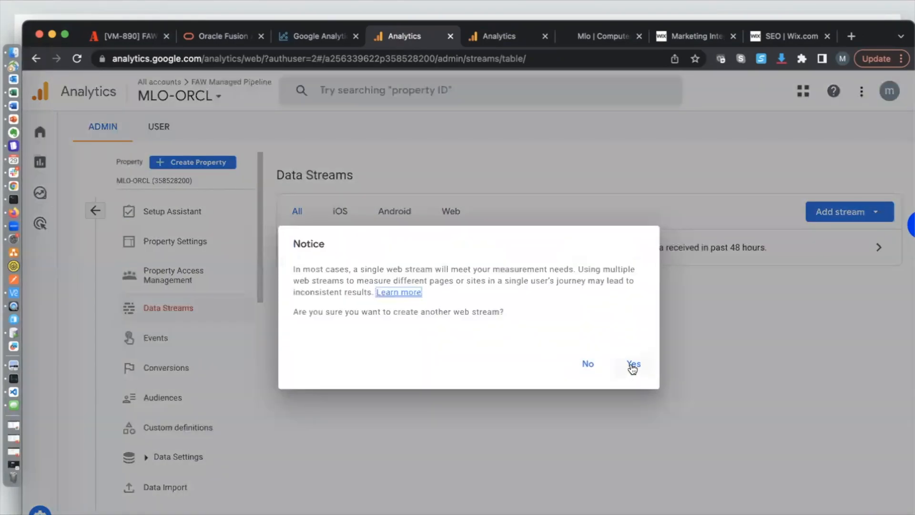
left_click(632, 364)
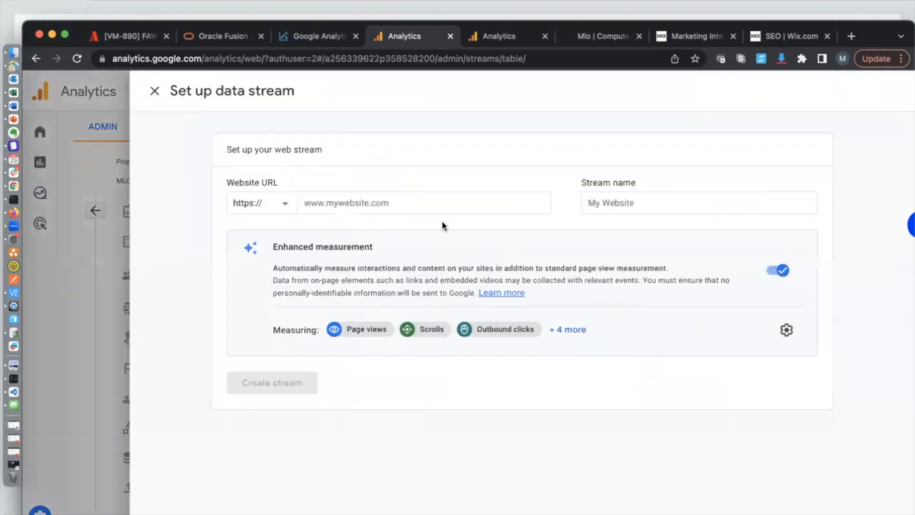
left_click(368, 203)
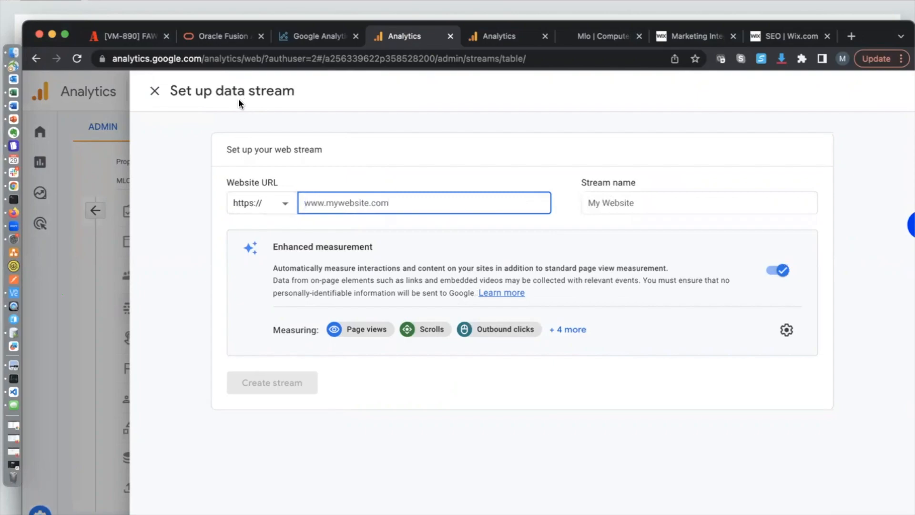
left_click(155, 92)
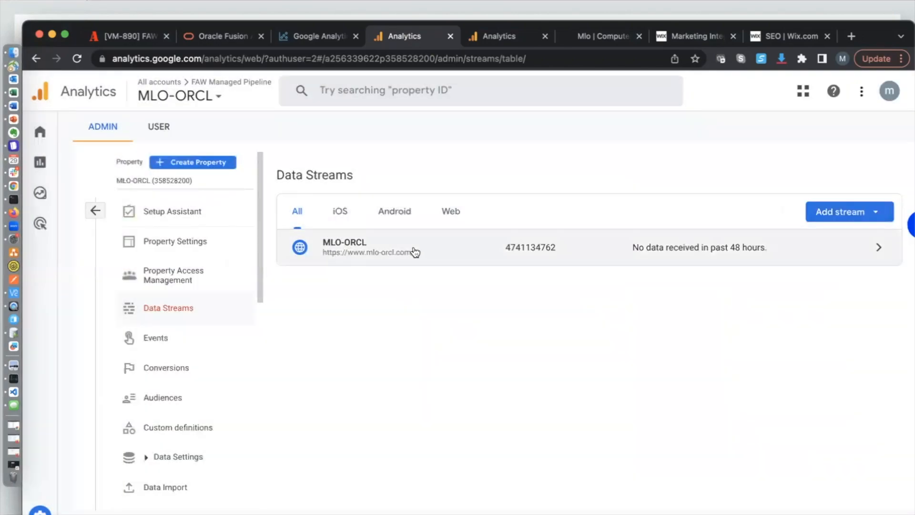
Examine the MLO-ORCL web stream's details and its Google tag installation instructions for Wix, including the tag ID
left_click(875, 247)
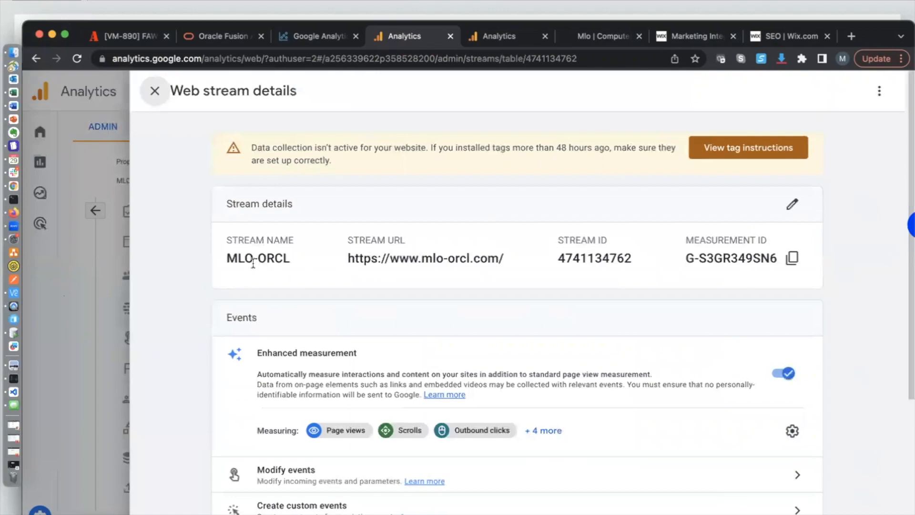
left_click_drag(229, 259, 291, 260)
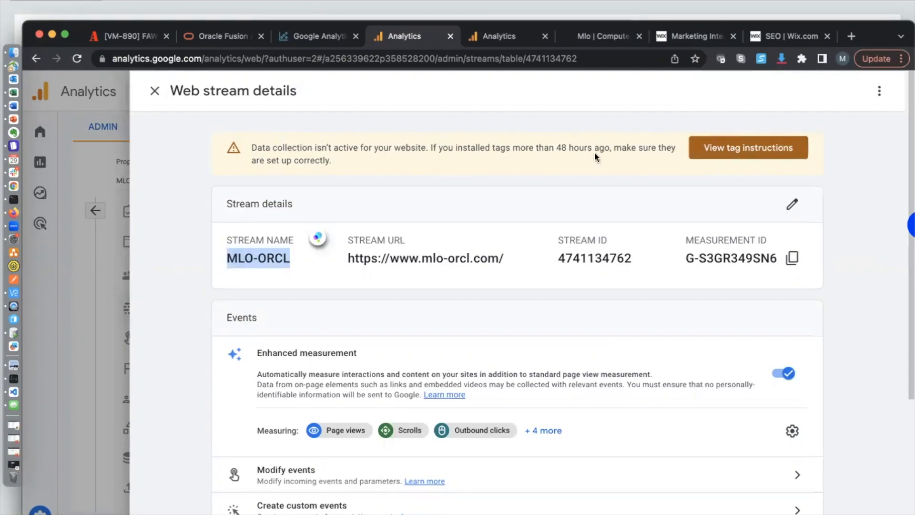
left_click(745, 148)
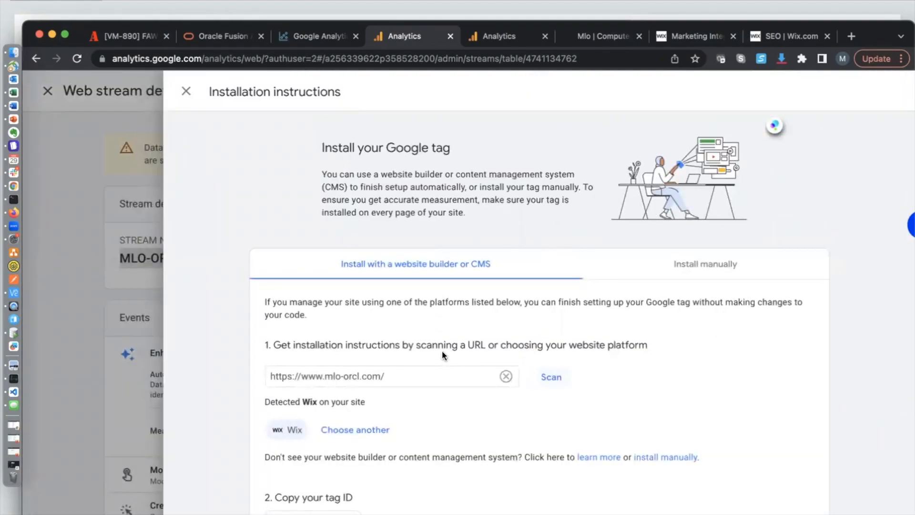
scroll(443, 349, "down", 5)
scroll(442, 350, "up", 2)
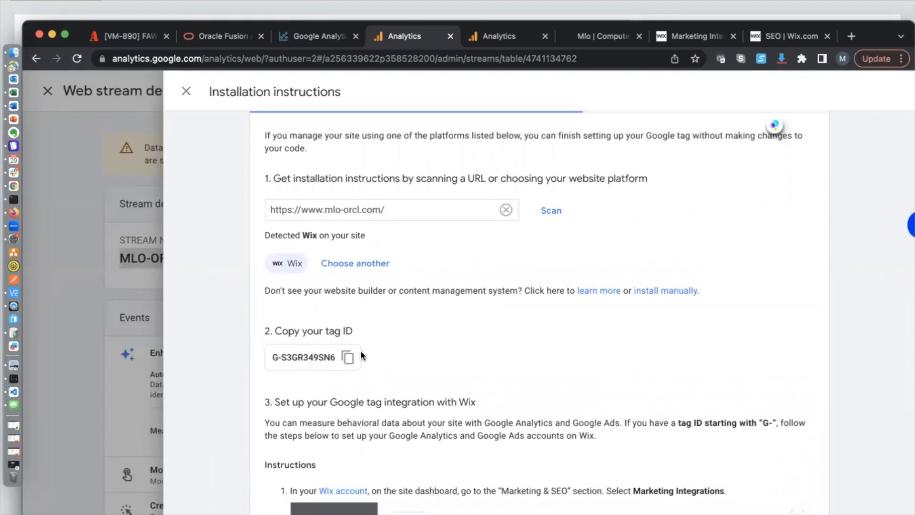
scroll(405, 345, "down", 3)
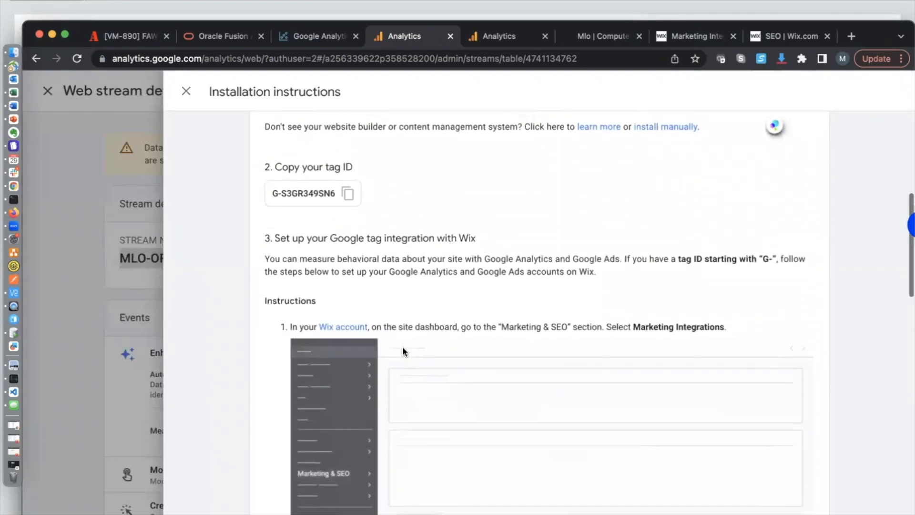
scroll(402, 346, "up", 2)
left_click_drag(275, 269, 309, 270)
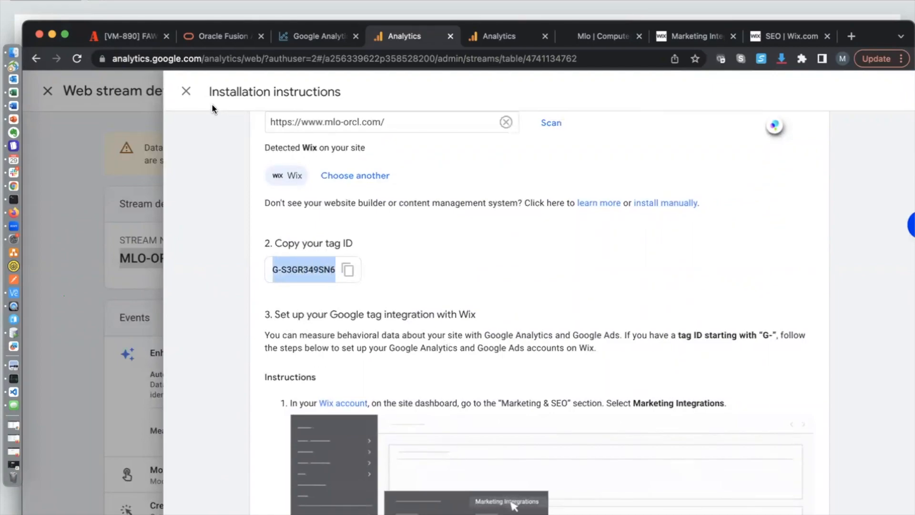
left_click(187, 93)
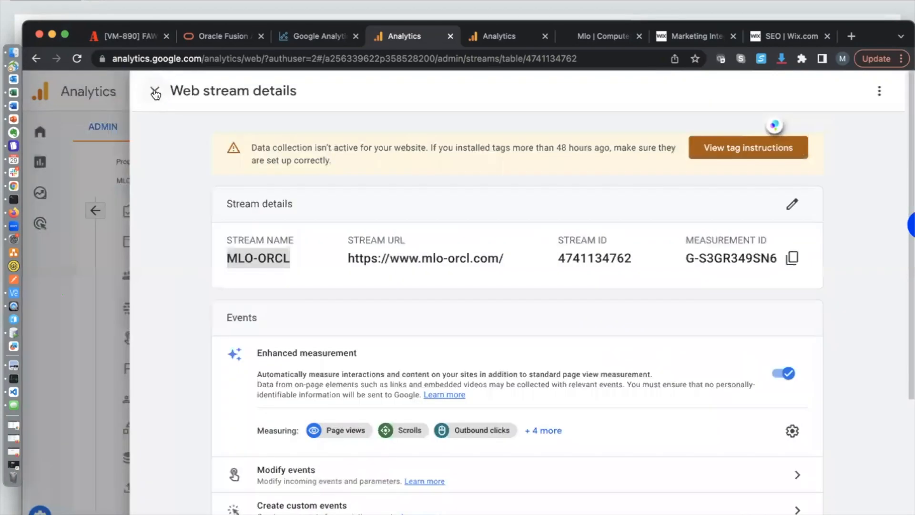
left_click(155, 93)
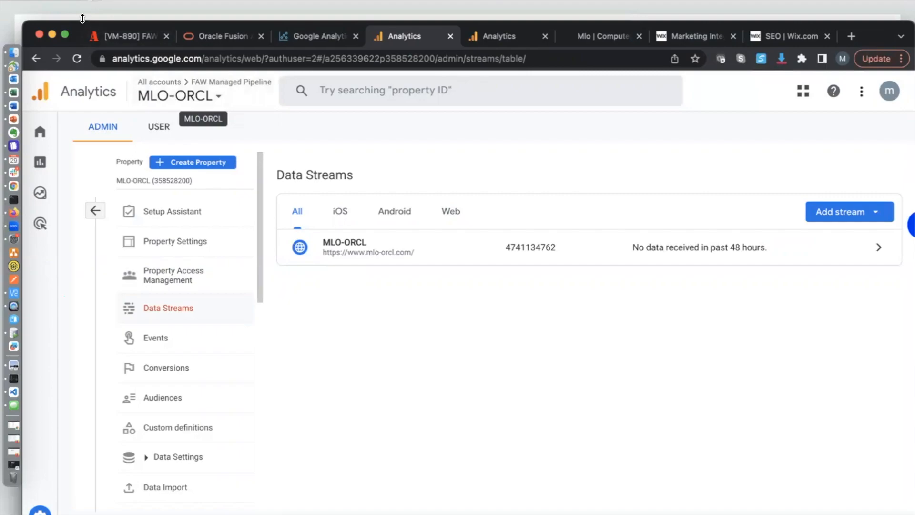
Switch to the Google Analytics connector configuration presentation and open its linked Admin API quickstart page
key("super+Tab")
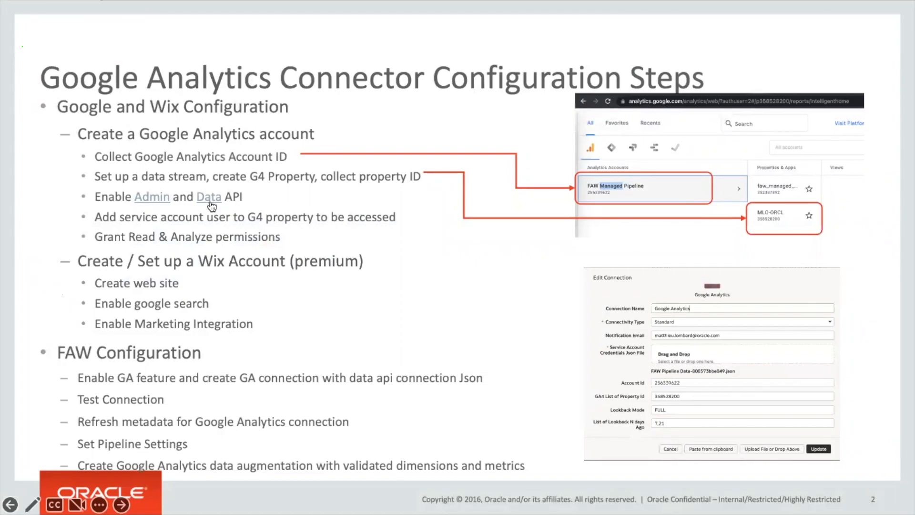
key("super+Tab")
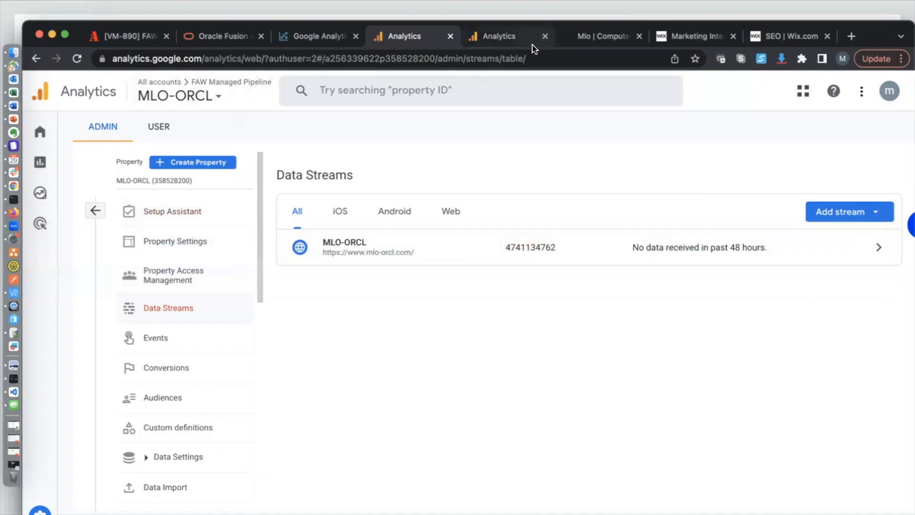
key("super+Tab")
left_click(153, 196)
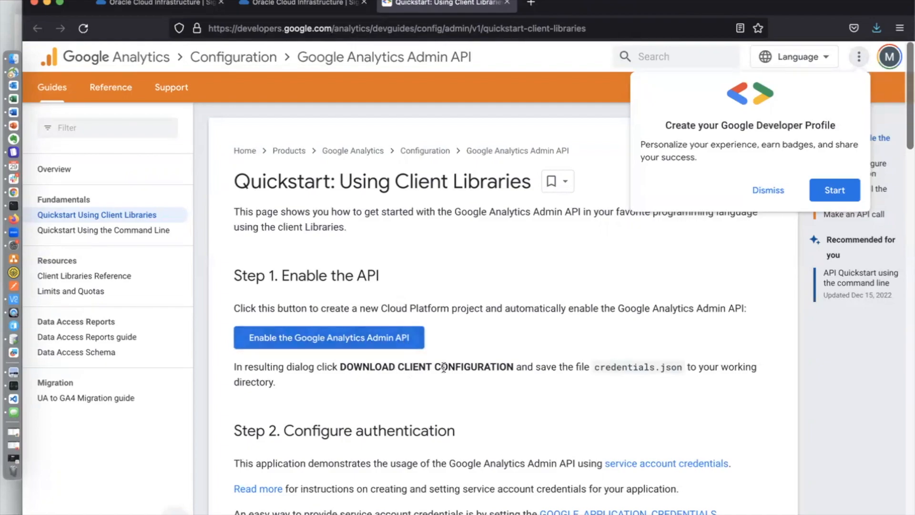
Enable the Google Analytics Admin API with a new project named Quickstart, and dismiss the dialog without downloading the private key
scroll(455, 366, "down", 3)
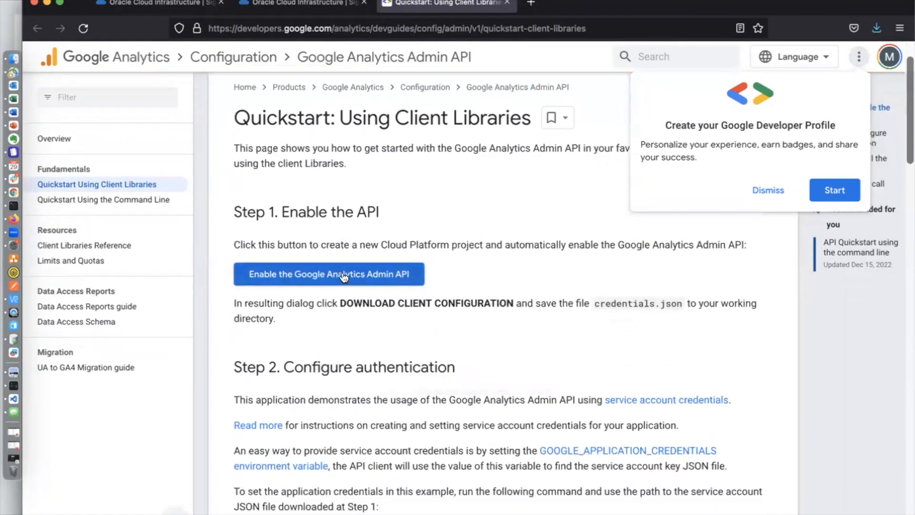
left_click(342, 277)
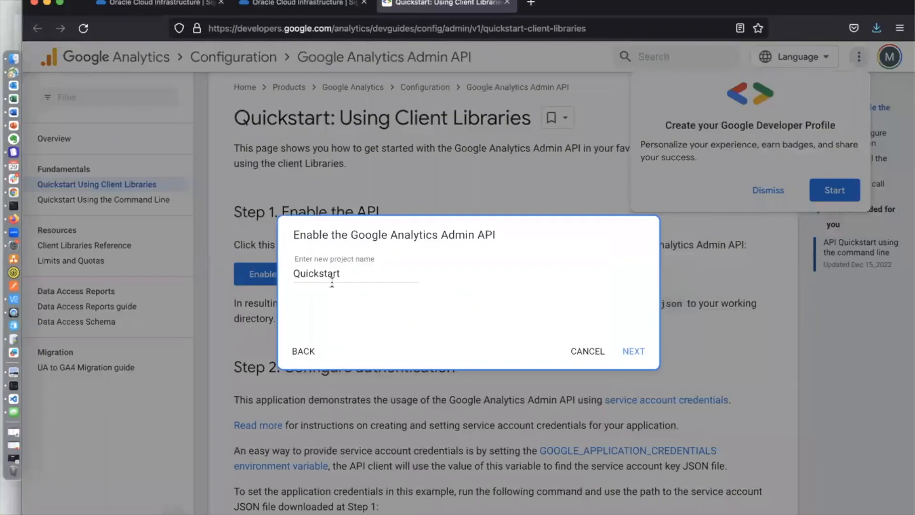
left_click(633, 351)
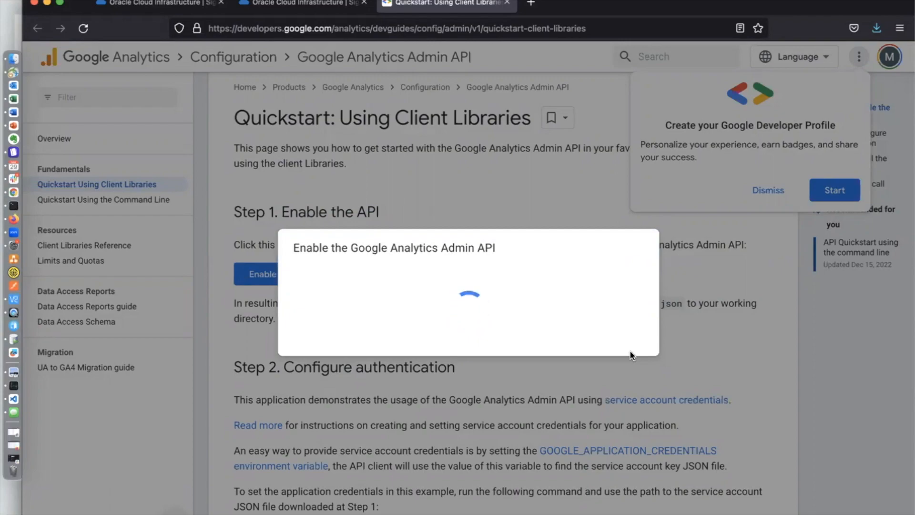
left_click(739, 371)
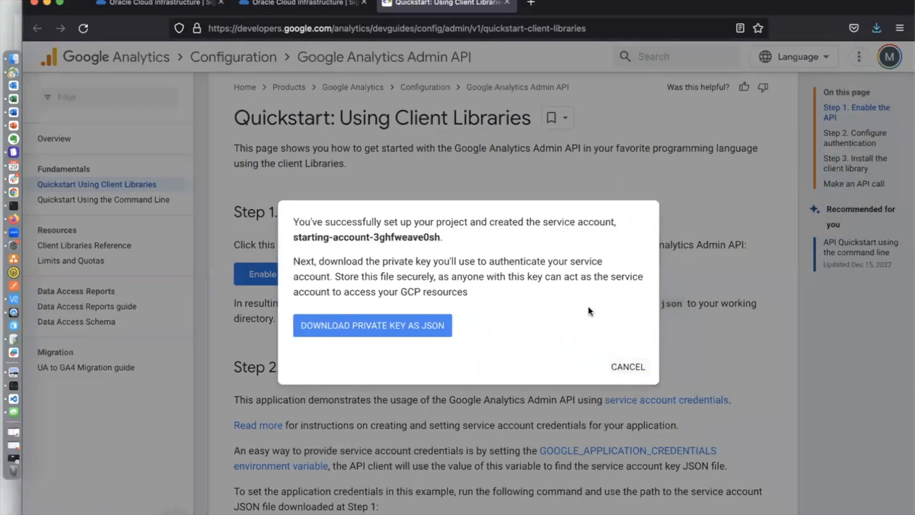
left_click(624, 366)
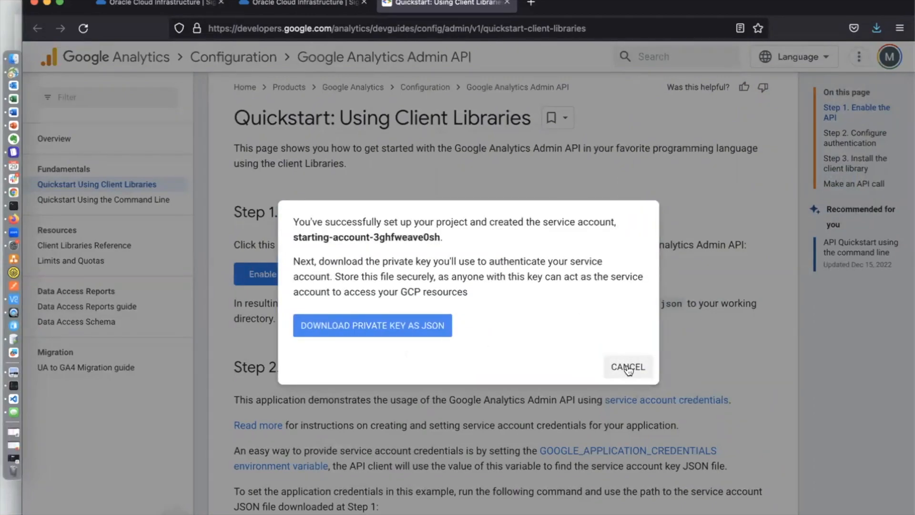
Open the Data API quickstart from the presentation and enable Google Analytics Data API v1 with a project named Quickstart, without downloading the key
key("super+Tab")
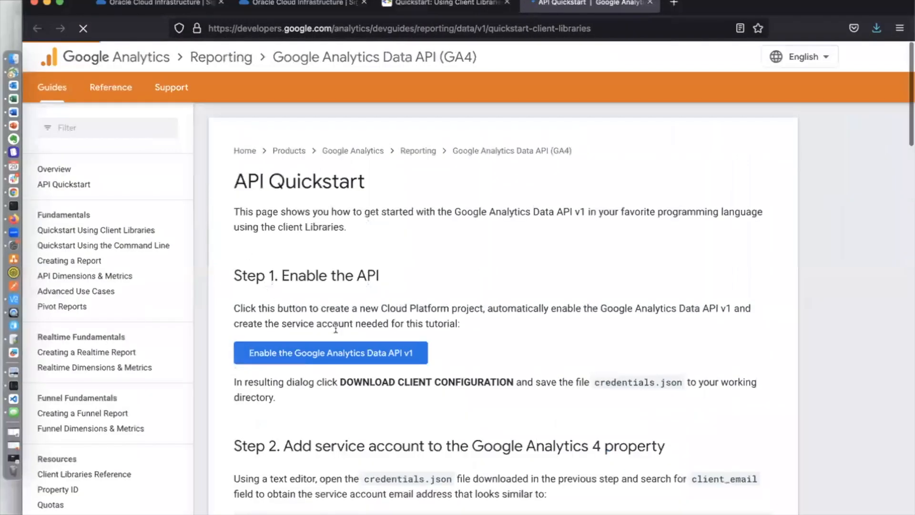
left_click(340, 356)
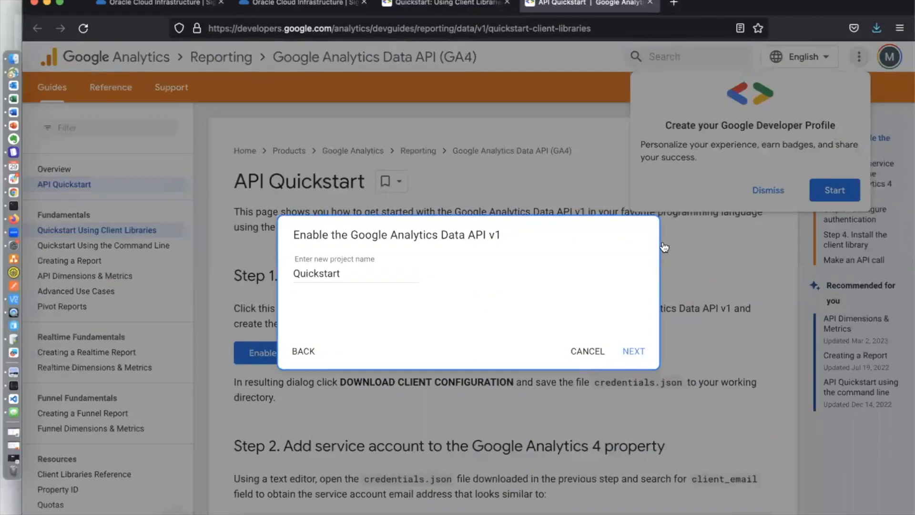
left_click(633, 351)
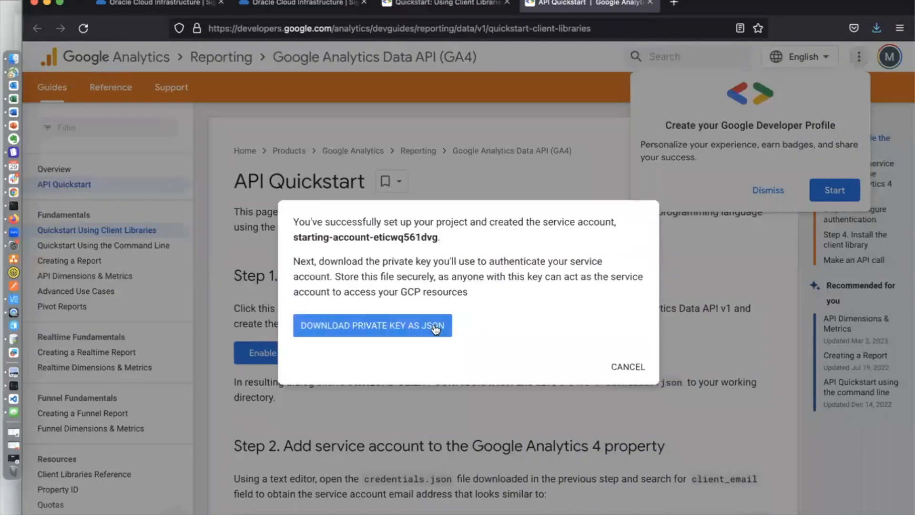
left_click(627, 367)
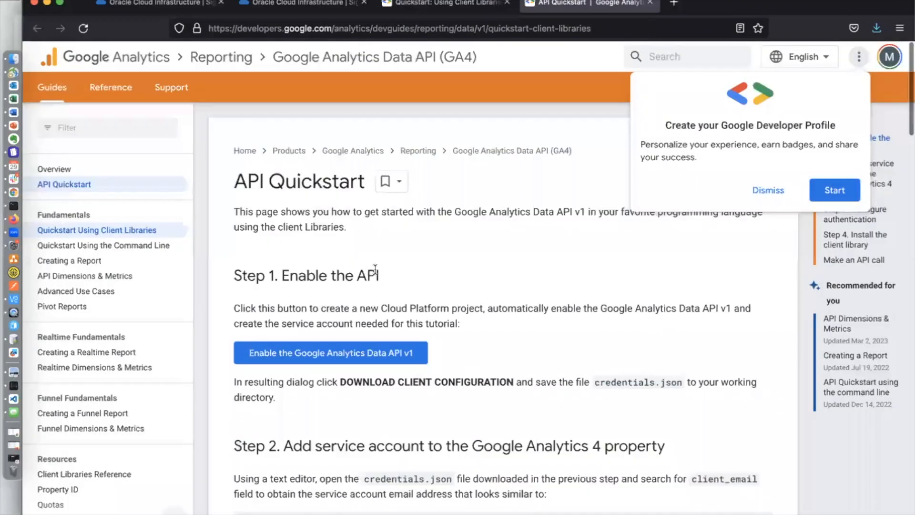
Switch to Visual Studio Code and select the client_email value in the FAW Pipeline Data service account JSON file
key("super+Tab")
key("super+Tab")
key("super+Tab")
key("shift+super+Tab")
key("shift+super+Tab")
key("shift+super+Tab")
key("shift+super+Tab")
key("shift+super+Tab")
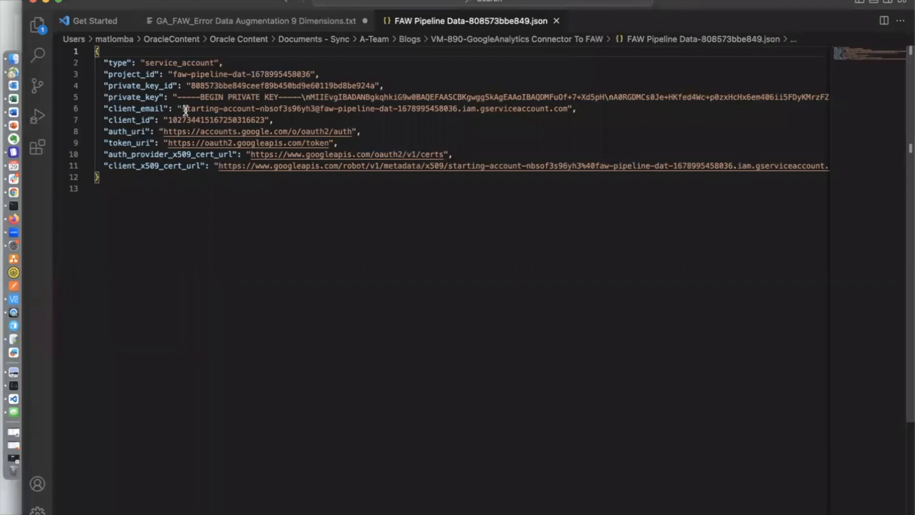
left_click_drag(183, 109, 570, 110)
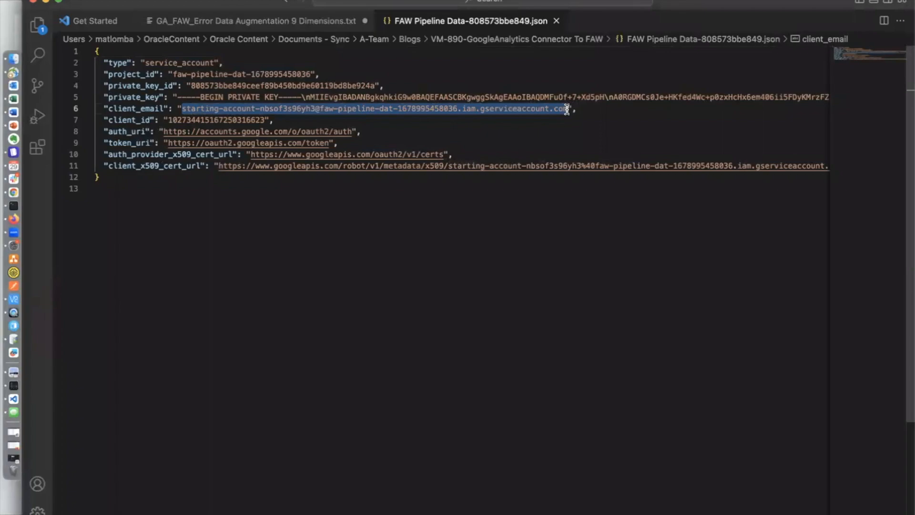
Switch to Google Analytics in Chrome and compare the MLO-ORCL property's access list with the service account e-mail in the JSON file
left_click(86, 257)
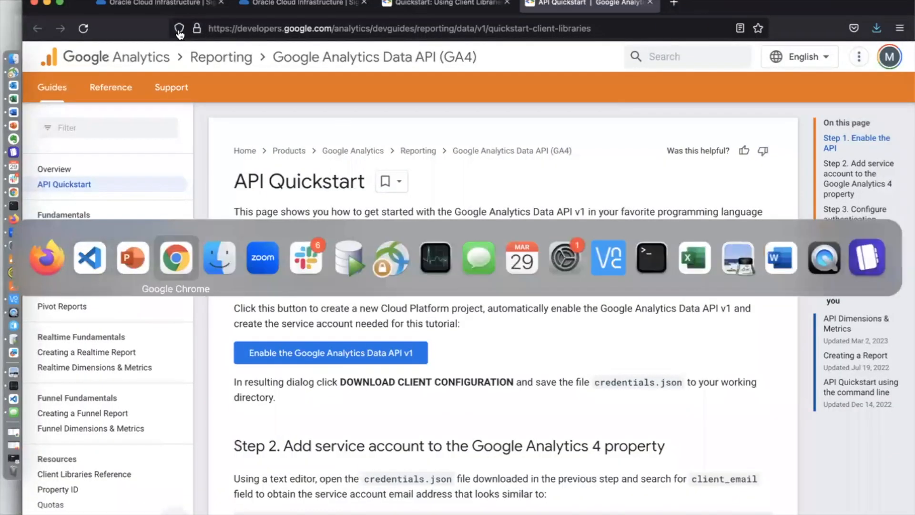
left_click(174, 259)
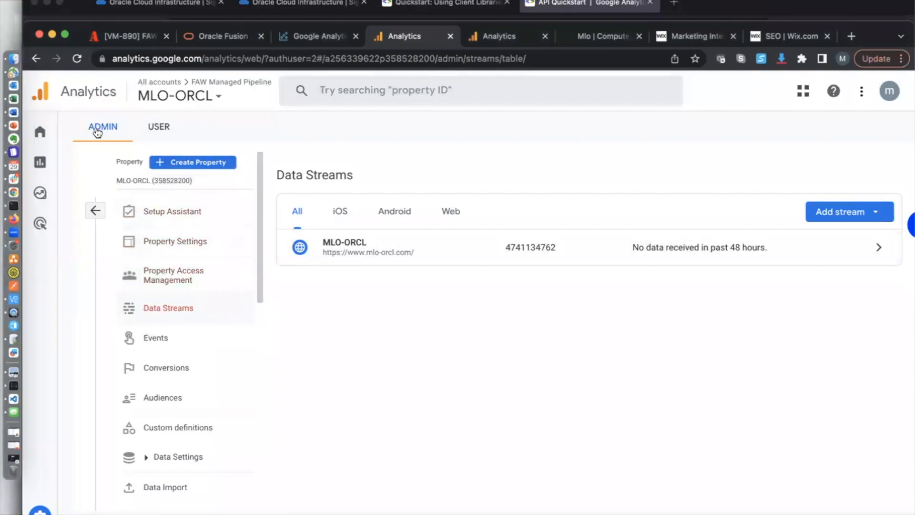
left_click(158, 279)
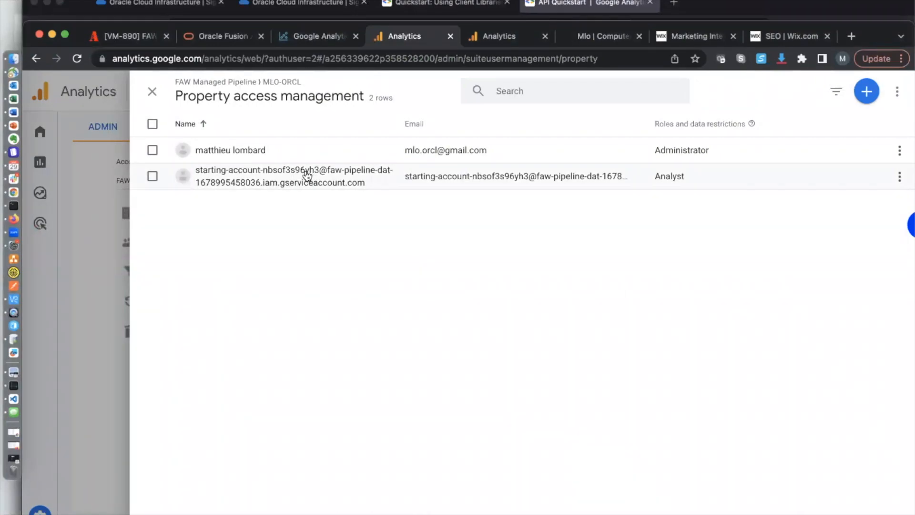
key("super+Tab")
key("super+Tab")
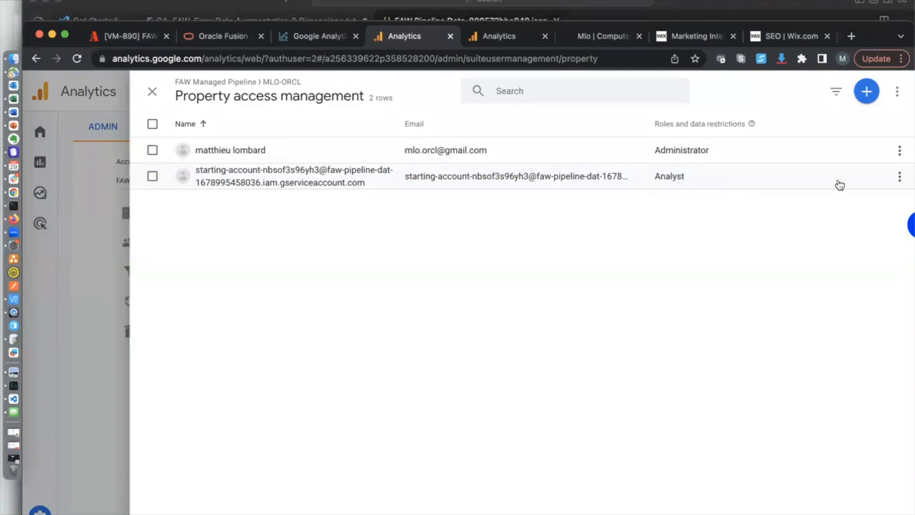
View the service account user's account and property roles, and open its role settings for the FAW Managed Pipeline account
left_click(899, 176)
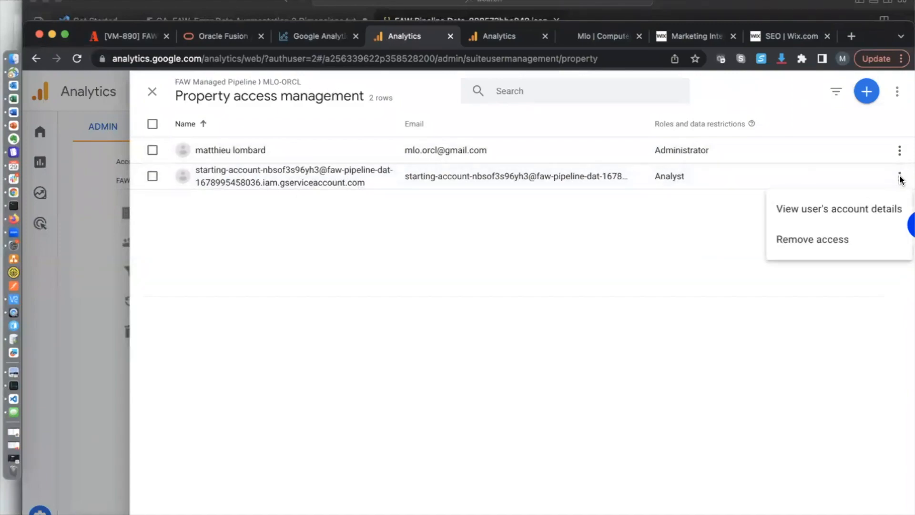
left_click(782, 208)
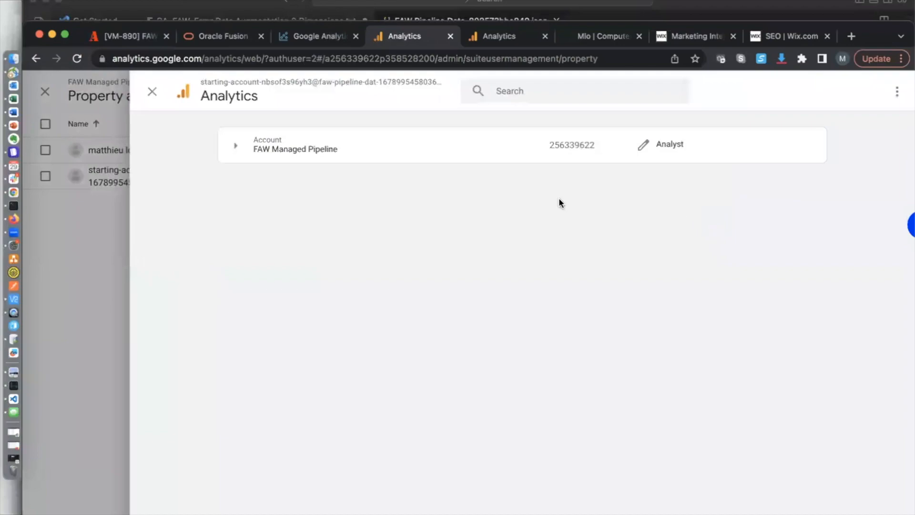
left_click(235, 146)
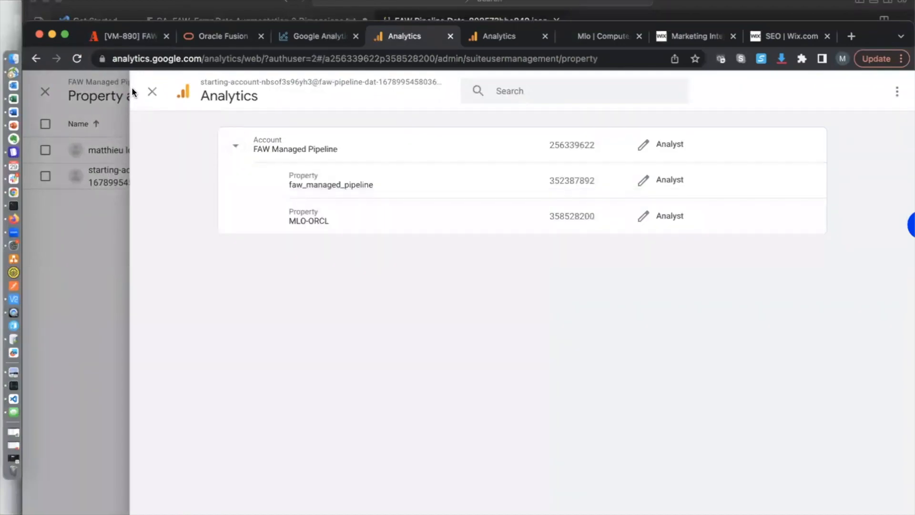
left_click(152, 91)
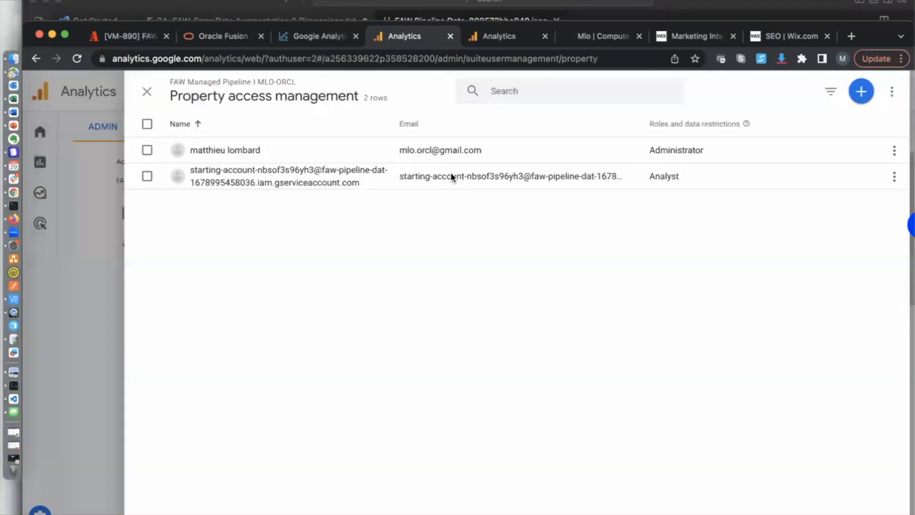
left_click(901, 177)
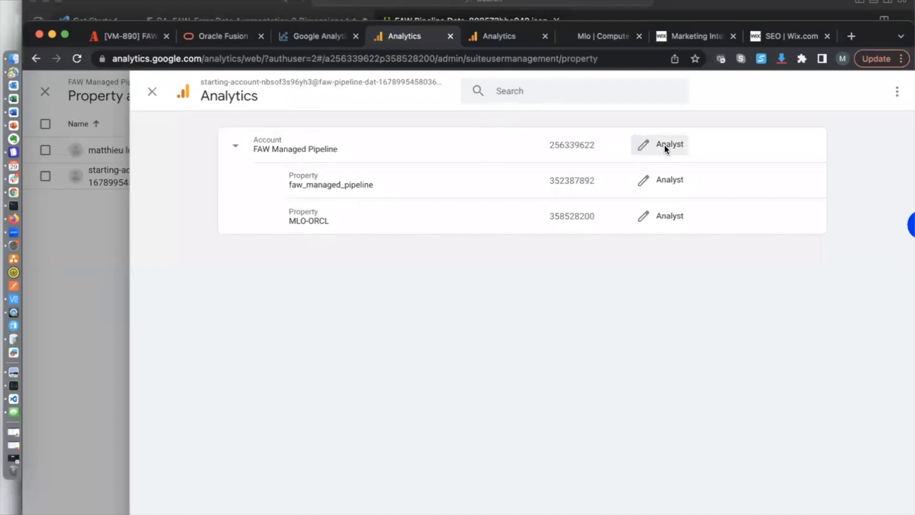
left_click(642, 145)
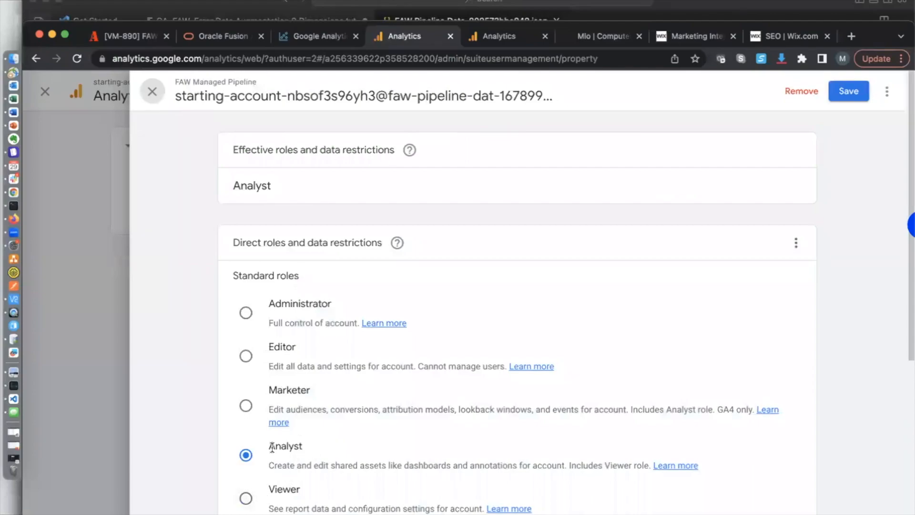
Close the service account's role details, return from the presentation to Google Analytics in Chrome, and leave the property access list
left_click(153, 92)
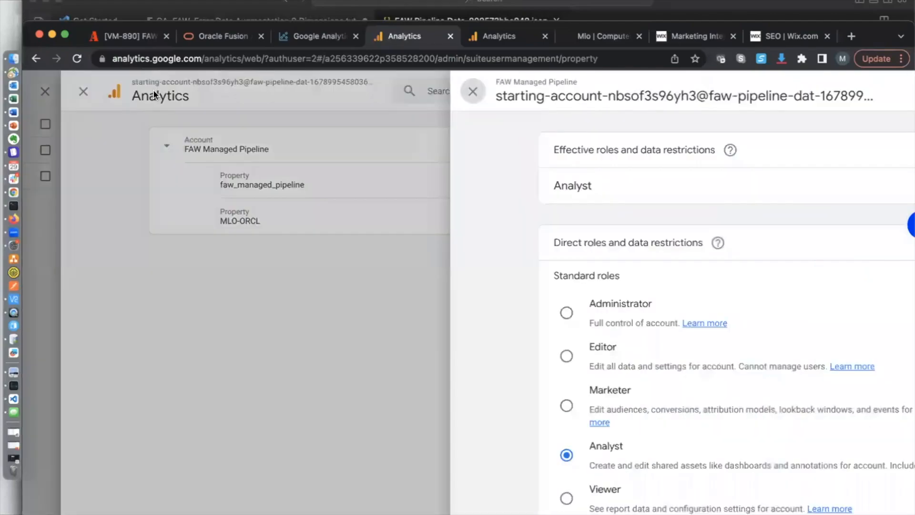
left_click(153, 93)
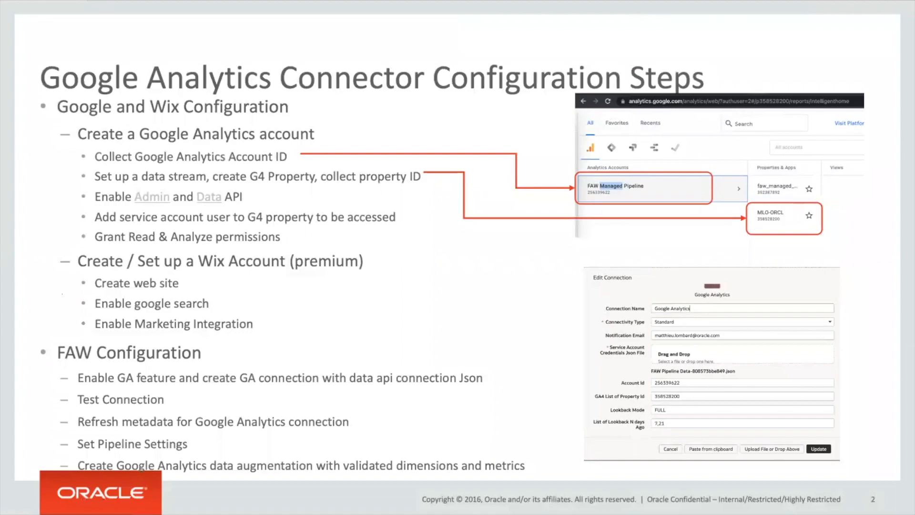
key("super+Tab")
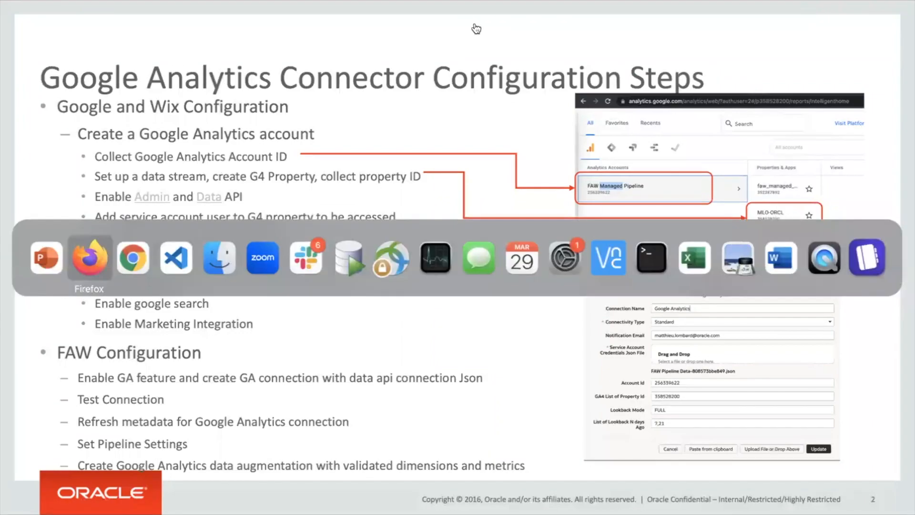
key("super+Tab")
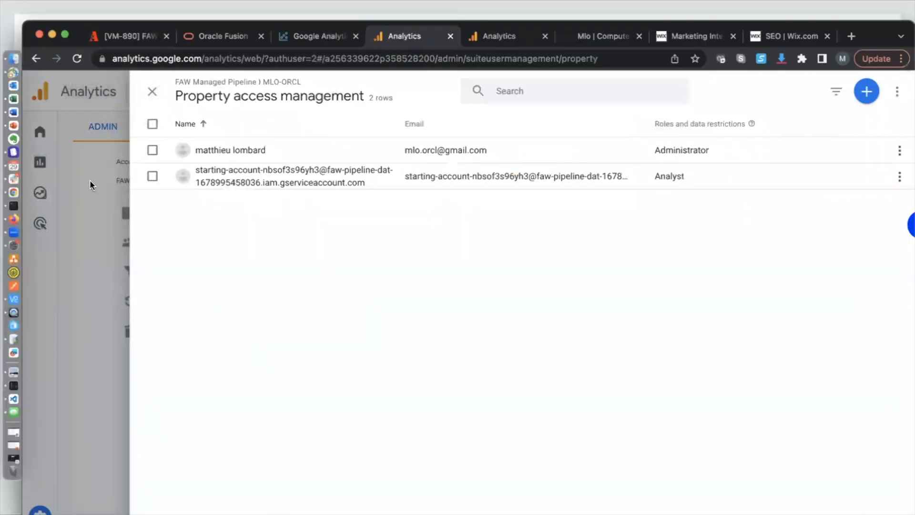
left_click(90, 179)
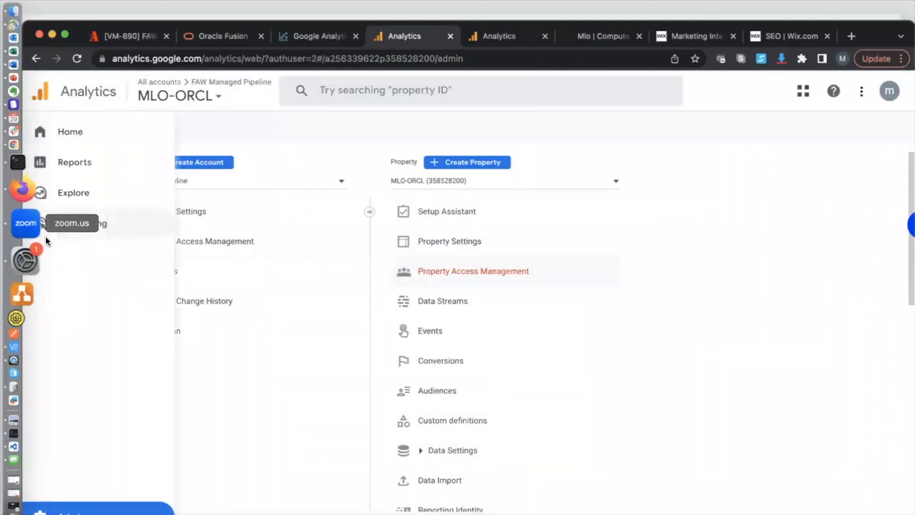
mouse_move(50, 138)
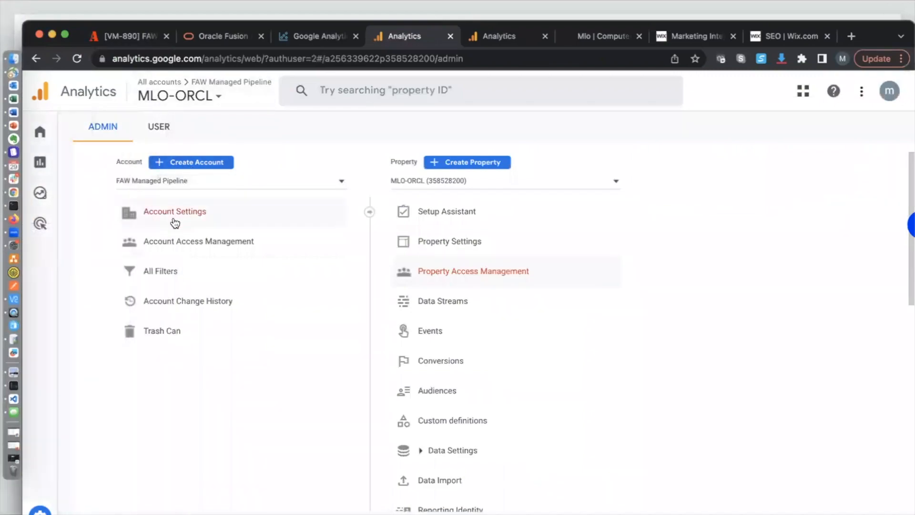
Open the details of the MLO-ORCL web data stream and view its Google tag installation instructions
left_click(456, 299)
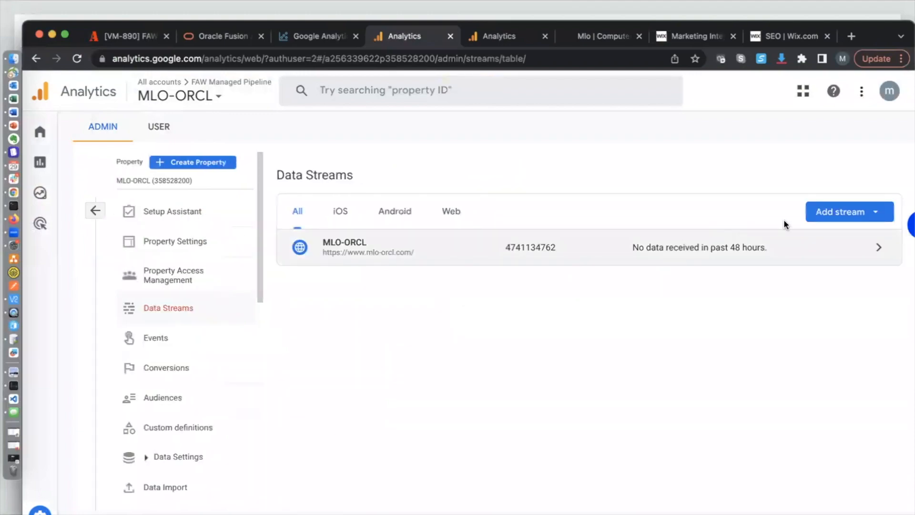
left_click(881, 248)
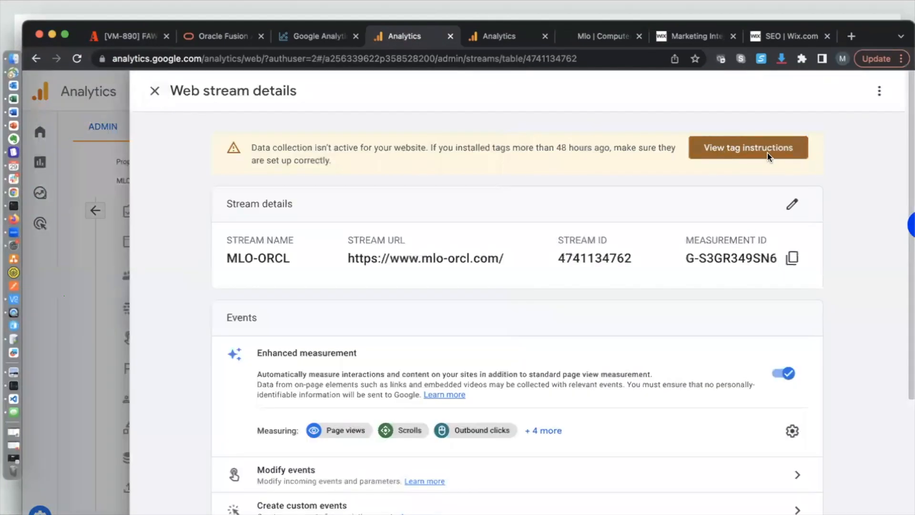
left_click(703, 148)
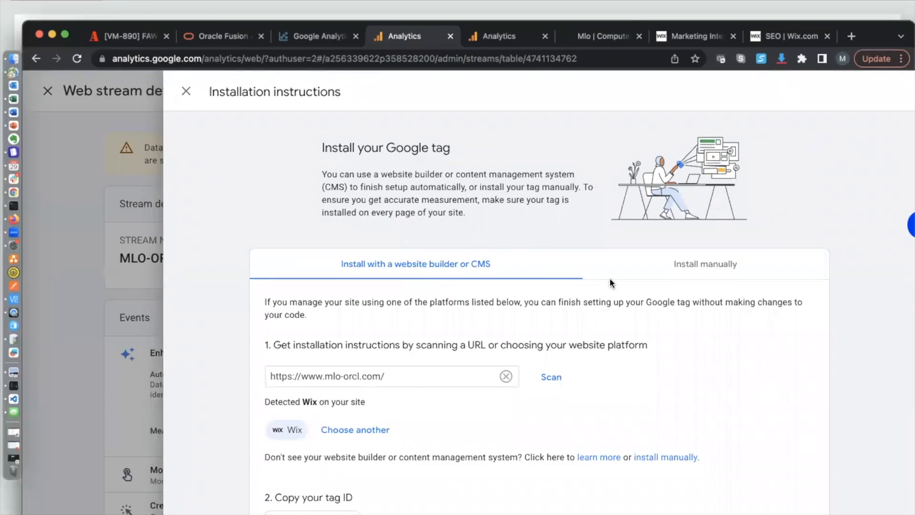
Examine the manual installation script and the tag ID inside it, and close the installation instructions
left_click(686, 265)
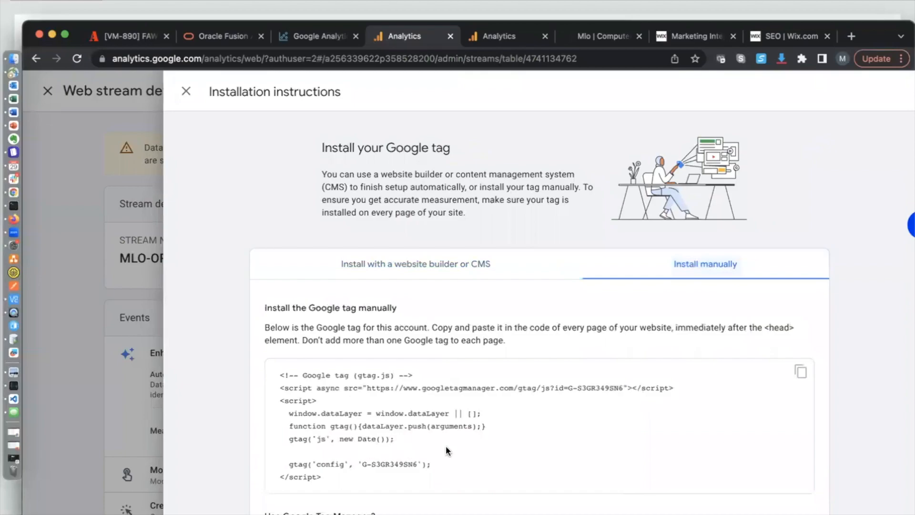
scroll(370, 413, "down", 2)
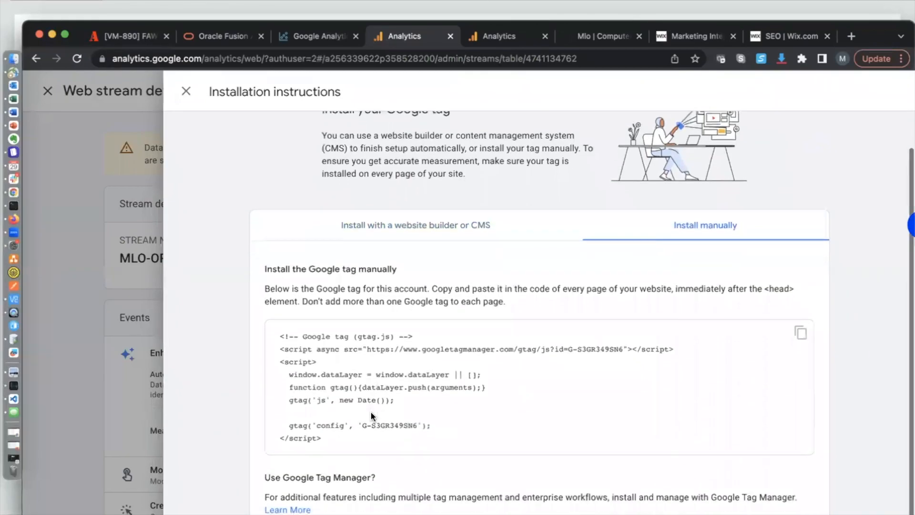
left_click_drag(327, 441, 266, 343)
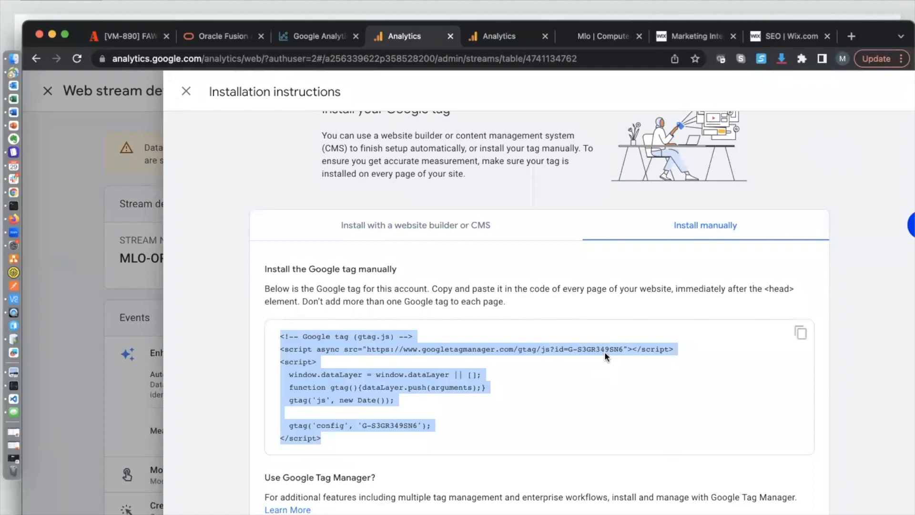
left_click(570, 349)
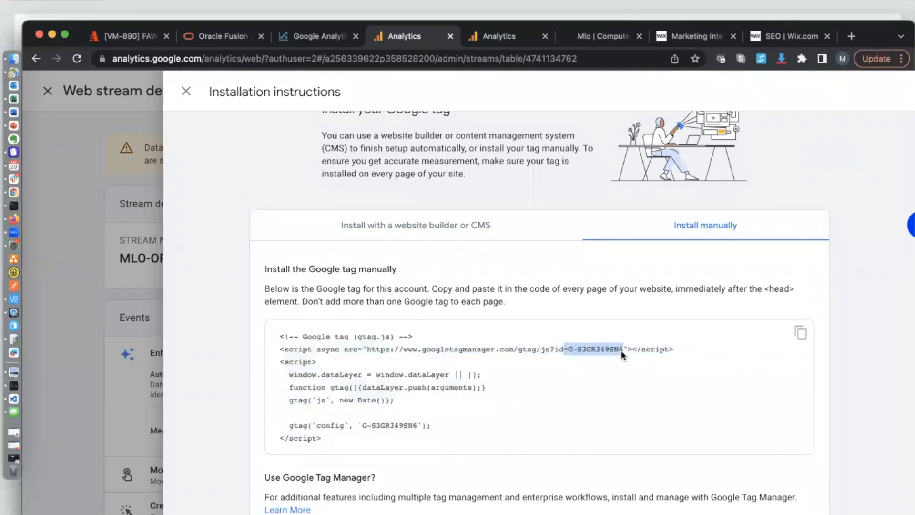
scroll(598, 349, "up", 2)
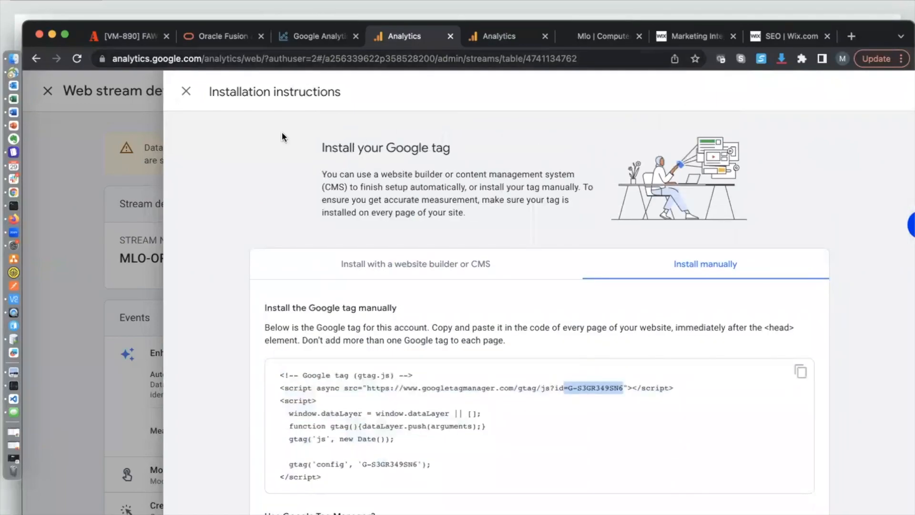
left_click(187, 93)
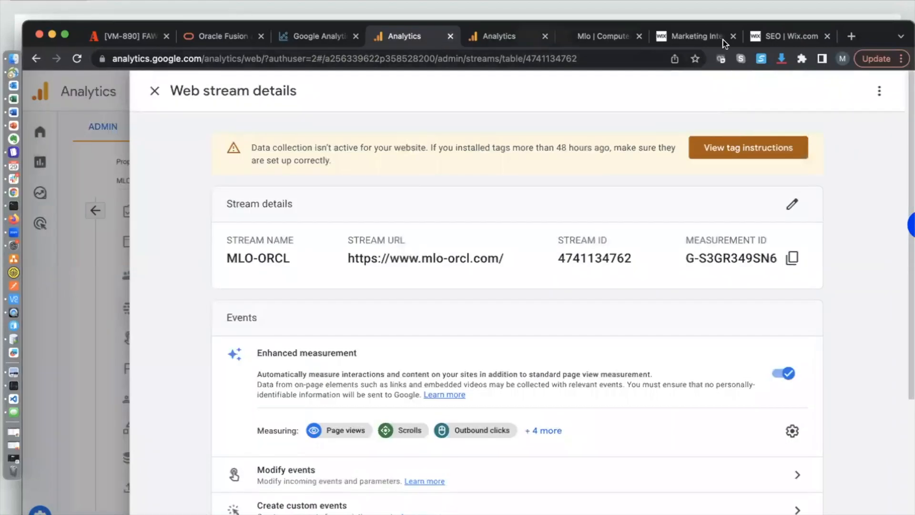
Go to the blog on the MLO ORCL website and sign up as a member with the site owner's Google account
left_click(603, 36)
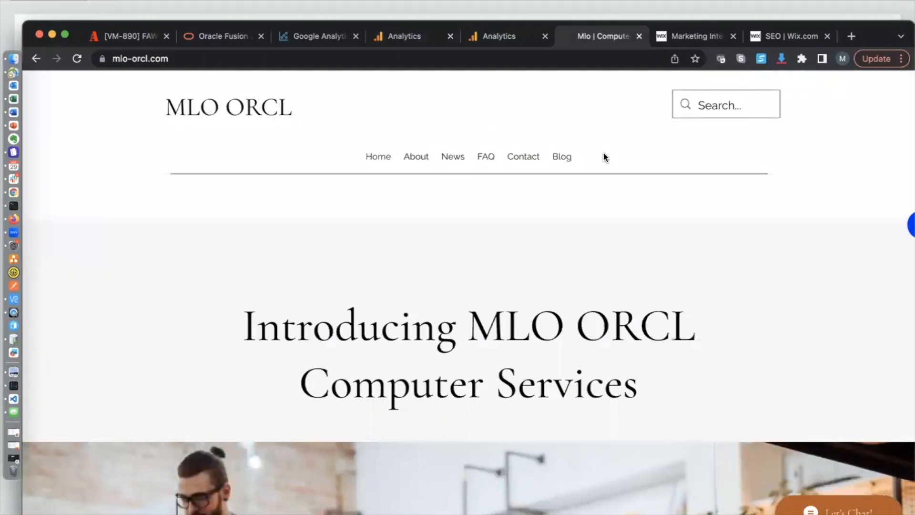
left_click(560, 163)
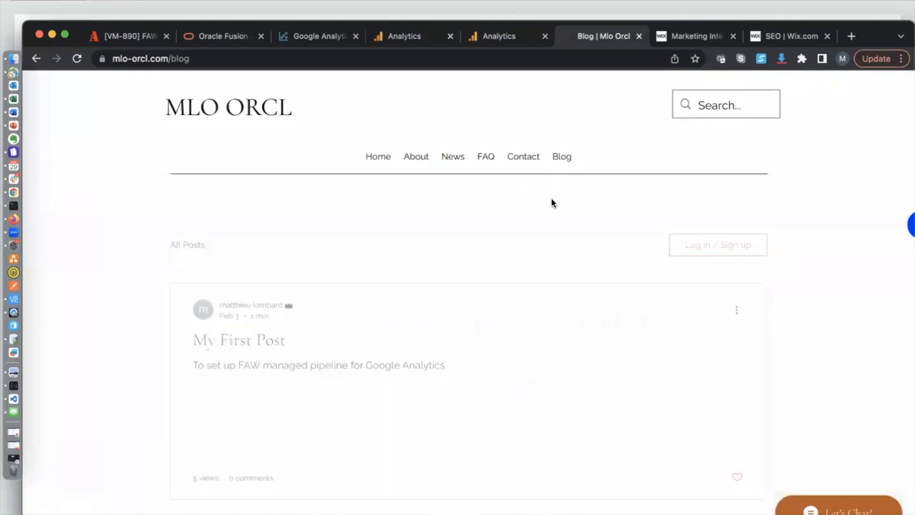
scroll(453, 347, "down", 1)
scroll(453, 346, "down", 3)
left_click(689, 179)
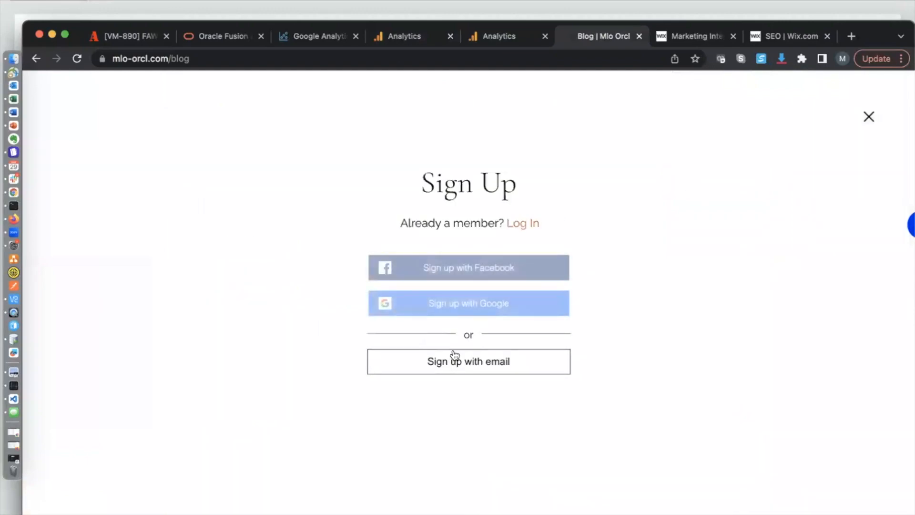
left_click(455, 365)
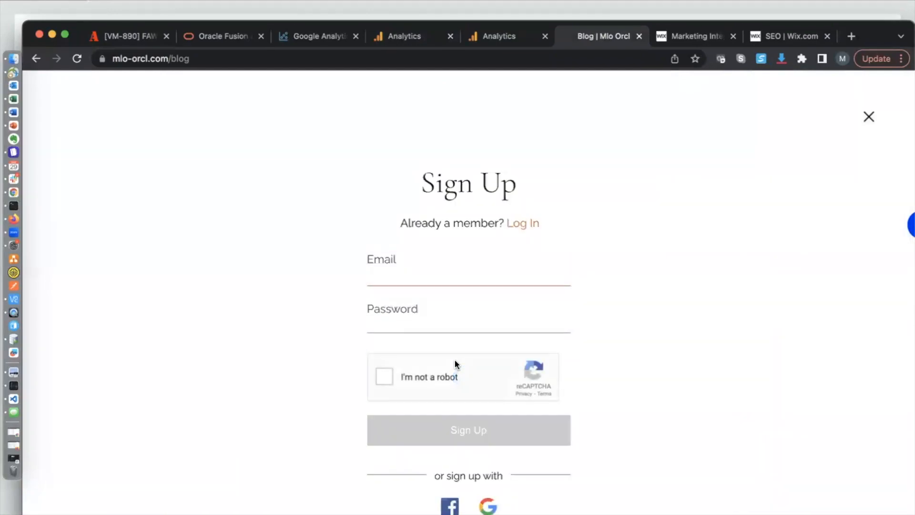
left_click(486, 506)
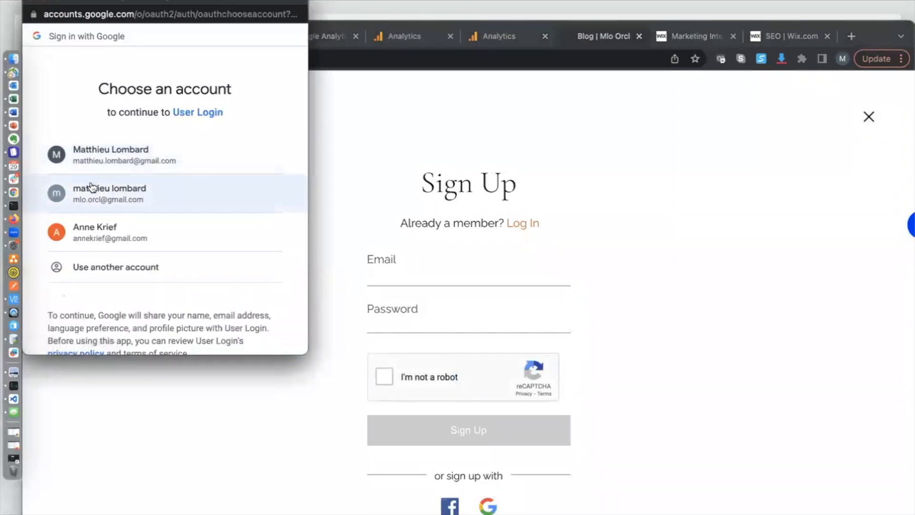
left_click(121, 196)
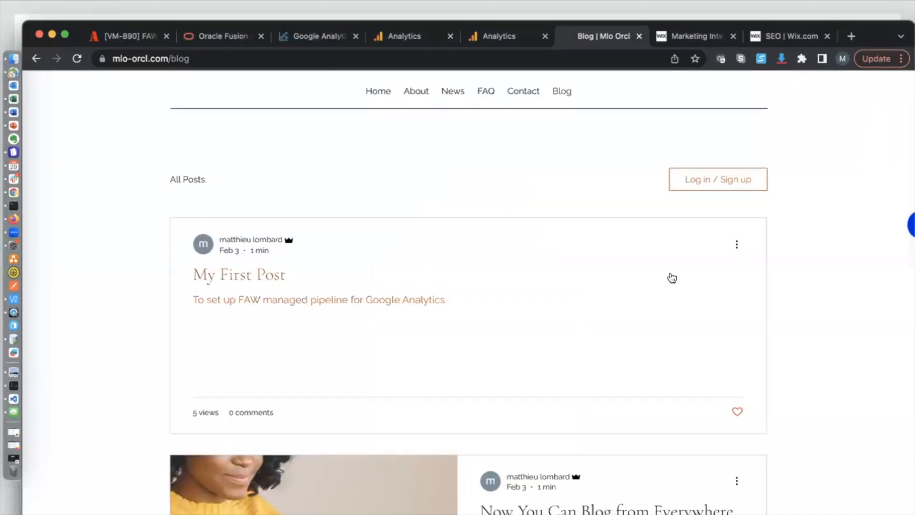
Send the site chat message "Hello, I would like some details on your services" and close the chat
left_click(819, 513)
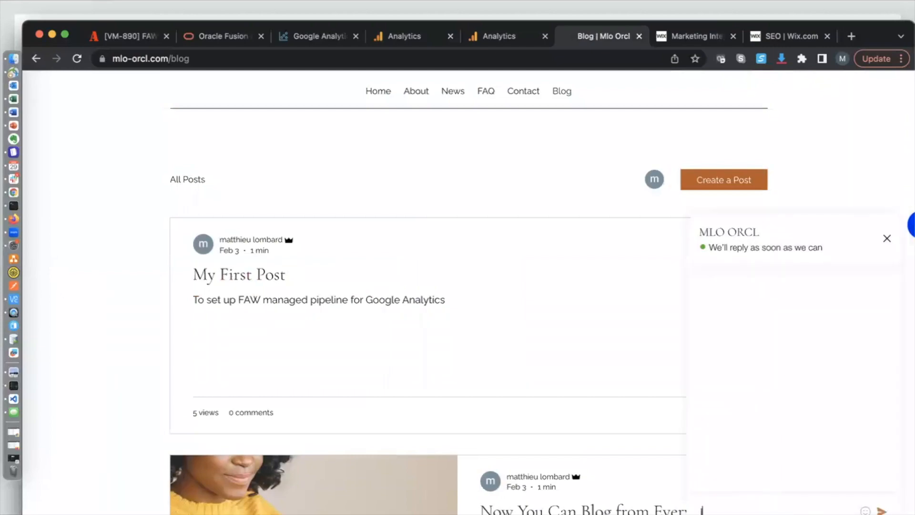
left_click(748, 511)
type("Hello")
type(", I wold l")
type("d like some de")
type("tails o")
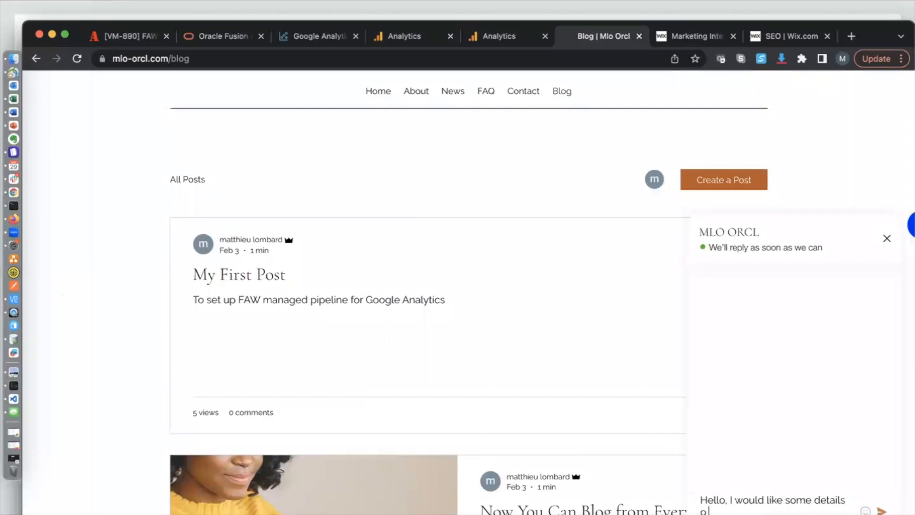
type("n your serbice")
type("rvi")
type("cew")
key("Return")
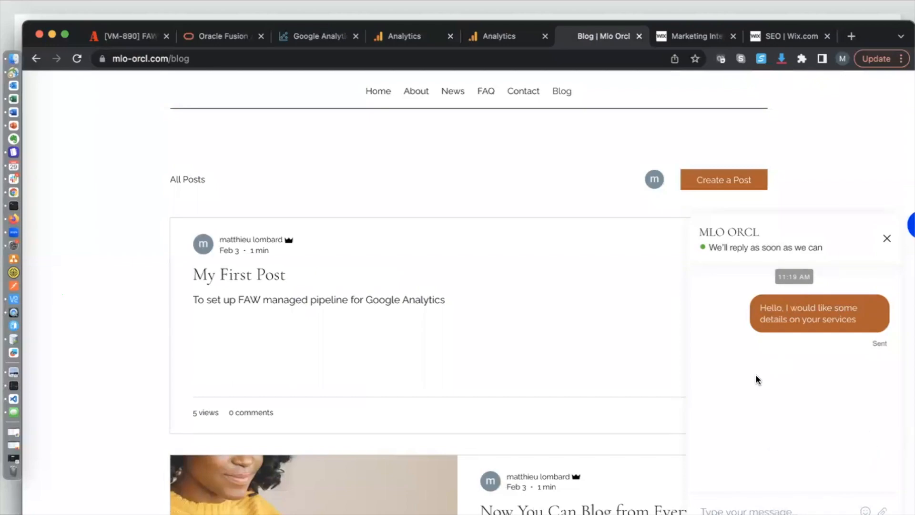
left_click(886, 245)
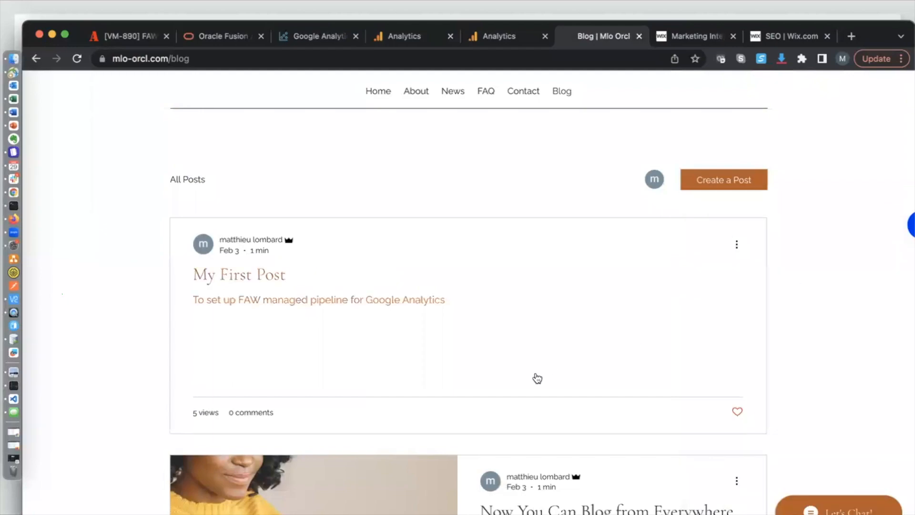
Open the blog post "Now You Can Blog from Everywhere" and read through to its end
scroll(478, 391, "down", 1)
scroll(504, 379, "down", 5)
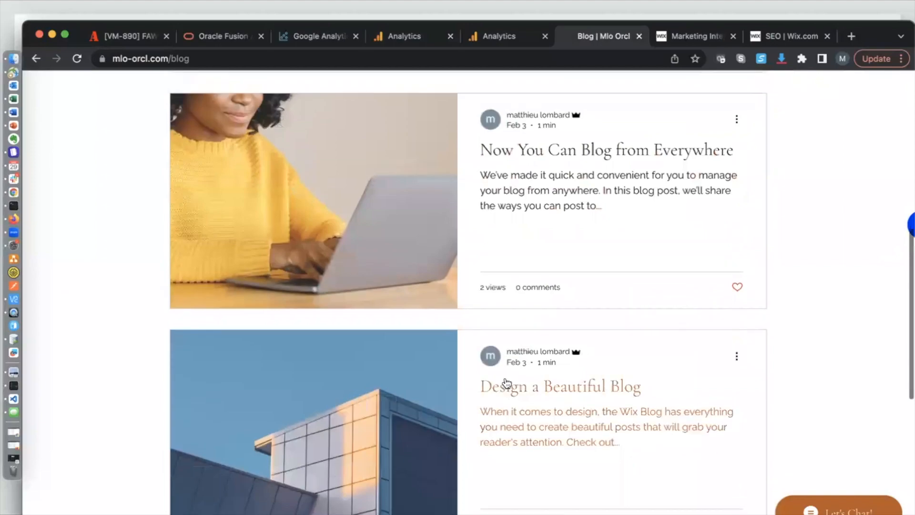
scroll(521, 292, "up", 2)
left_click(526, 264)
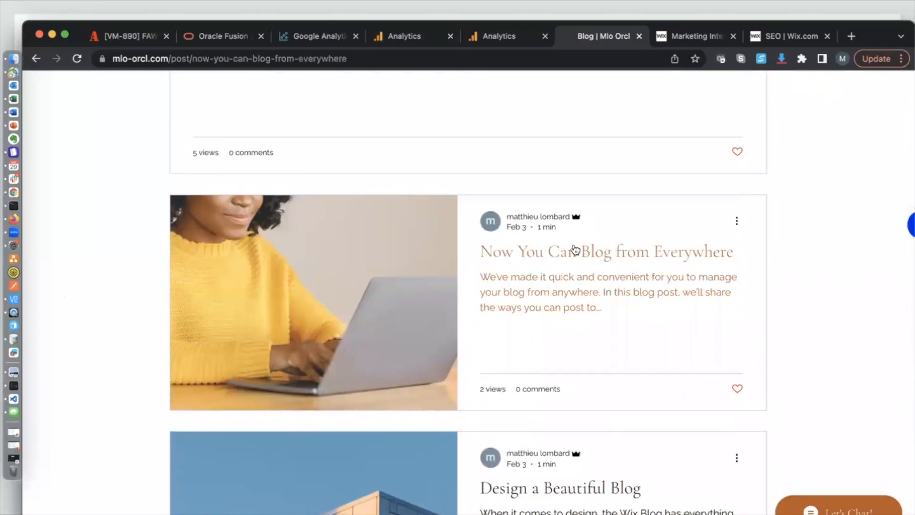
scroll(418, 392, "down", 18)
scroll(417, 389, "up", 3)
scroll(562, 353, "up", 15)
scroll(556, 353, "down", 10)
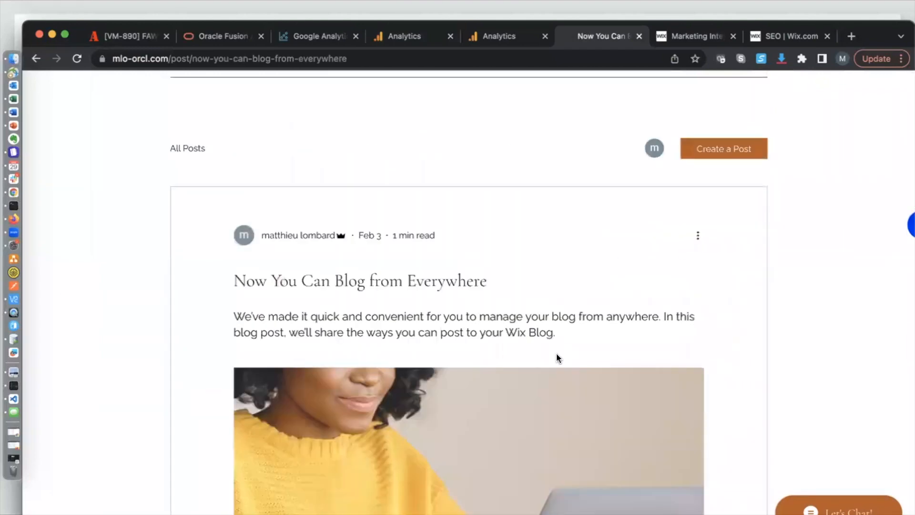
scroll(555, 359, "down", 9)
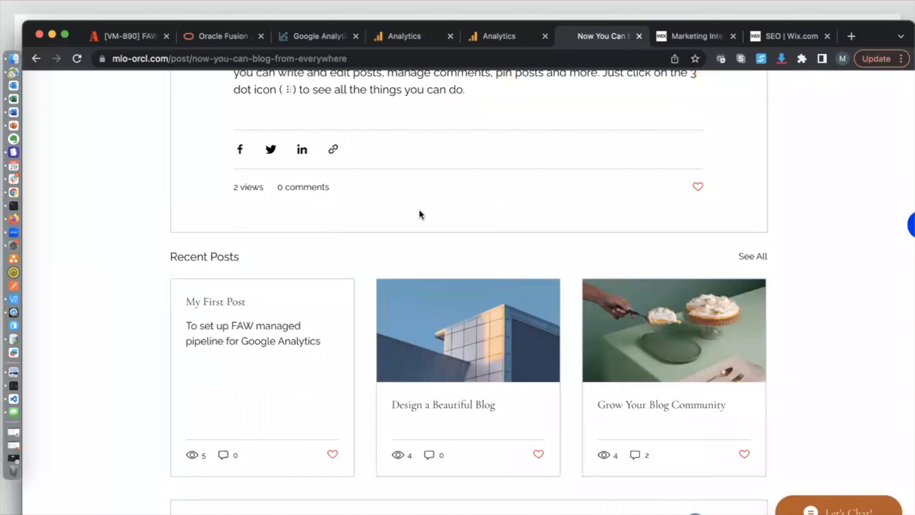
Publish the comment "This is a great seite" on the "Now You Can Blog from Everywhere" post
scroll(321, 298, "down", 3)
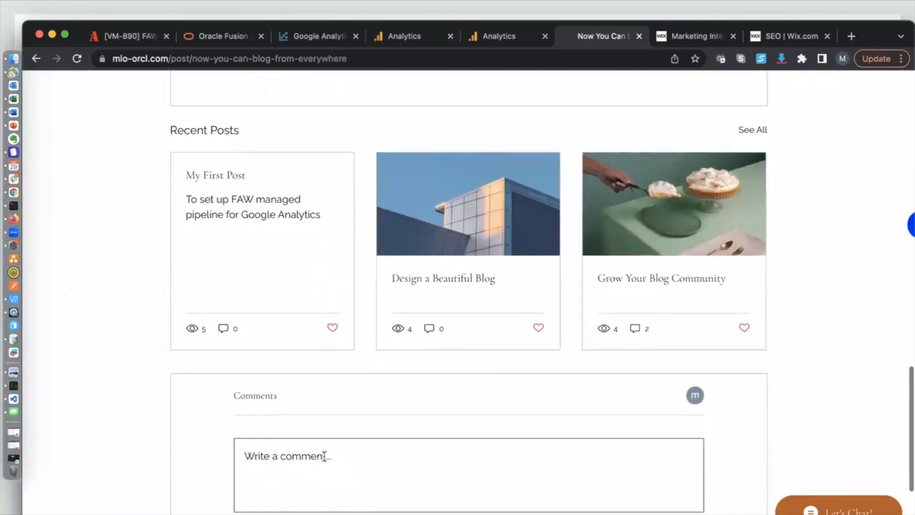
left_click(324, 456)
type("This is a great seite")
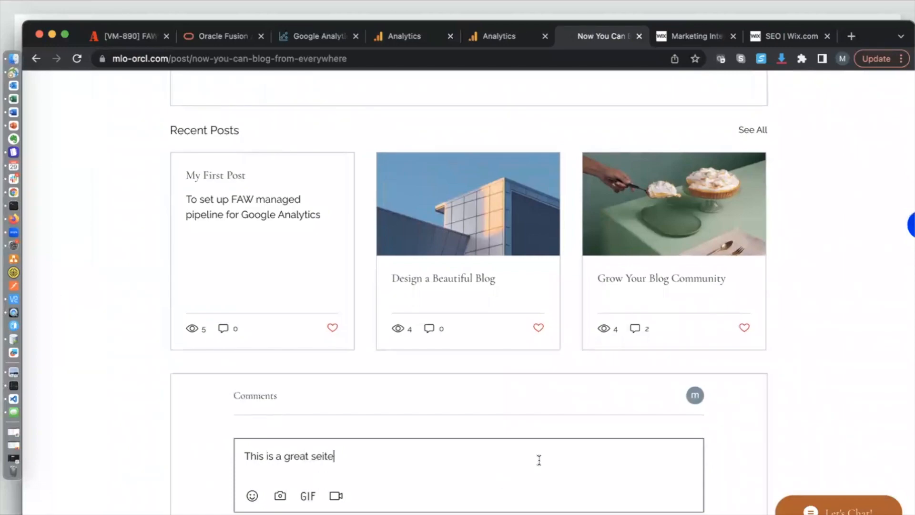
scroll(537, 461, "down", 2)
left_click(678, 479)
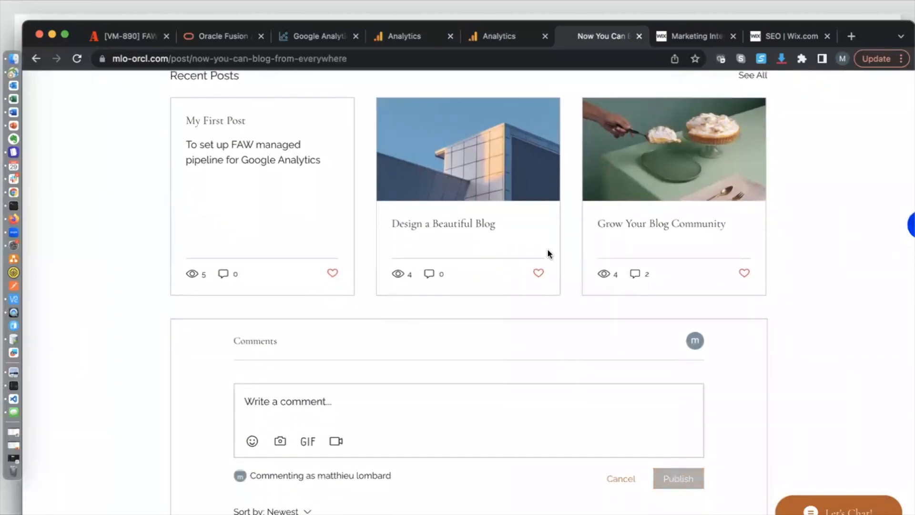
scroll(547, 252, "down", 2)
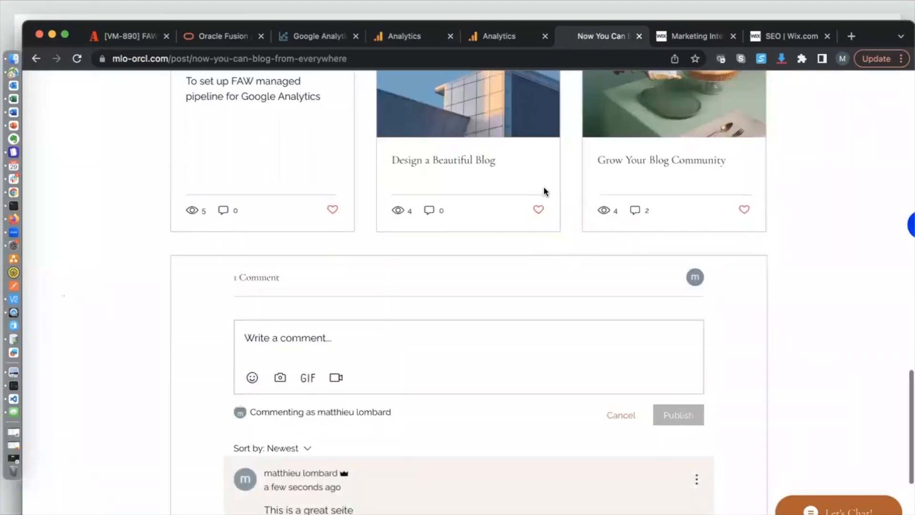
Return to Google Analytics, open the MLO-ORCL property's home page and review its user, realtime, country, session and page view cards
left_click(397, 36)
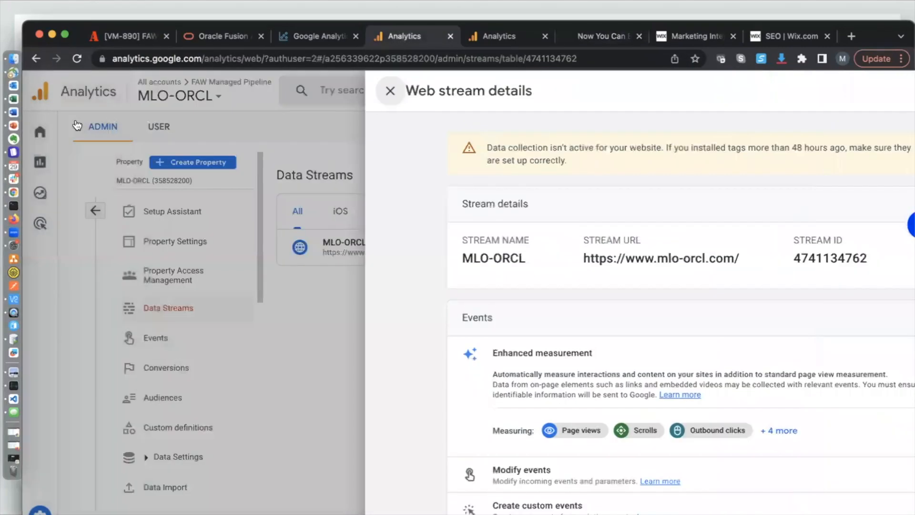
left_click(76, 125)
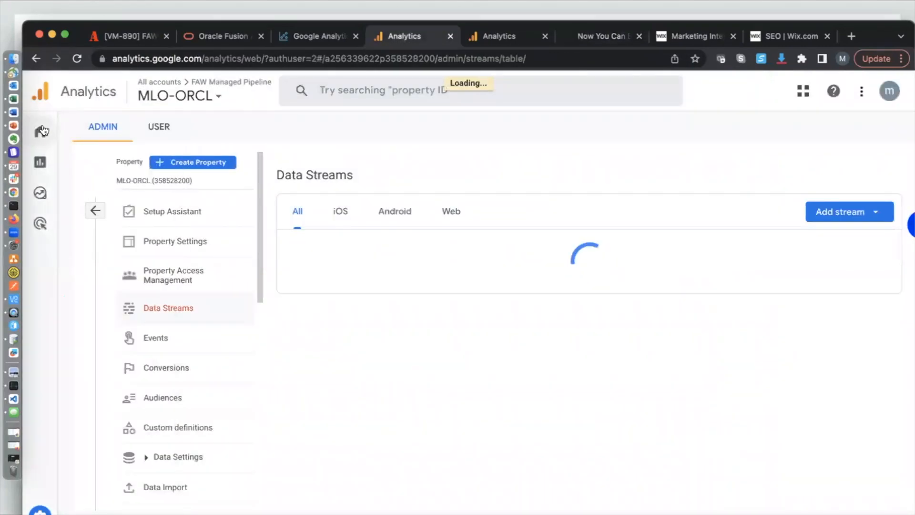
left_click(41, 131)
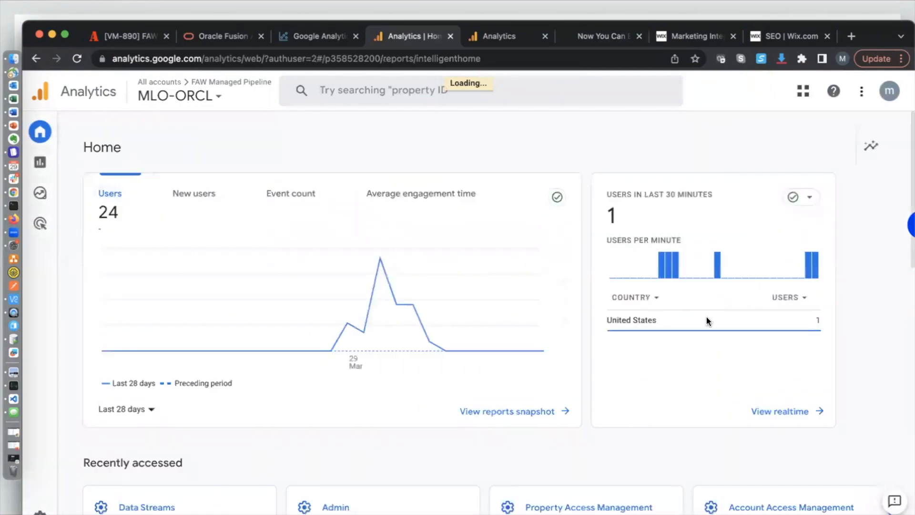
mouse_move(806, 277)
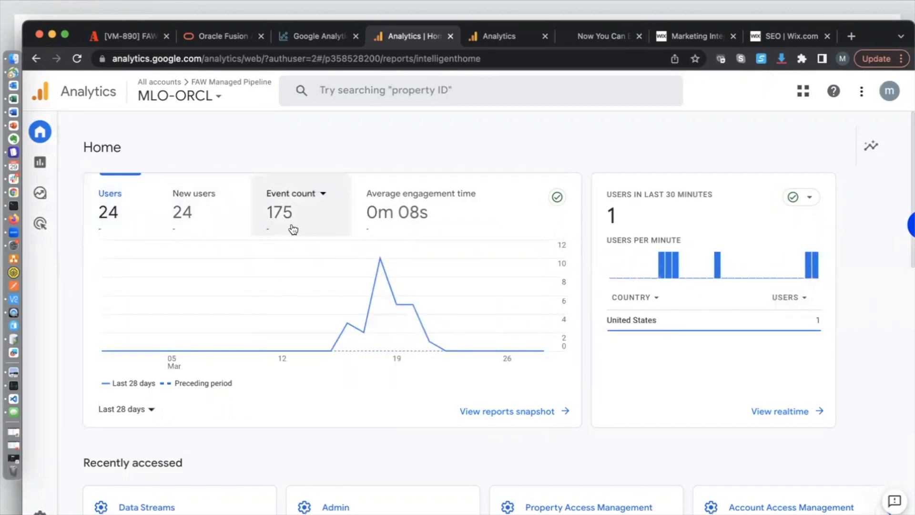
mouse_move(120, 406)
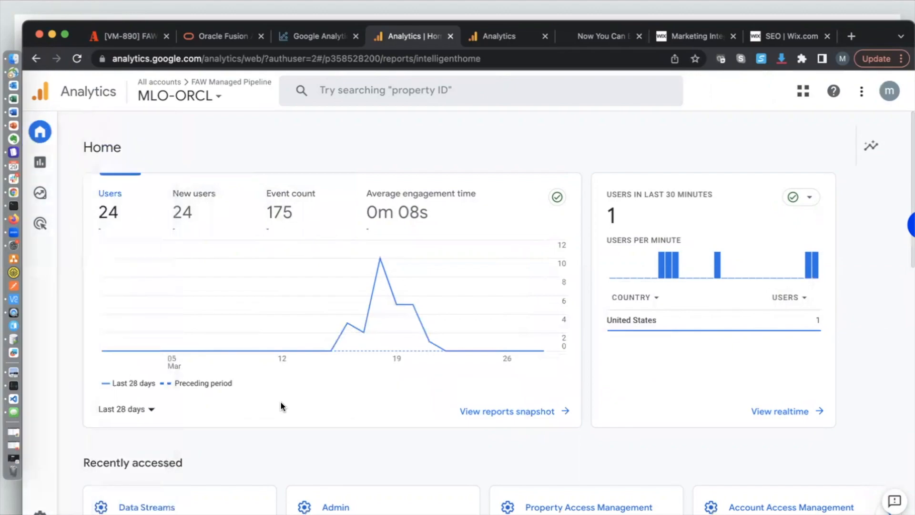
scroll(280, 401, "down", 9)
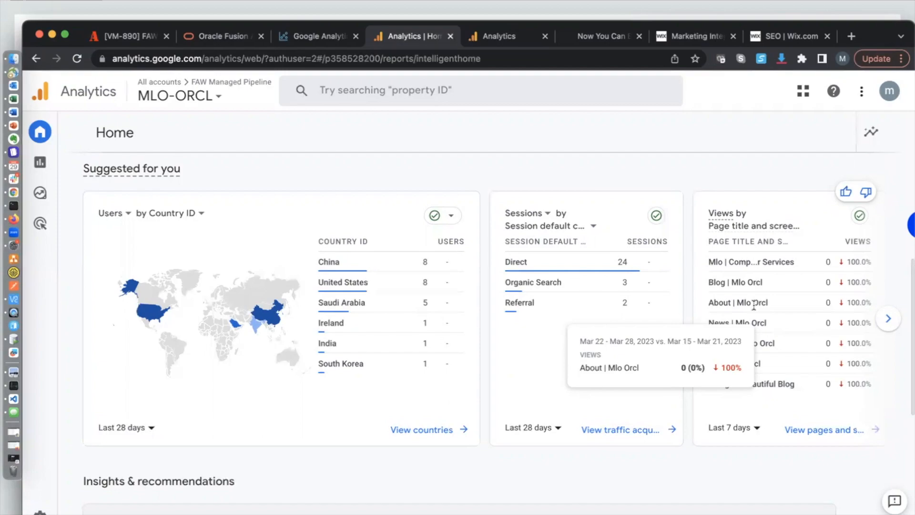
Check the Wix SEO Setup Checklist, then search Google for "Mlo-orcl" and open the MLO ORCL website from the results
left_click(693, 37)
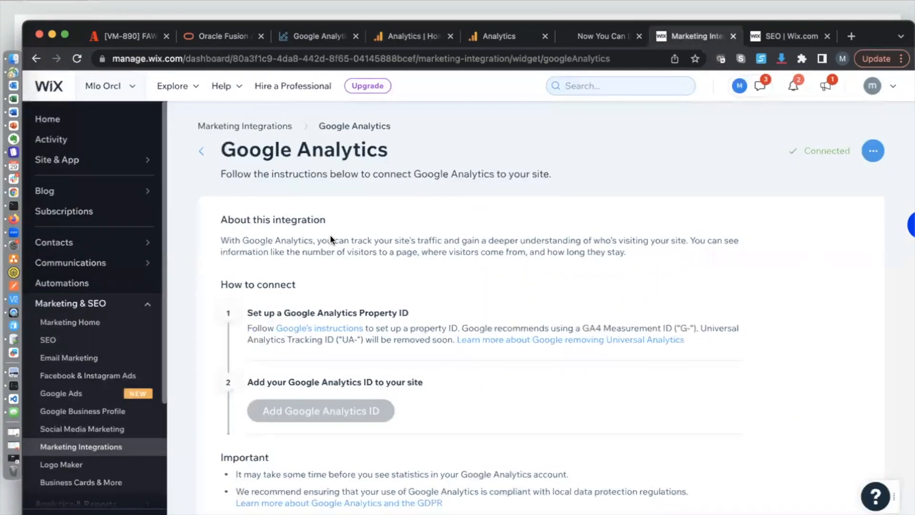
left_click(781, 39)
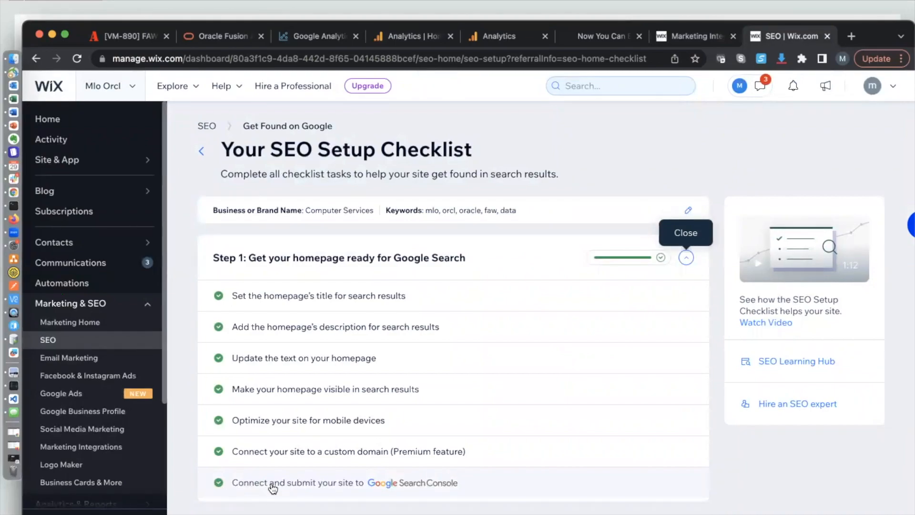
left_click(856, 35)
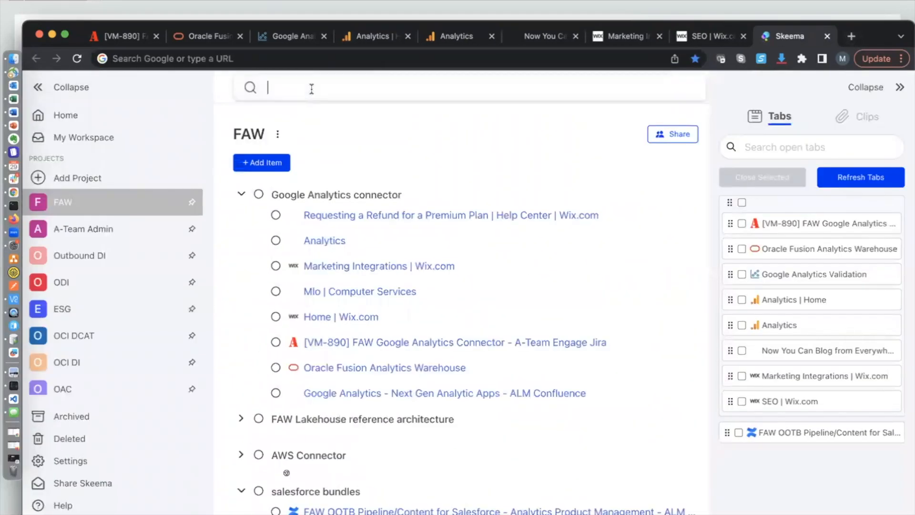
type("Ml")
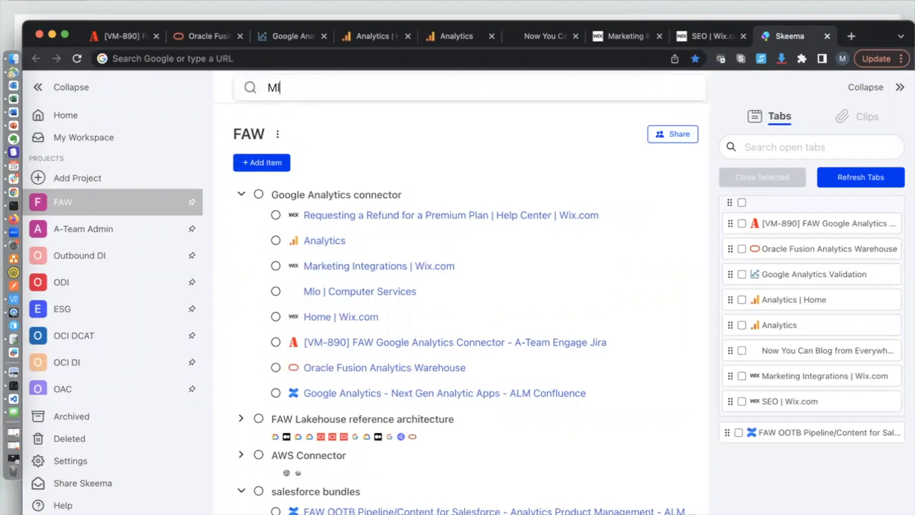
type("o-orcl")
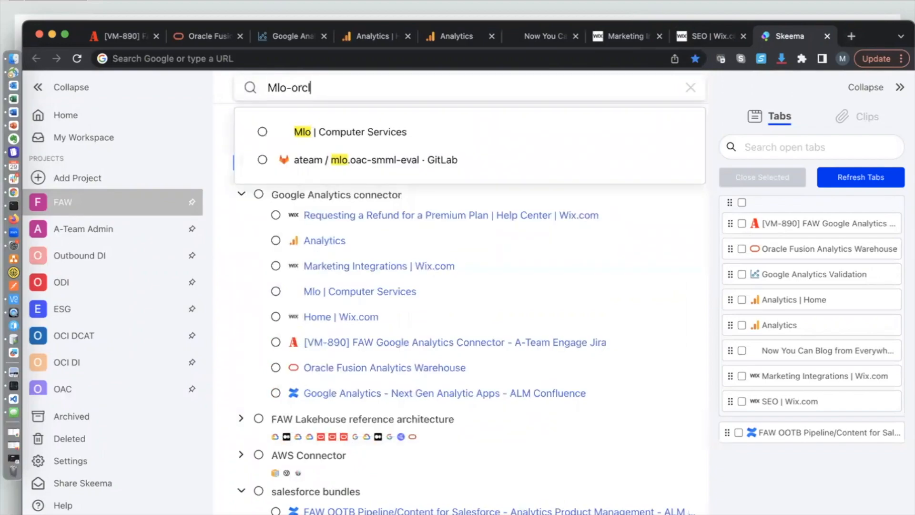
key("Return")
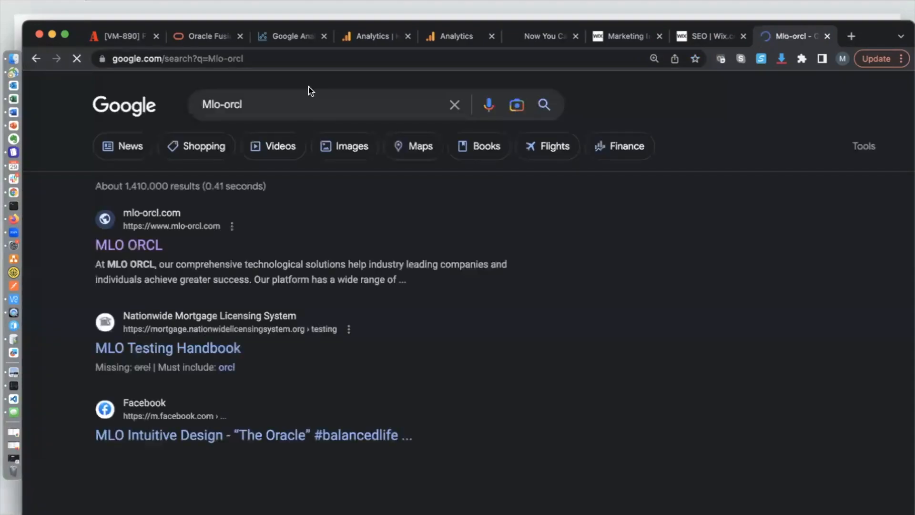
left_click(135, 249)
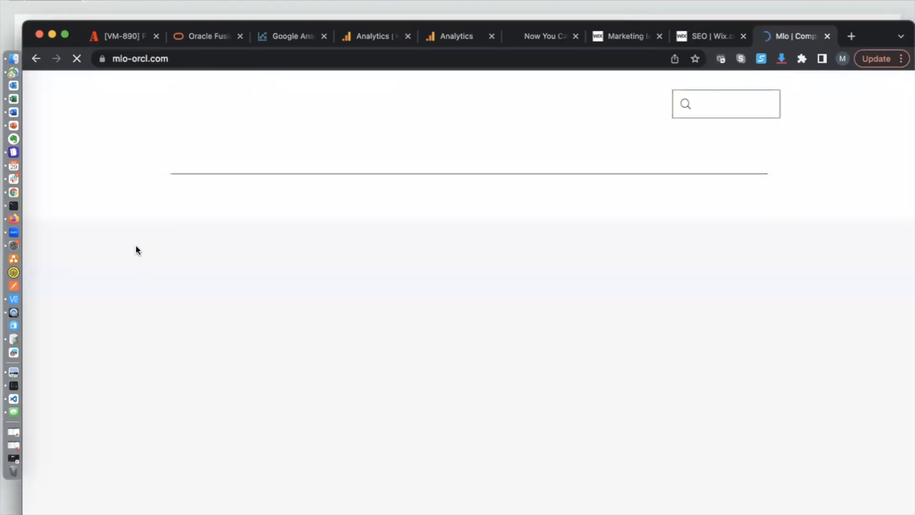
In Google Analytics, open the MLO-ORCL web stream's details from the property's data streams and highlight its measurement ID
left_click(633, 41)
left_click(690, 40)
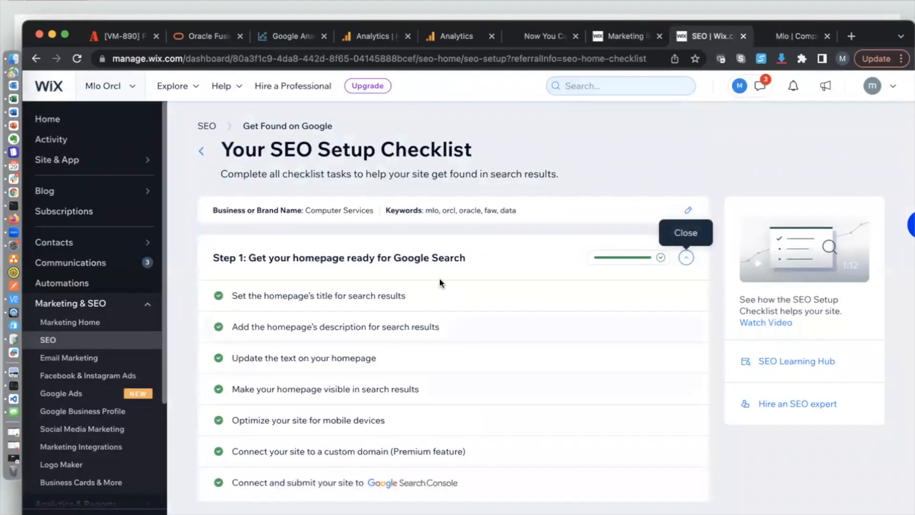
left_click(615, 44)
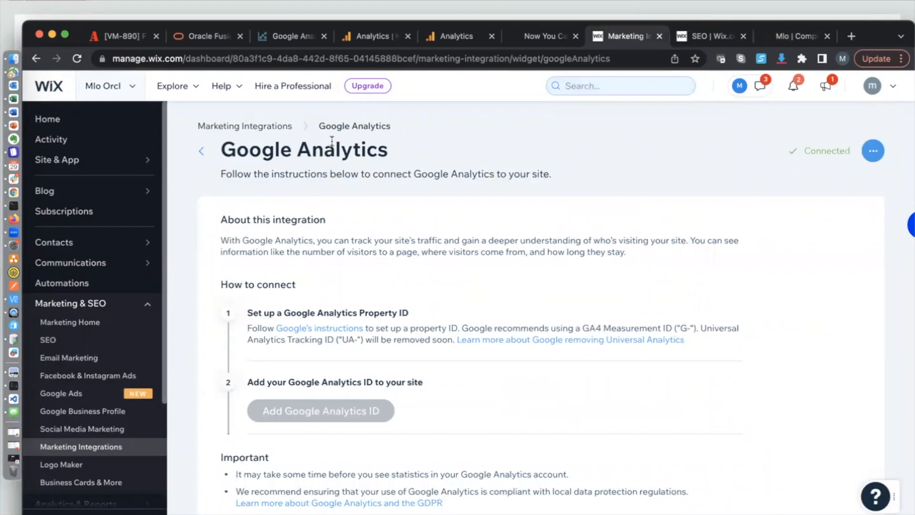
left_click(375, 39)
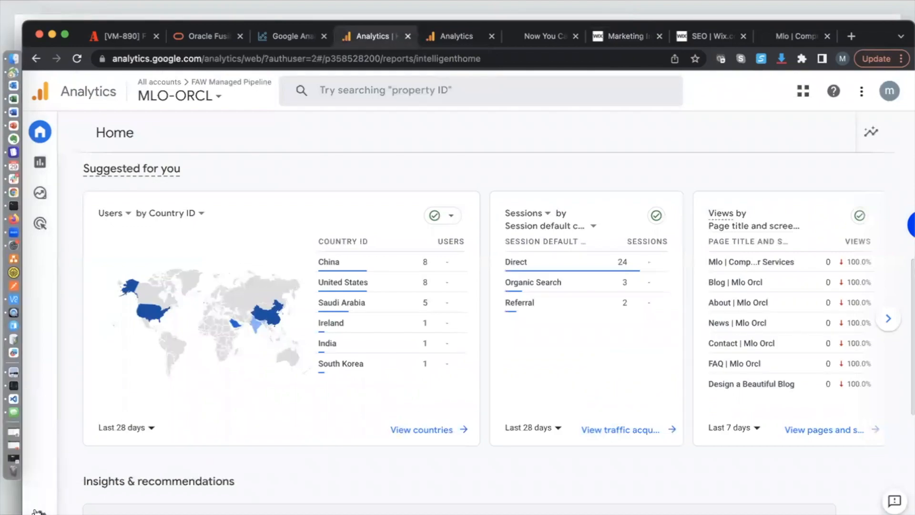
left_click(38, 510)
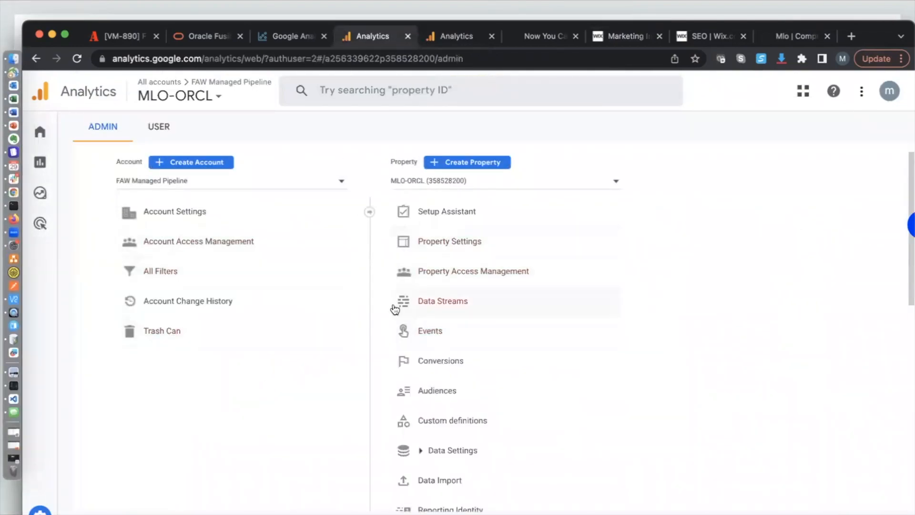
left_click(439, 304)
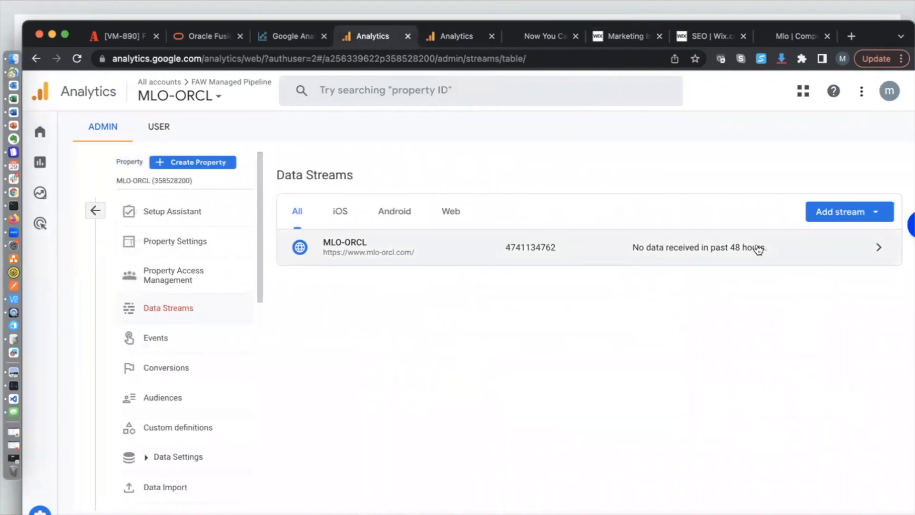
left_click(880, 248)
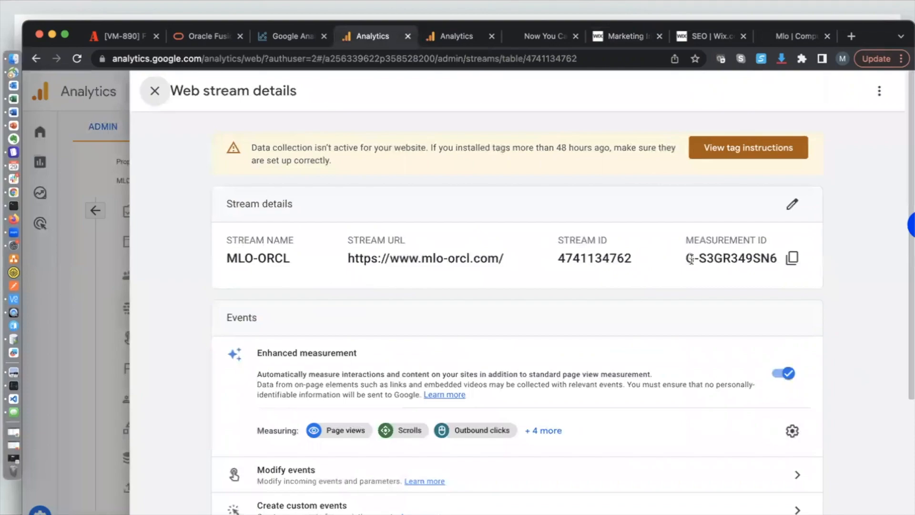
left_click_drag(687, 259, 773, 259)
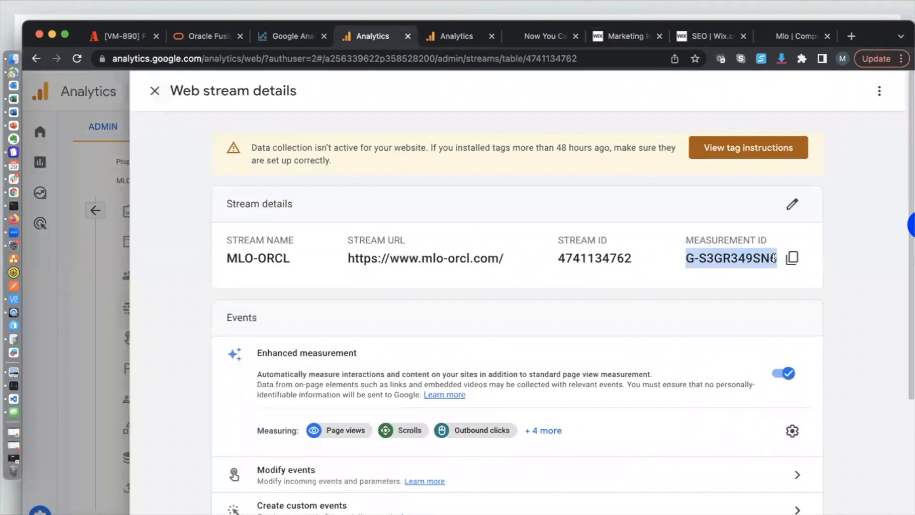
Go to Marketing Integrations in the Wix dashboard and look through the available integrations
left_click(710, 37)
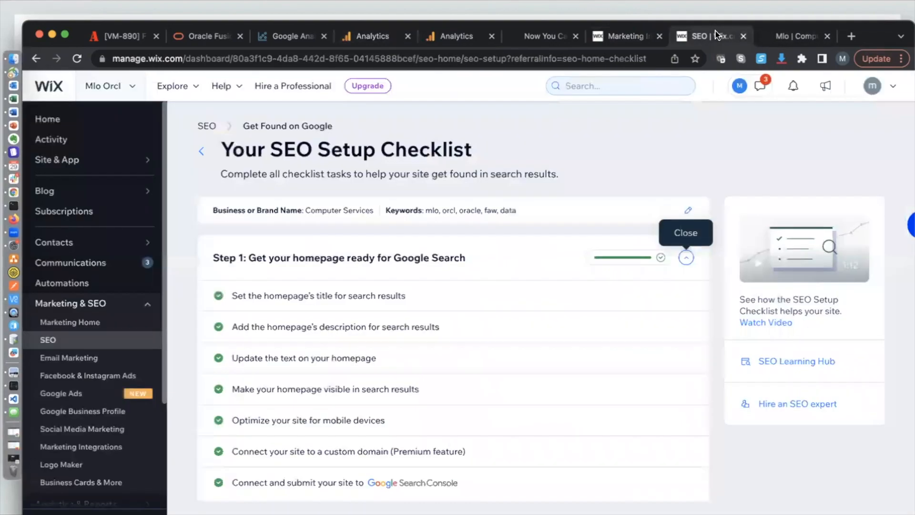
left_click(618, 38)
left_click(99, 448)
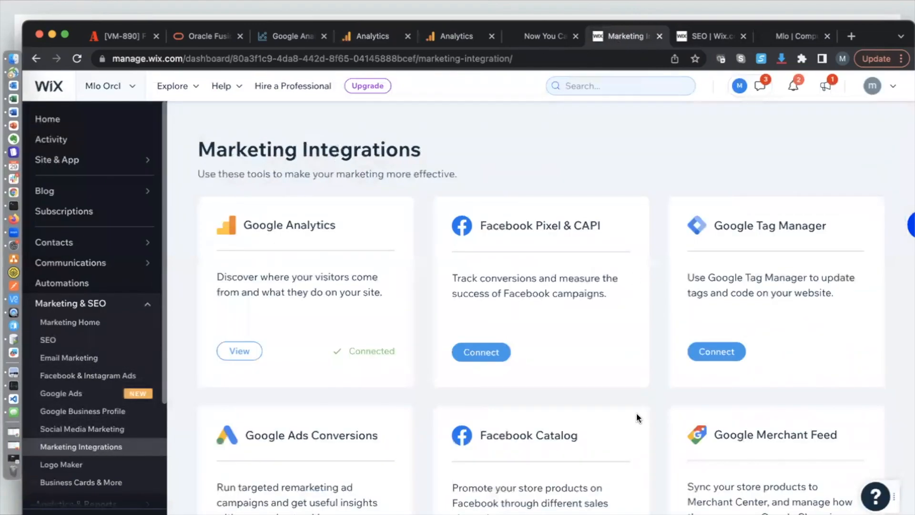
scroll(513, 415, "down", 3)
scroll(512, 417, "up", 1)
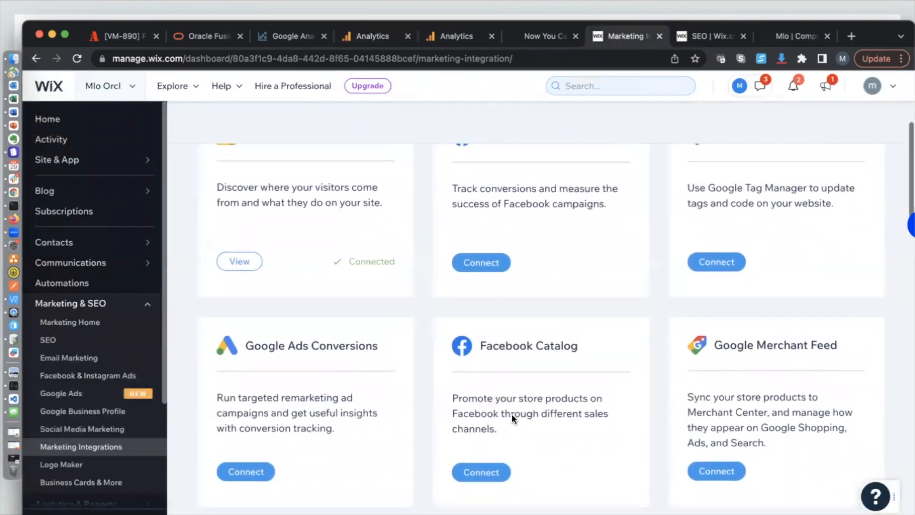
scroll(510, 448, "down", 2)
scroll(370, 406, "up", 3)
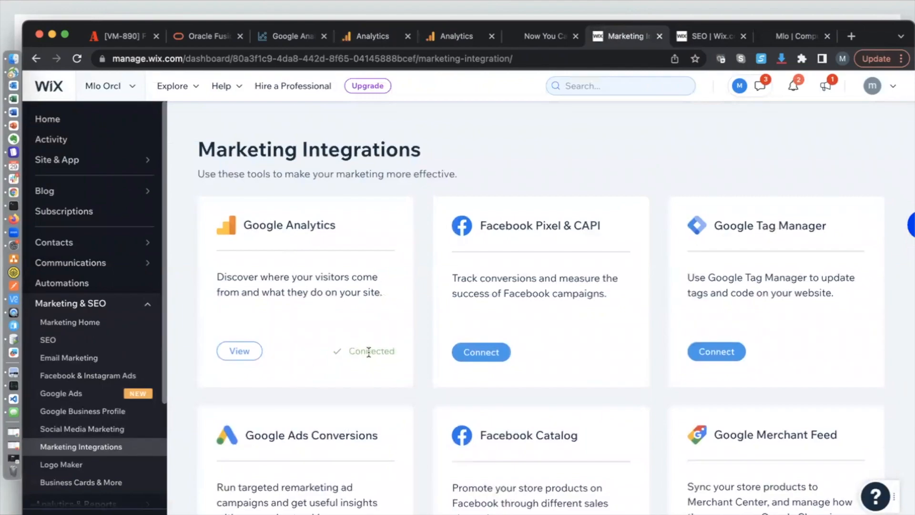
View the Wix Google Analytics integration and open its Analytics code for editing to check the measurement ID
left_click(230, 350)
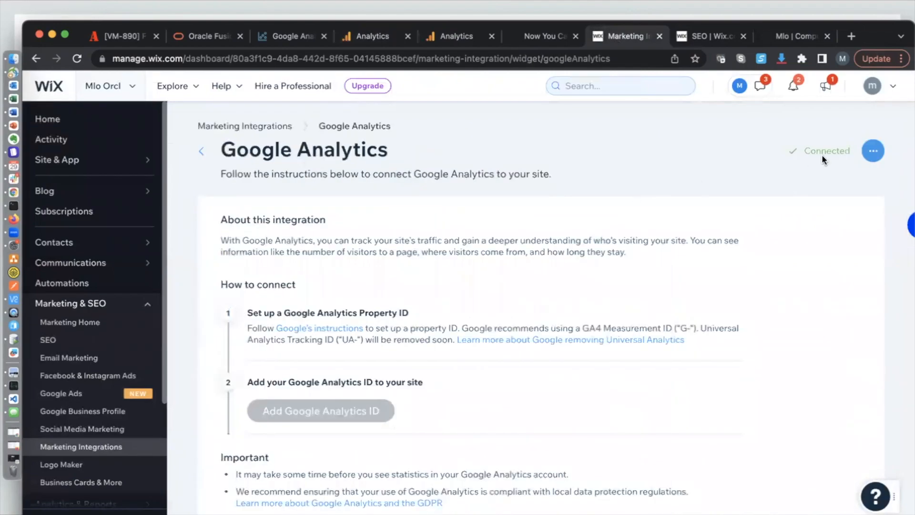
left_click(872, 152)
left_click(826, 128)
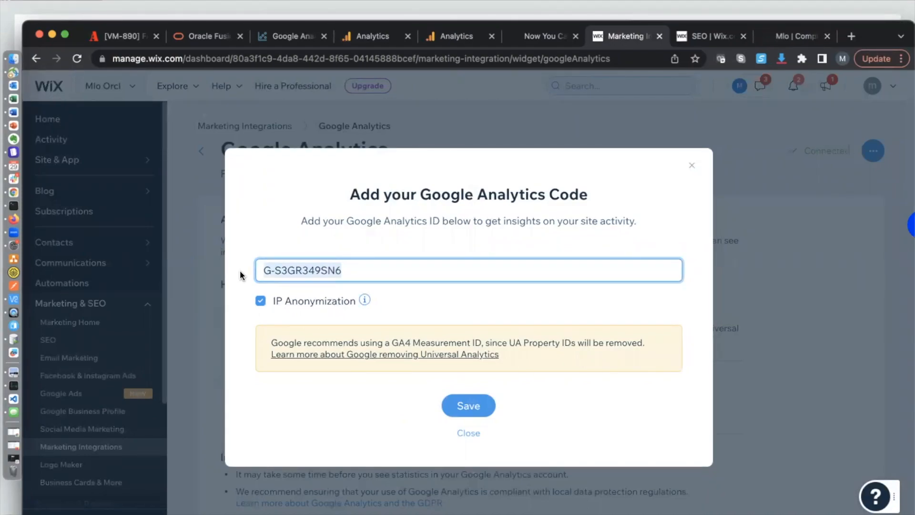
Consult the connector configuration steps slide, then switch to Fusion Analytics Warehouse and check the Google Analytics connector in Enable Features
left_click(40, 15)
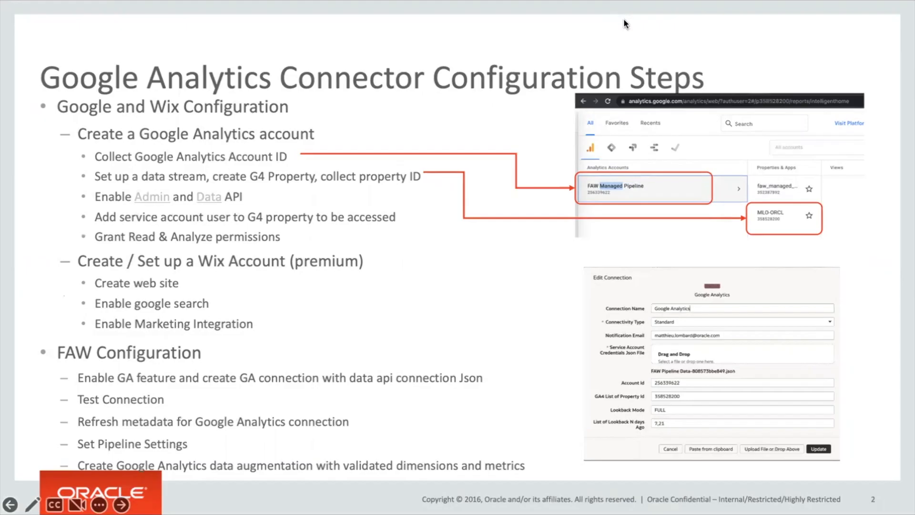
key("super+Tab")
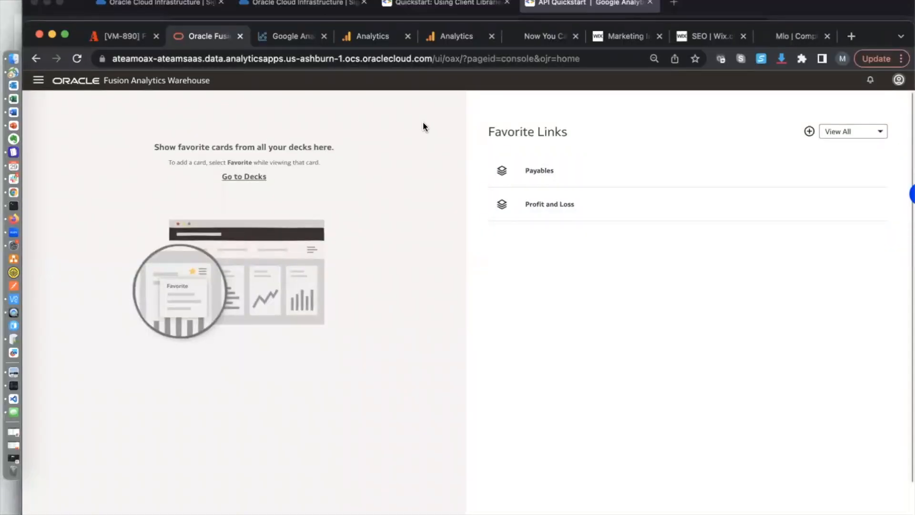
left_click(38, 81)
left_click(98, 233)
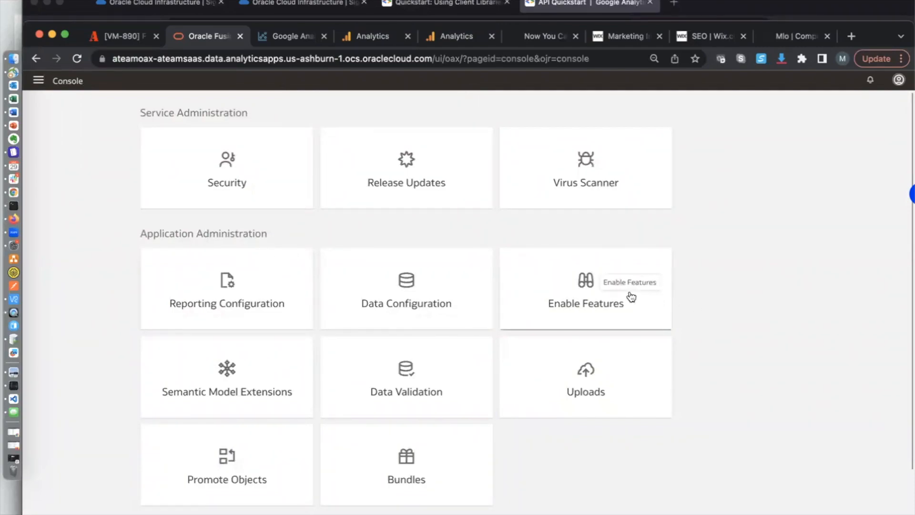
left_click(588, 292)
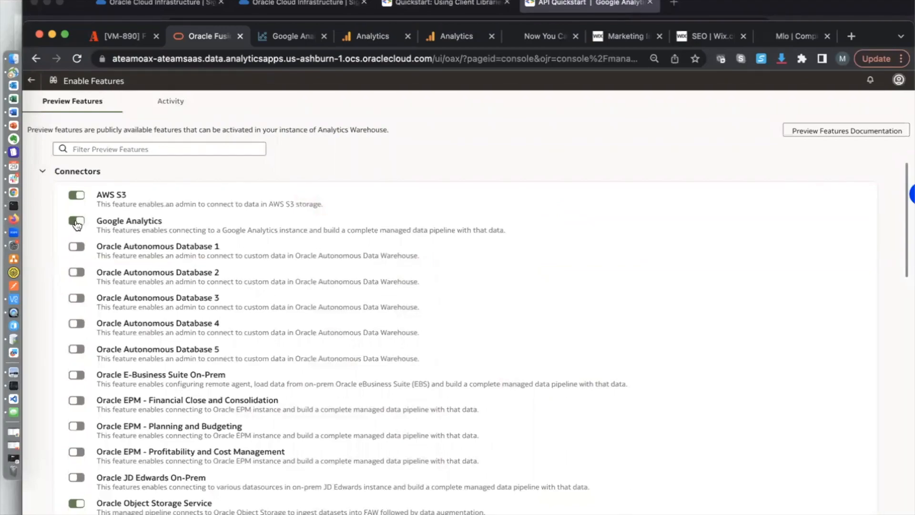
left_click_drag(102, 220, 179, 222)
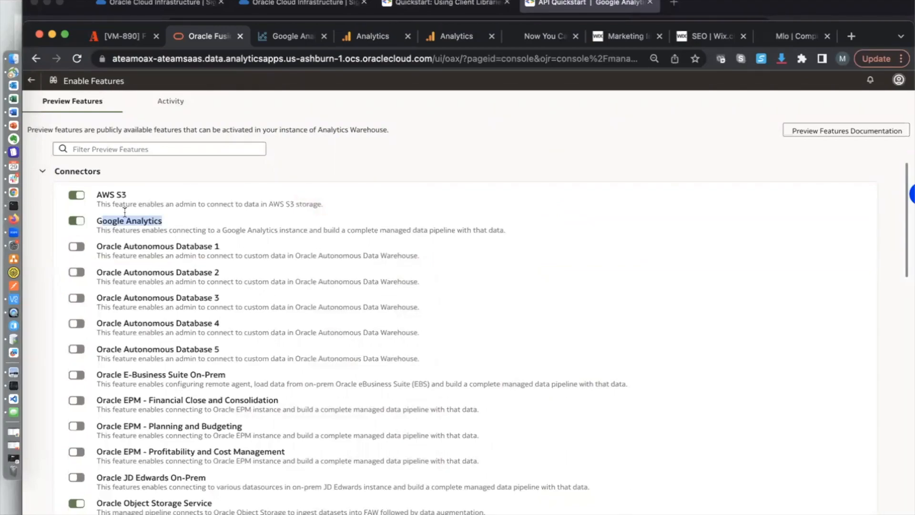
Return to the console, open Data Configuration and set the data source to Fusion
left_click(33, 81)
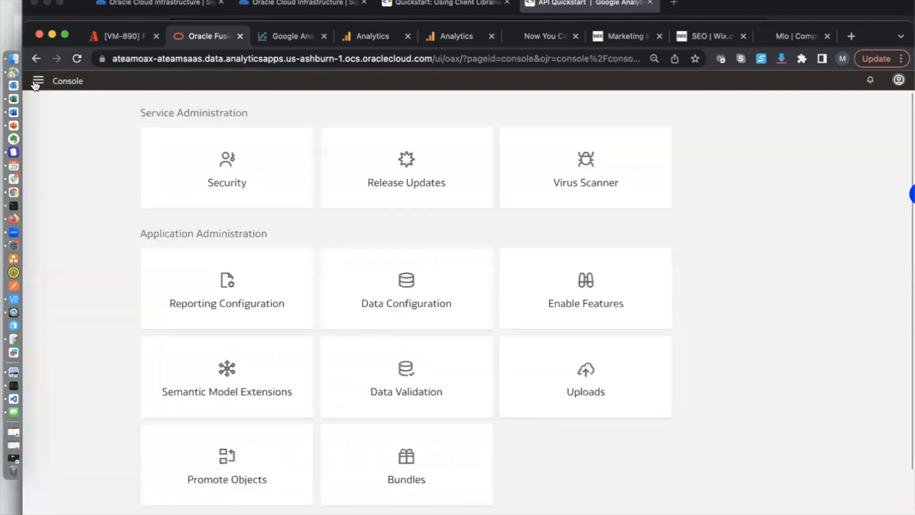
left_click(402, 285)
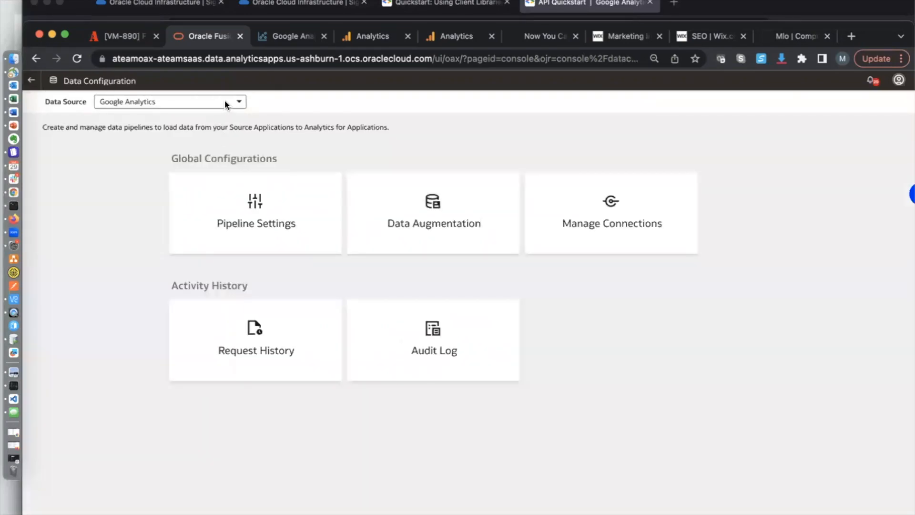
left_click(225, 102)
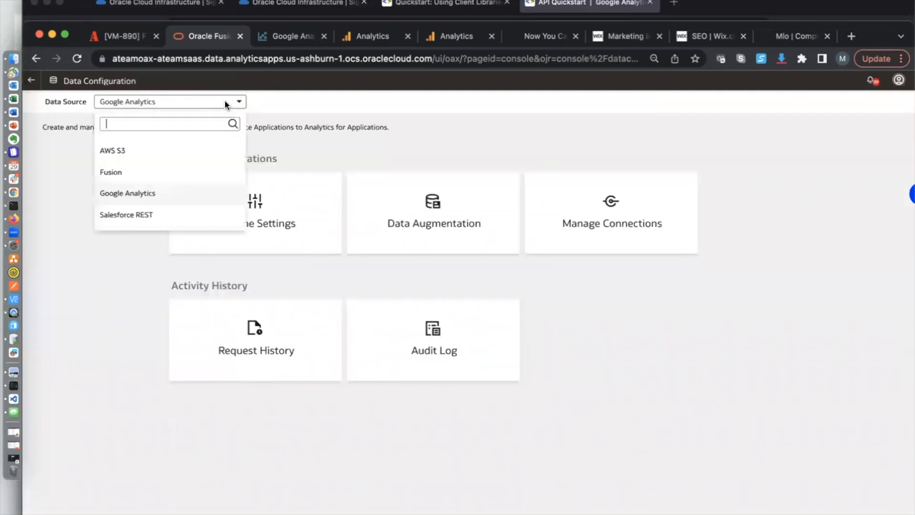
left_click(147, 172)
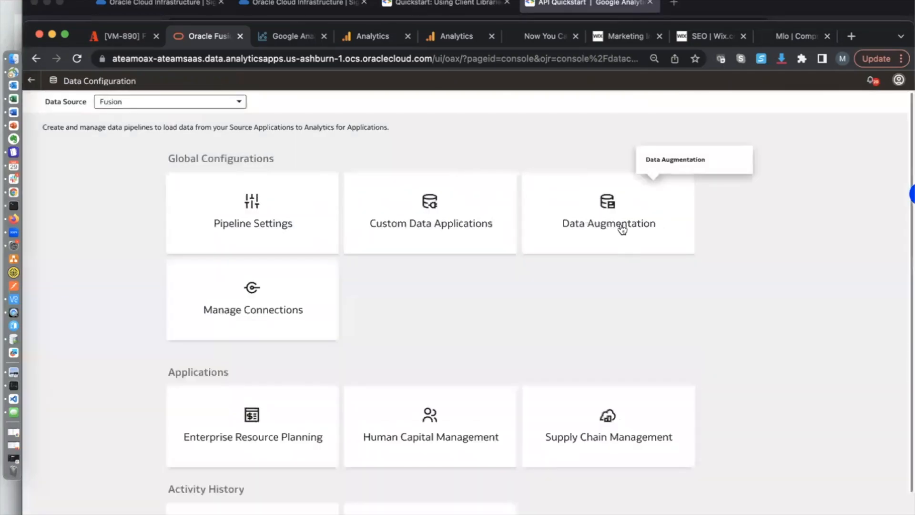
Go to Manage Connections and view the connection types offered for a new connection, then cancel the creation
left_click(304, 304)
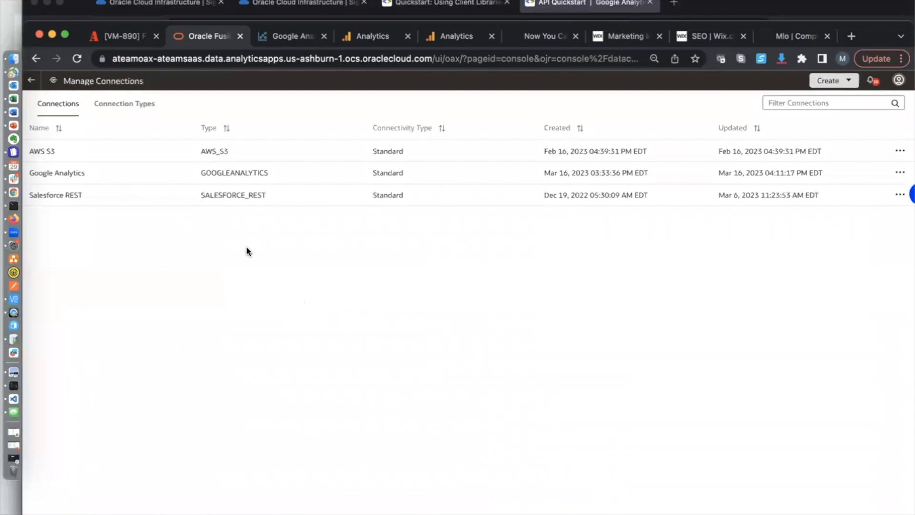
left_click(844, 81)
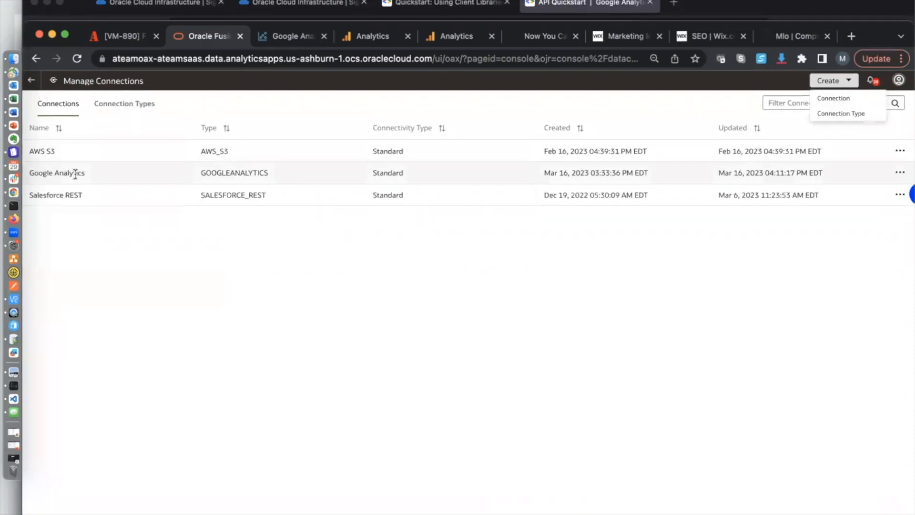
left_click(835, 98)
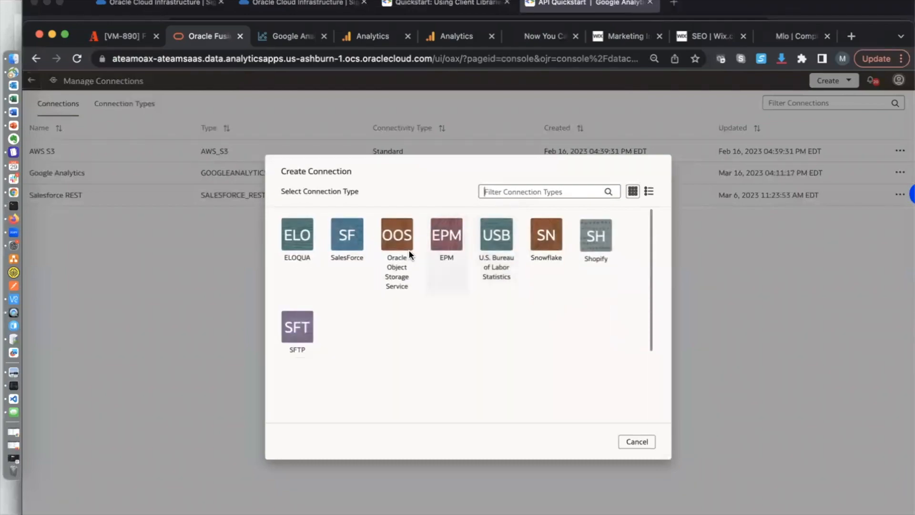
left_click(637, 441)
Open the existing Google Analytics connection for editing and review its credentials file, account, property and lookback settings
left_click(900, 174)
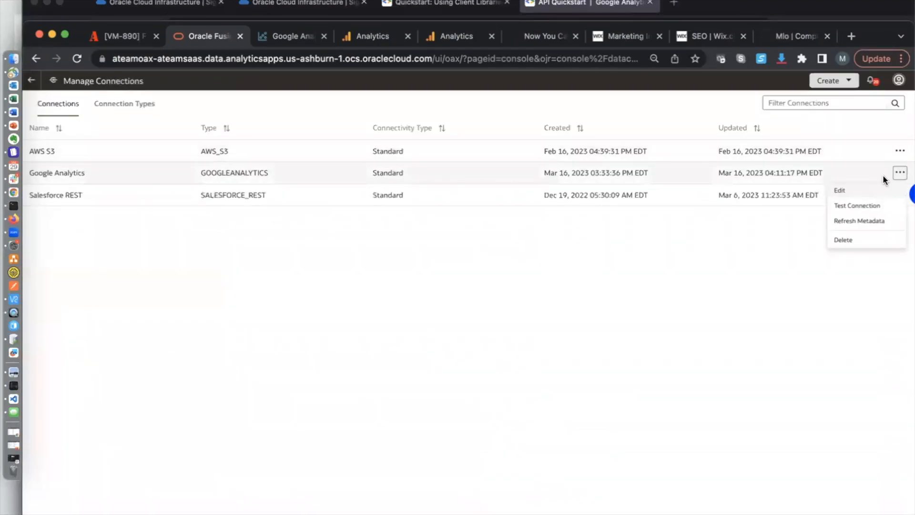
left_click(864, 192)
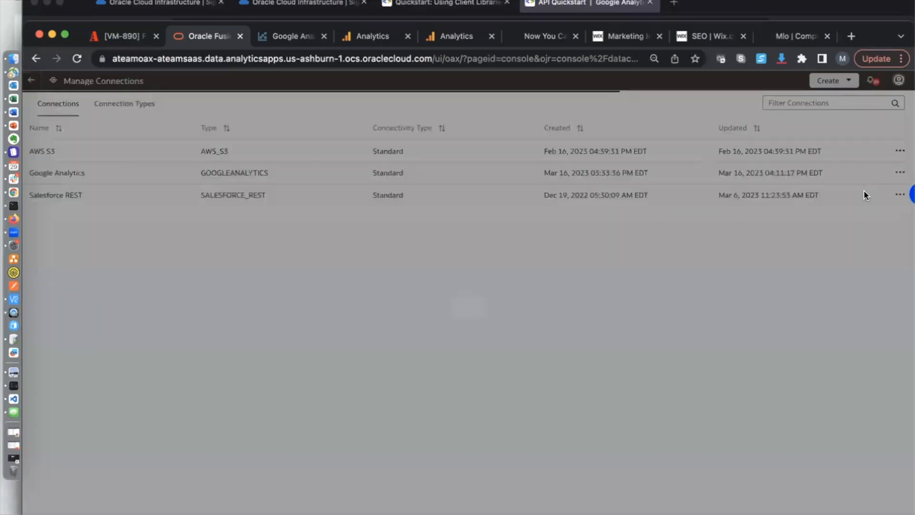
scroll(503, 326, "down", 2)
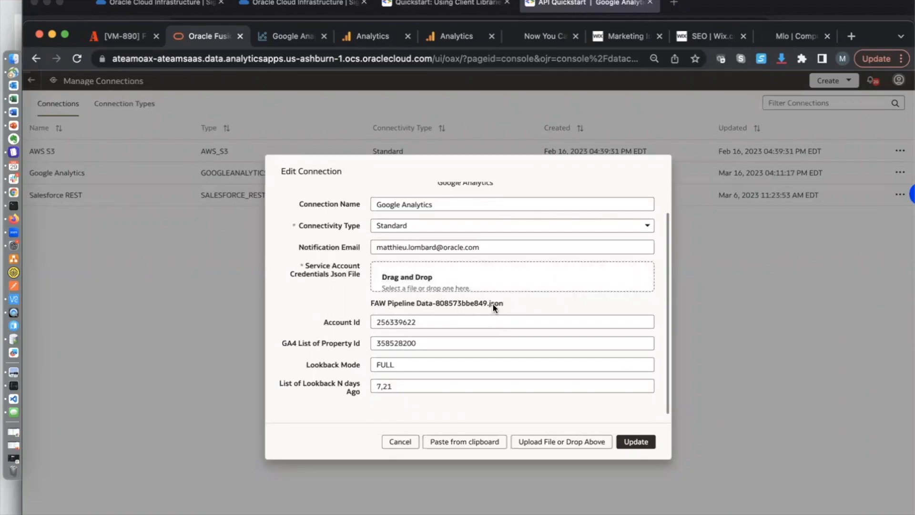
Switch to Visual Studio Code to examine the service account credentials JSON file, then return to the connection settings
key("super+Tab")
key("super+Tab")
key("super+Tab")
key("super+Tab")
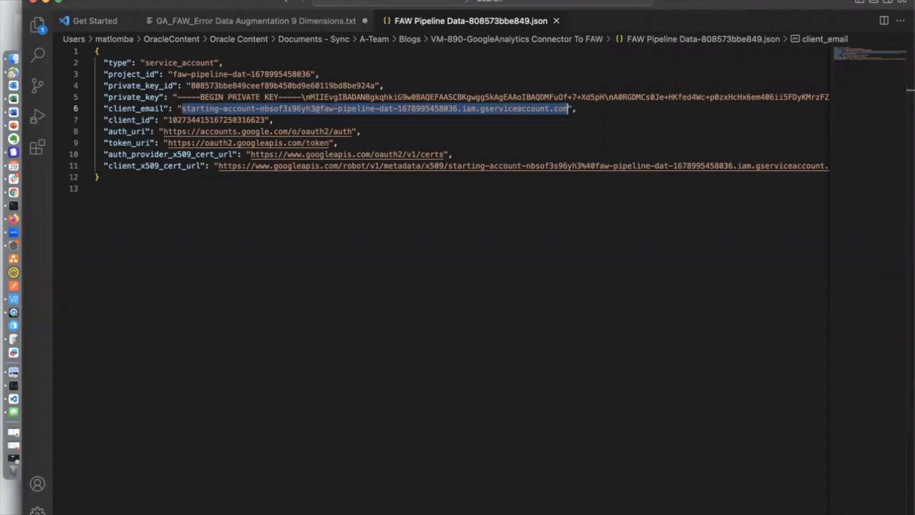
left_click_drag(710, 12, 709, 19)
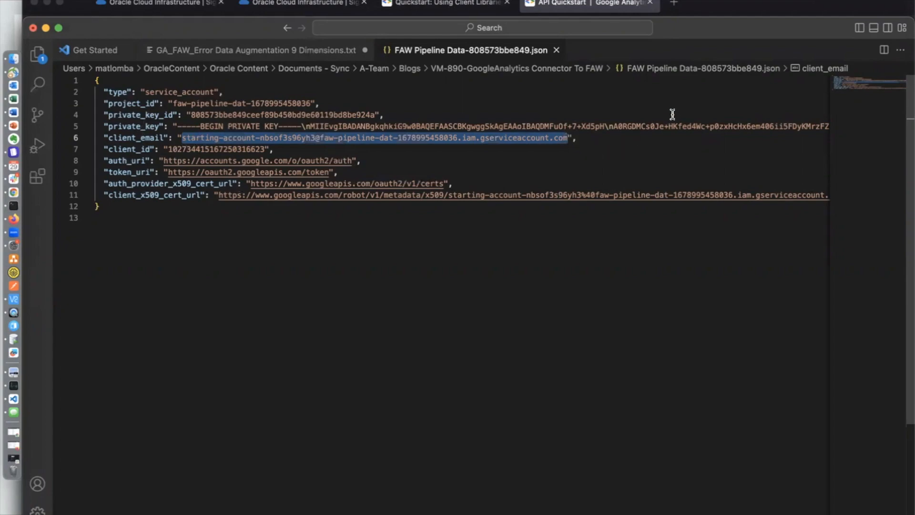
key("super+Tab")
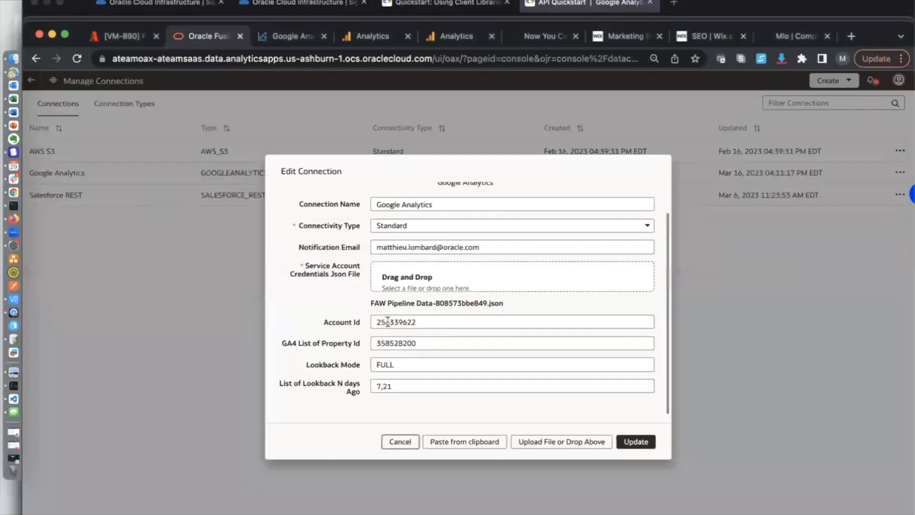
Look up the account ID and property ID in Google Analytics' account list, then return to the connection in Fusion Analytics Warehouse
left_click(389, 322)
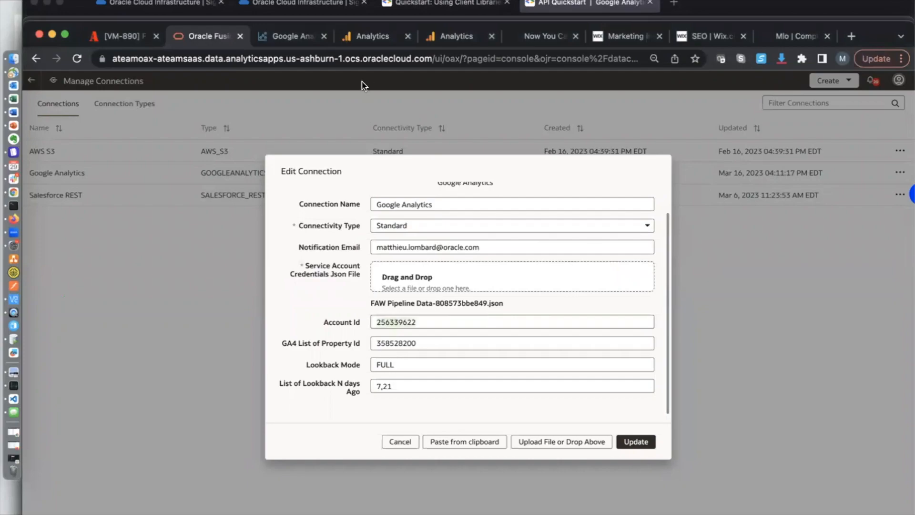
left_click(367, 37)
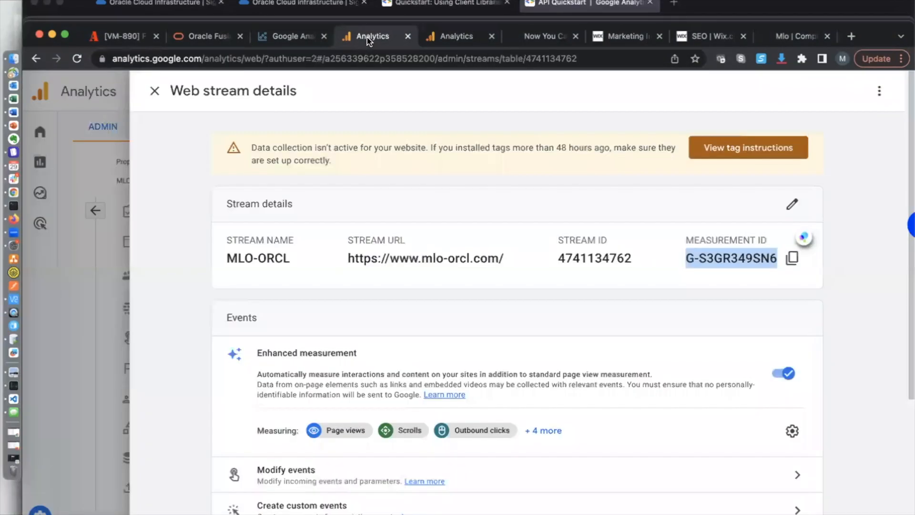
left_click(139, 99)
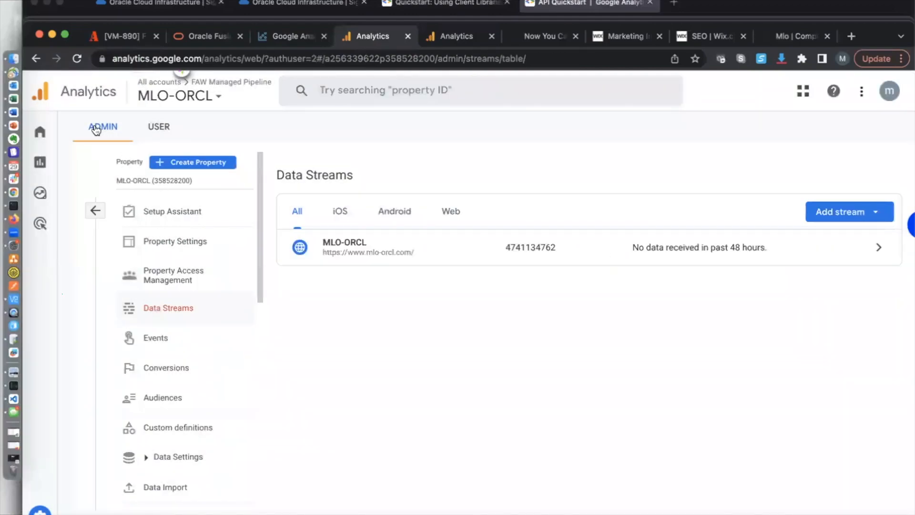
left_click(190, 98)
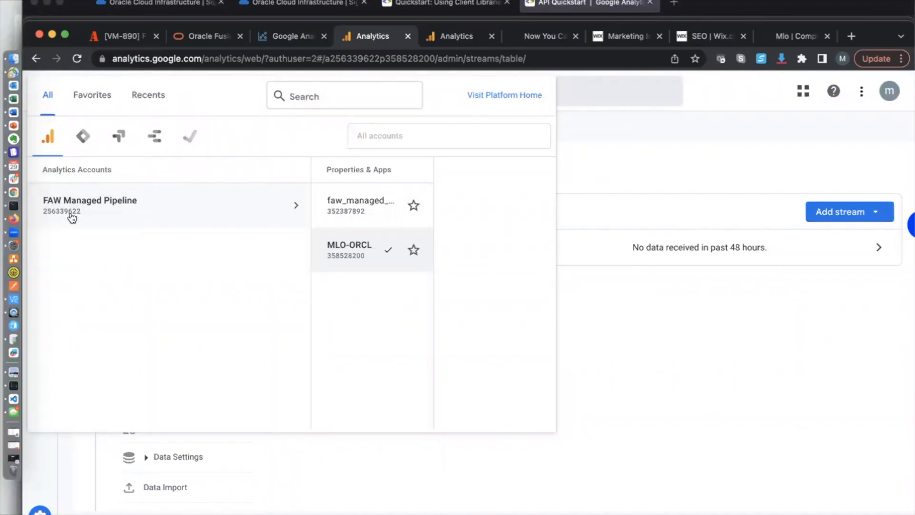
left_click(207, 37)
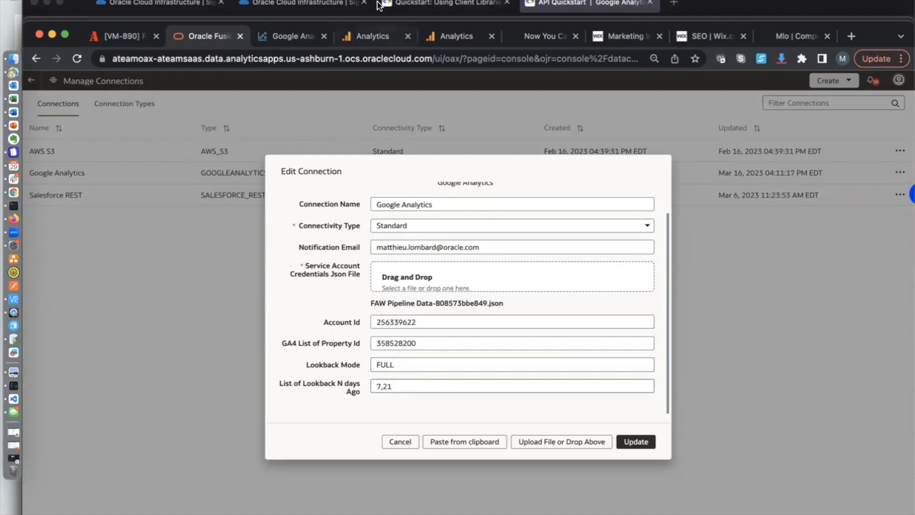
Go to the Google Analytics home page and view the users chart for the last 7 days and the last 90 days
left_click(373, 36)
left_click(666, 316)
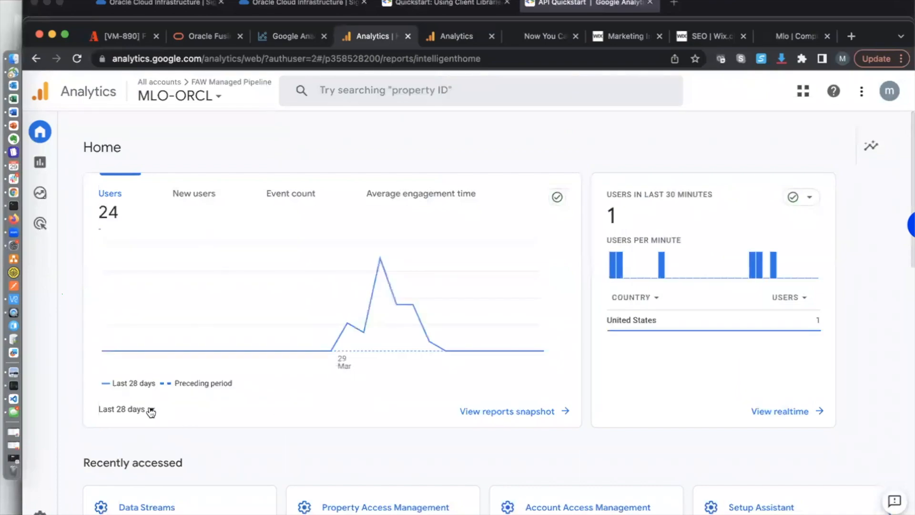
left_click(150, 411)
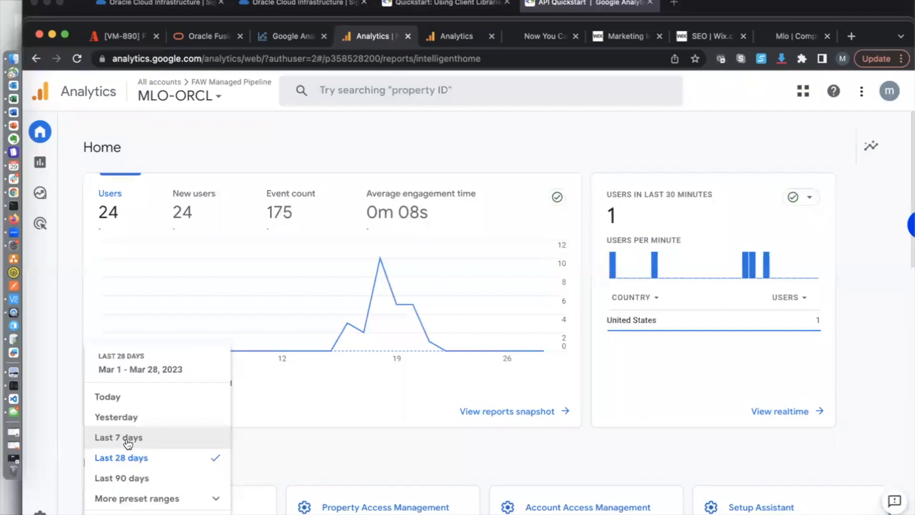
left_click(127, 438)
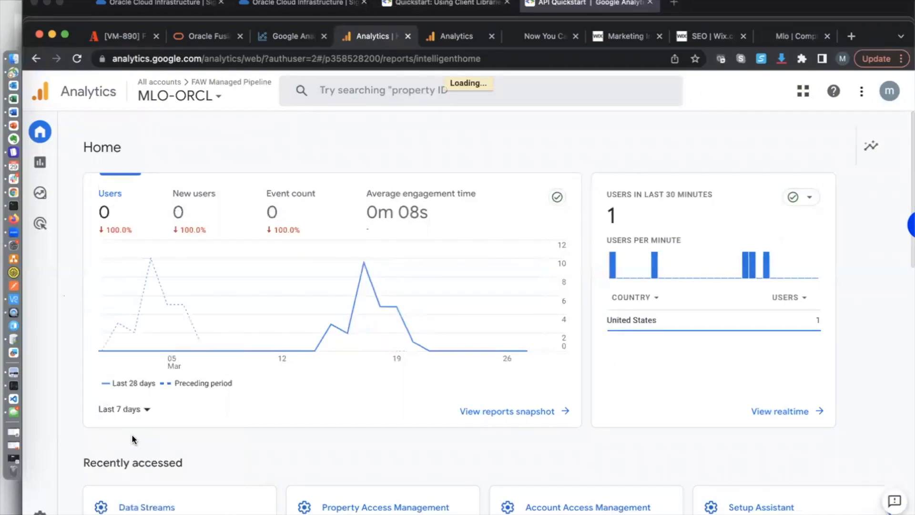
left_click(144, 408)
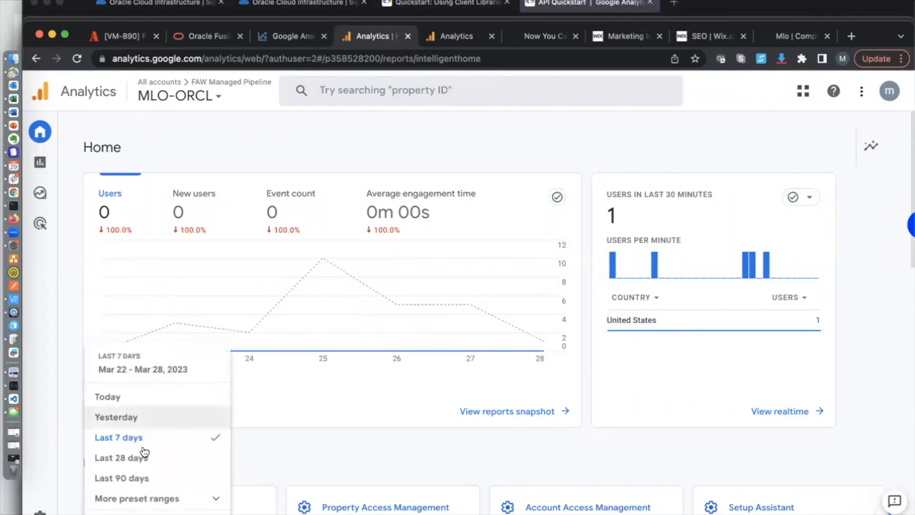
left_click(142, 478)
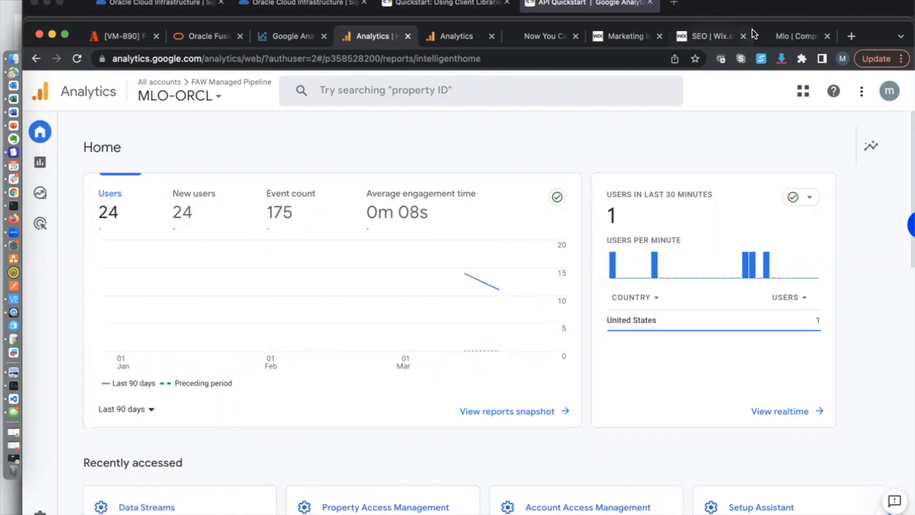
Return to Fusion Analytics Warehouse, close the Google Analytics connection without updating it, and view its Test Connection option
left_click(125, 36)
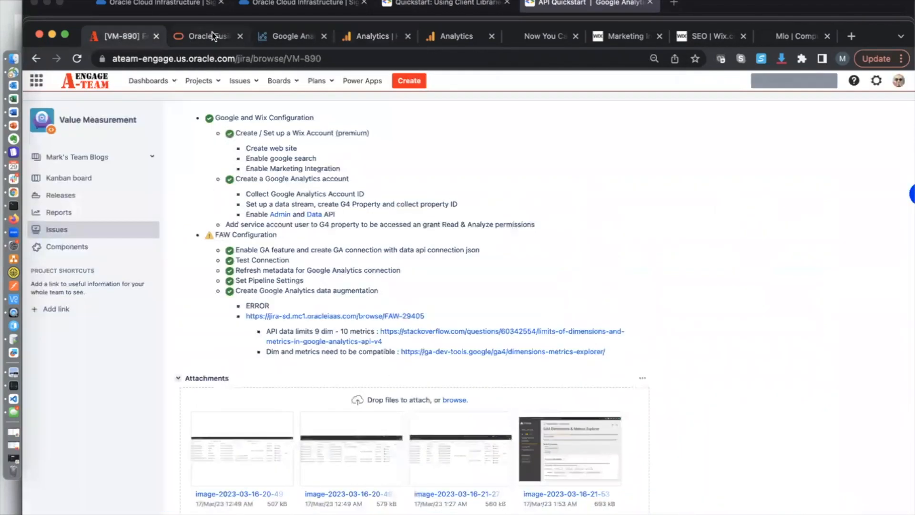
left_click(195, 36)
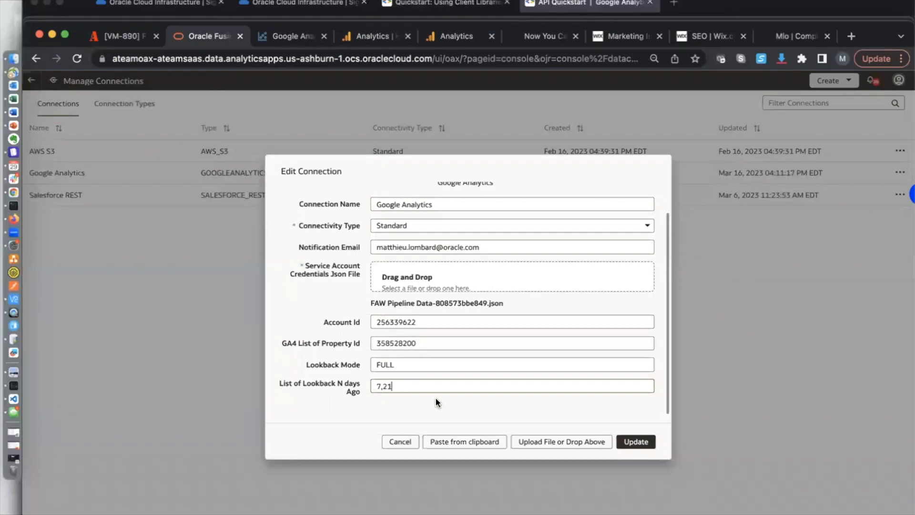
left_click(393, 441)
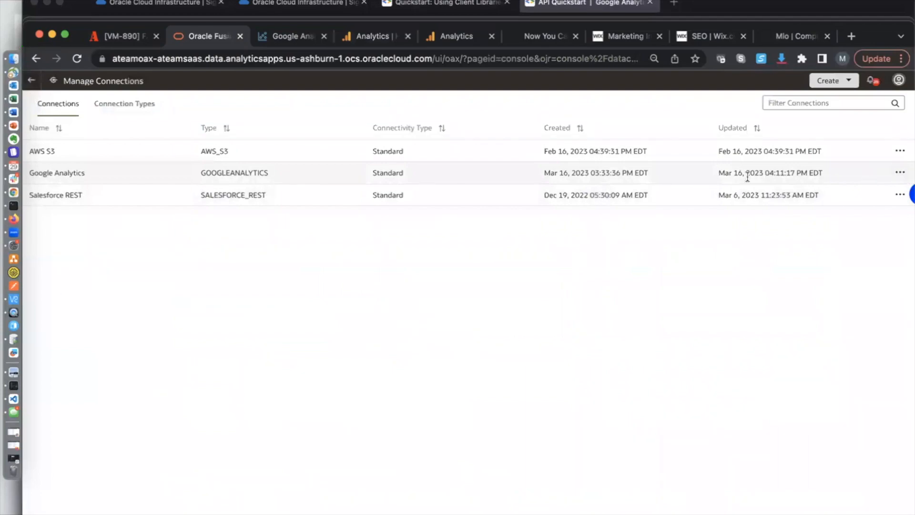
left_click(901, 173)
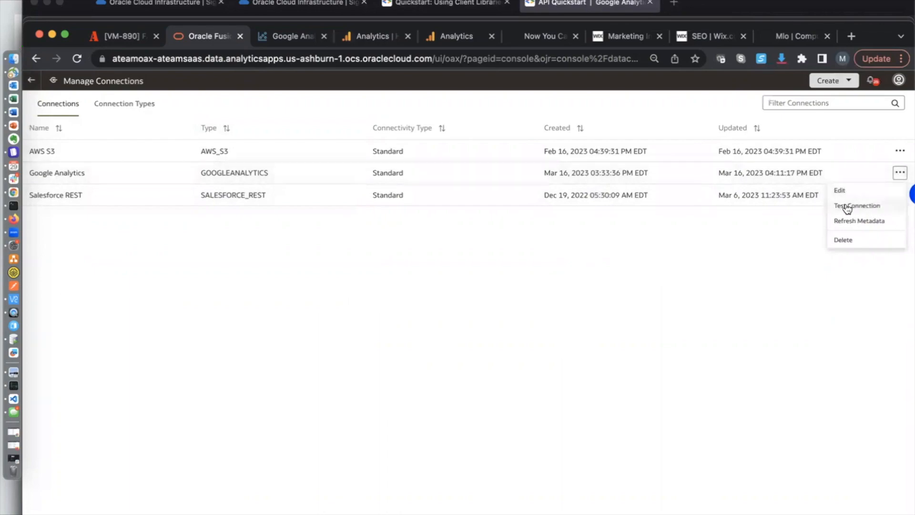
Set the Data Configuration data source to Google Analytics and filter Request History by the Test Connection request type
left_click(32, 81)
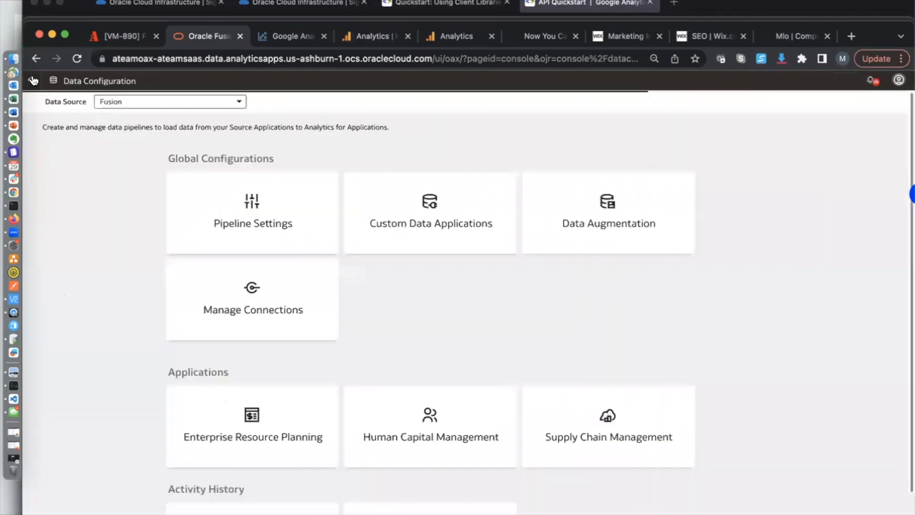
left_click(228, 104)
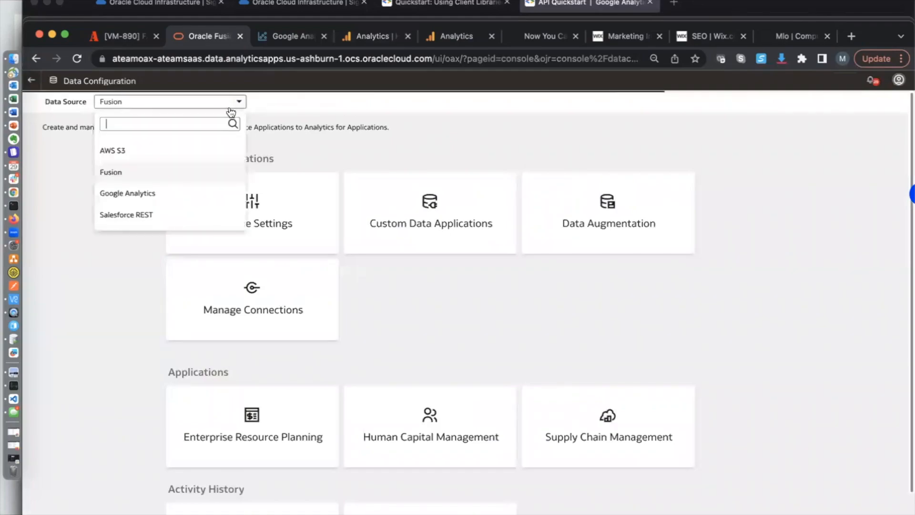
left_click(167, 193)
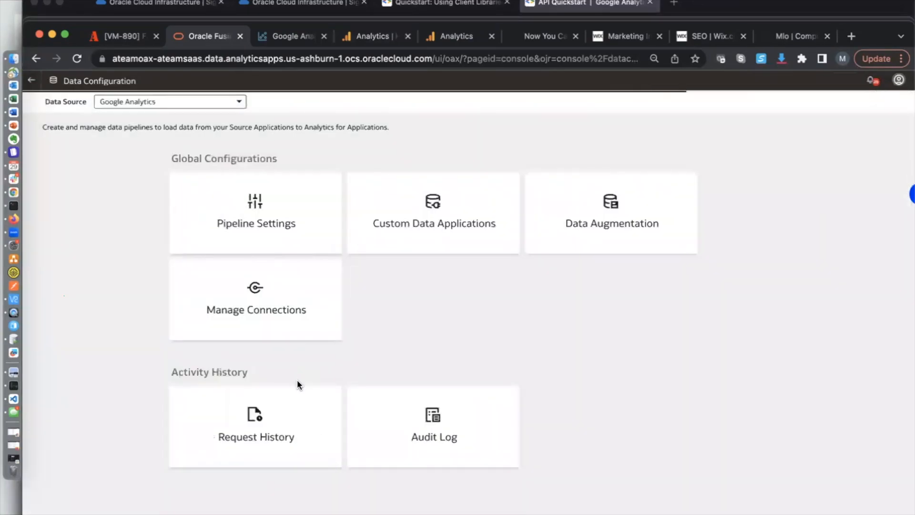
left_click(261, 342)
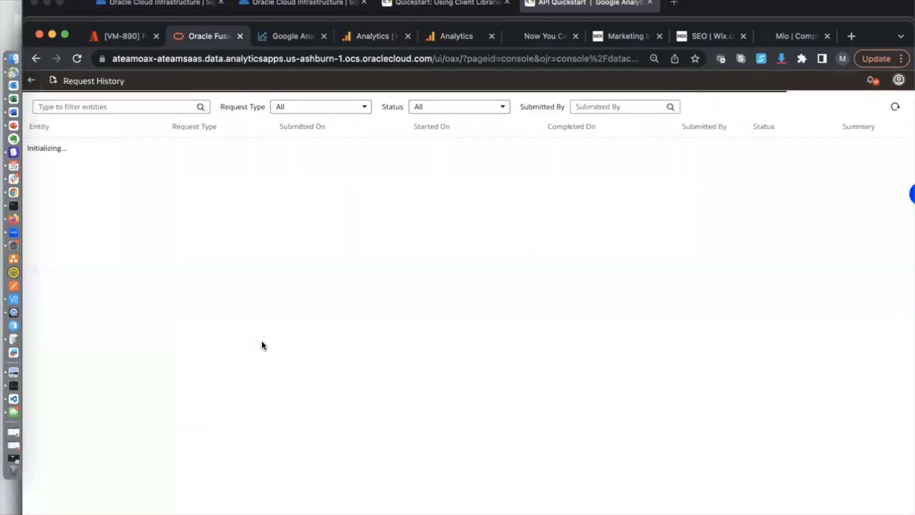
left_click(355, 107)
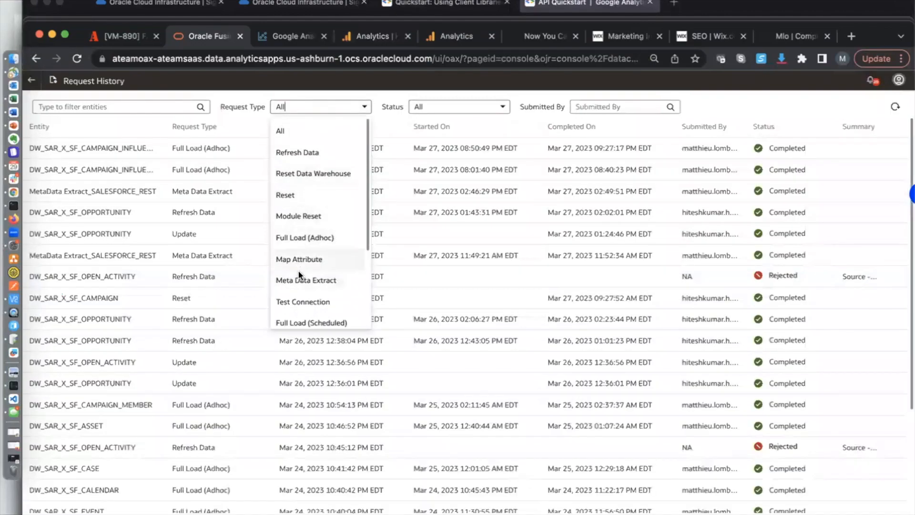
left_click(298, 299)
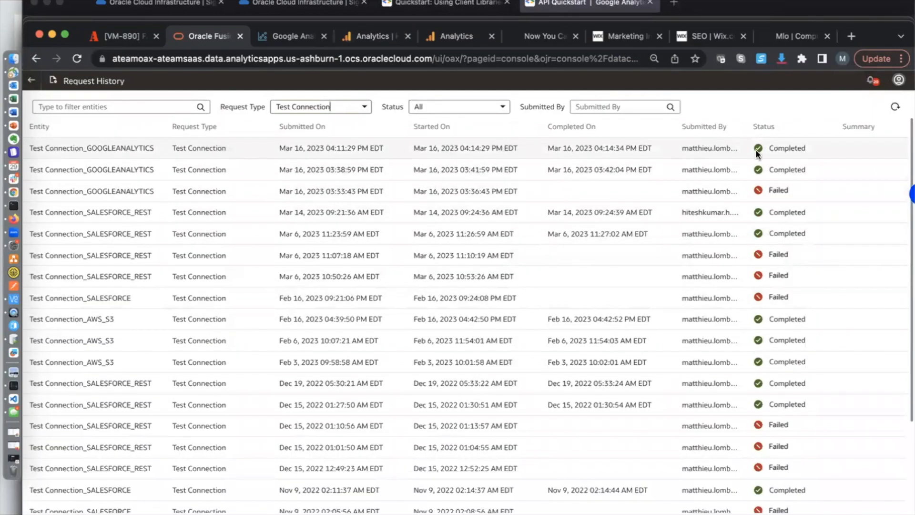
Return to Manage Connections and view the Refresh Metadata option of the Google Analytics connection
left_click(32, 83)
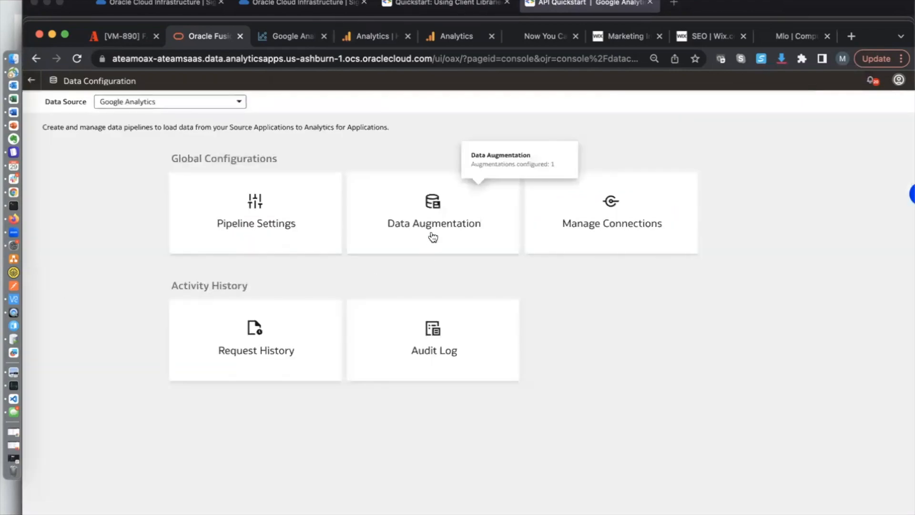
left_click(563, 214)
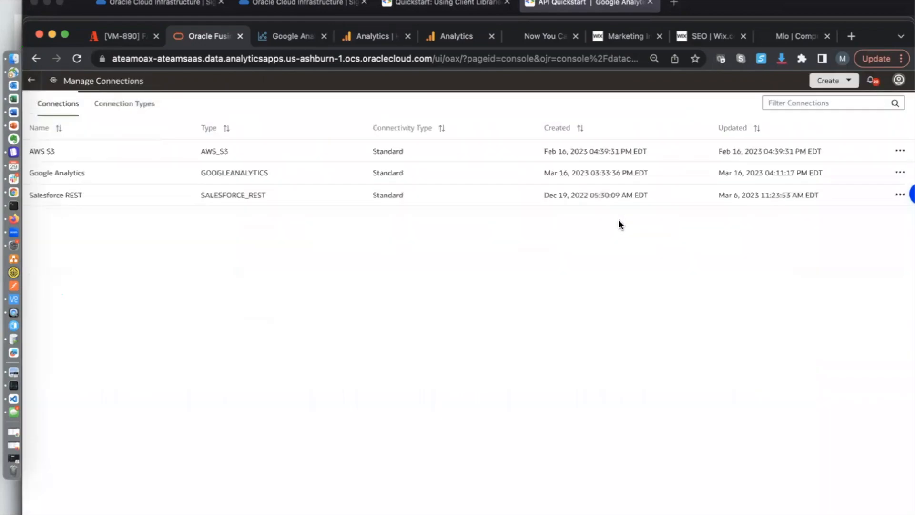
left_click(899, 174)
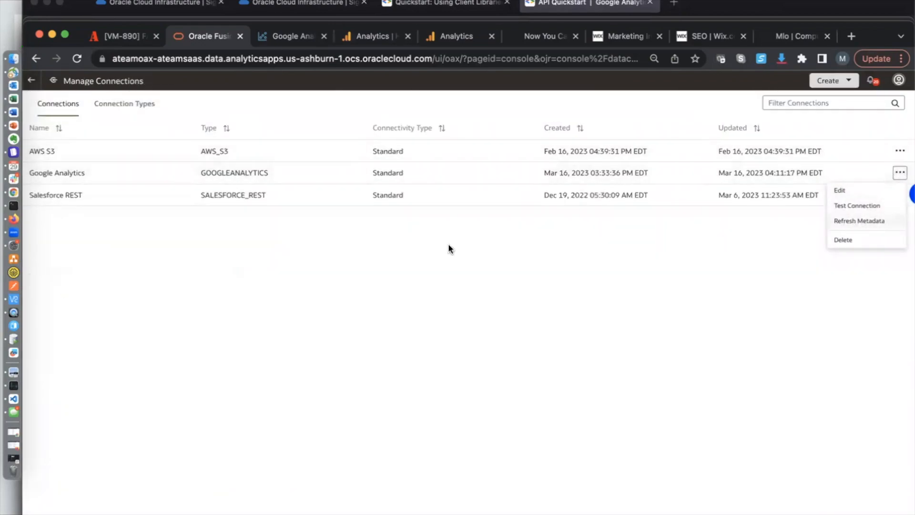
Go back to Data Configuration and filter Request History by the Meta Data Extract request type
left_click(31, 82)
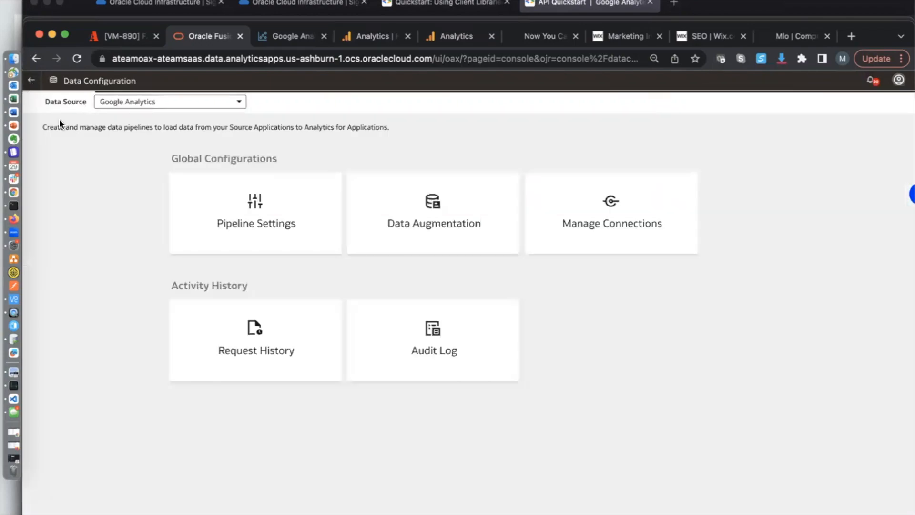
left_click(245, 319)
left_click(316, 107)
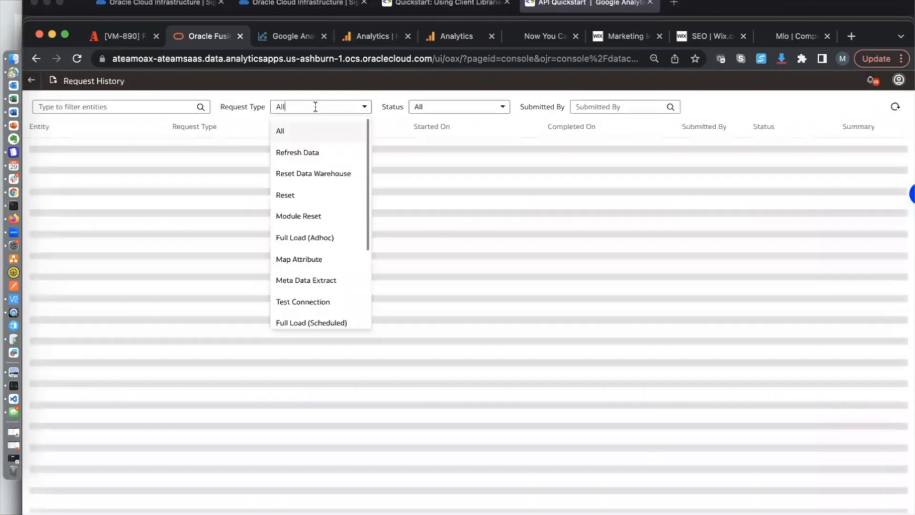
scroll(311, 281, "down", 3)
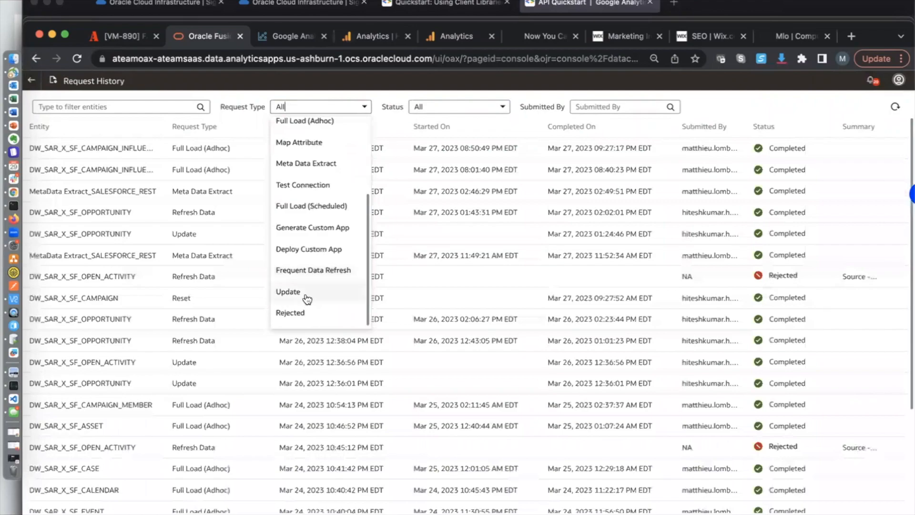
scroll(308, 288, "up", 3)
left_click(306, 280)
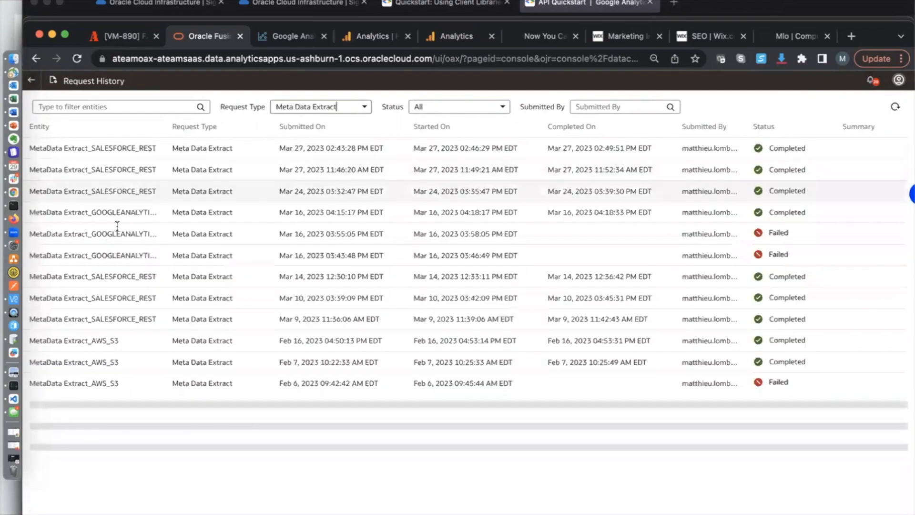
Filter the metadata extract requests by entity GOOG and check the status of the most recent Google Analytics request
left_click_drag(102, 212, 125, 213)
left_click(108, 106)
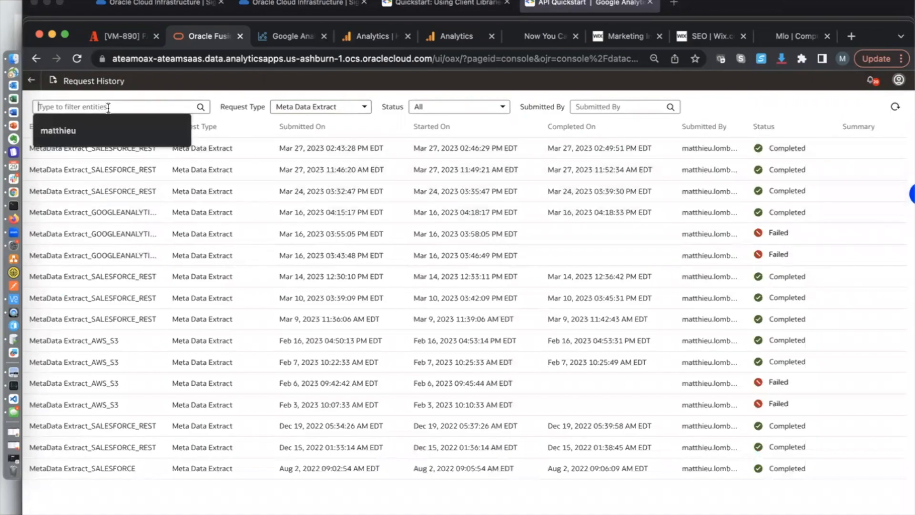
type("GOOG")
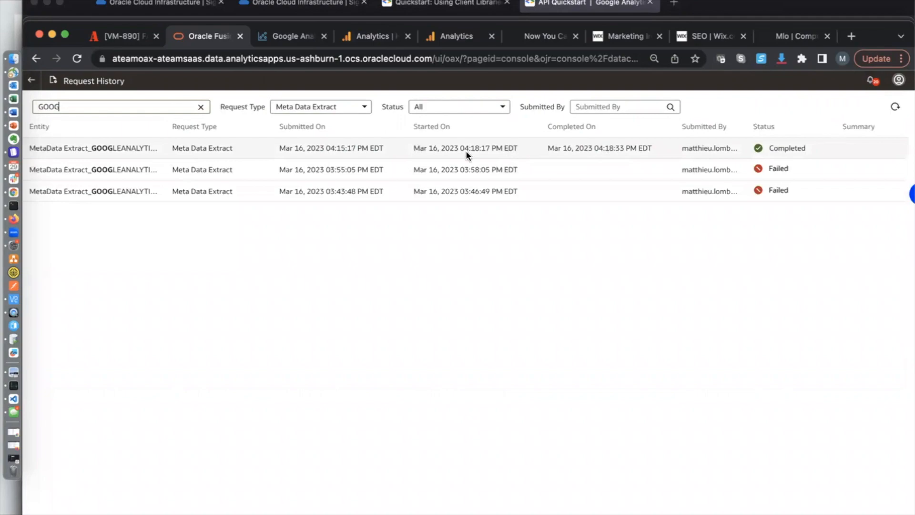
left_click_drag(767, 145, 802, 148)
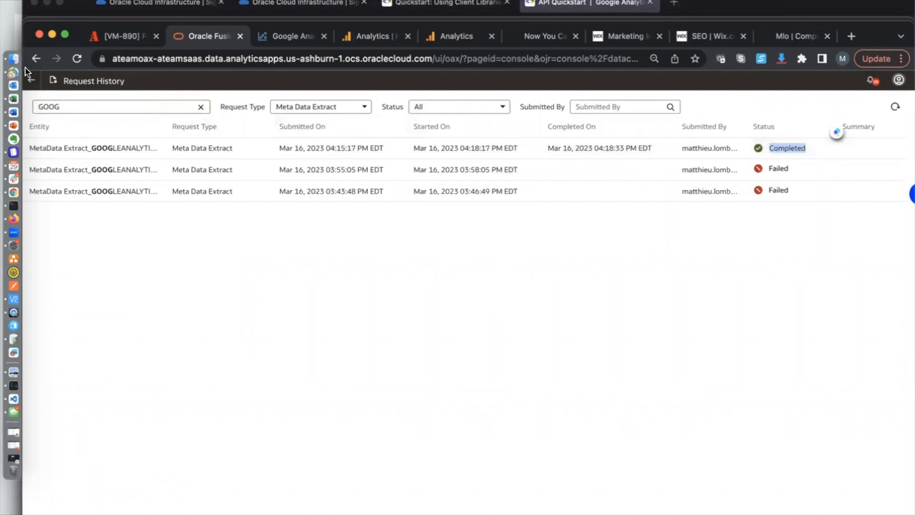
From Data Configuration, go to Data Augmentation and open the GA_MLO_ORCL augmentation for editing
left_click(31, 80)
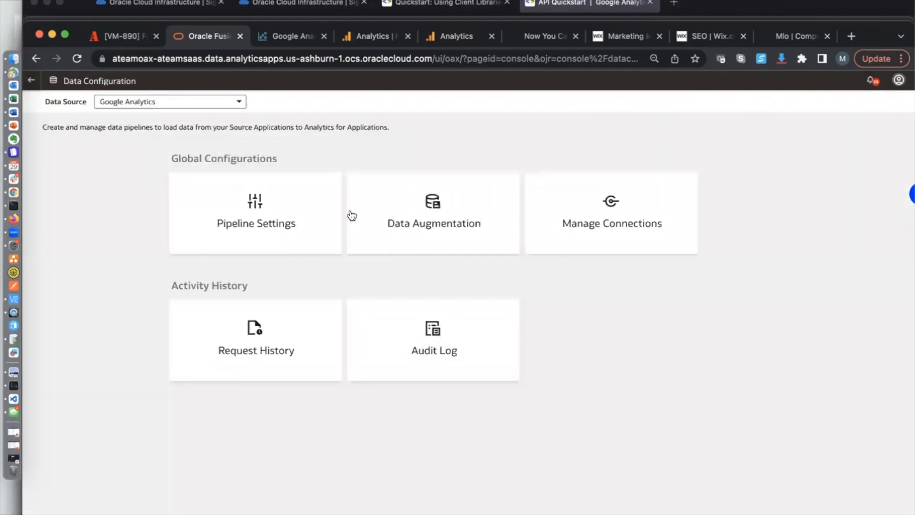
left_click(433, 214)
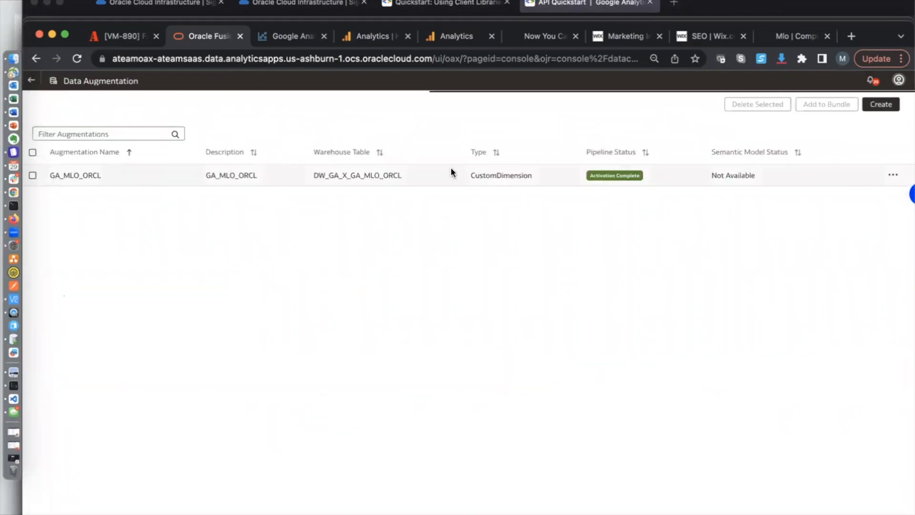
left_click(891, 178)
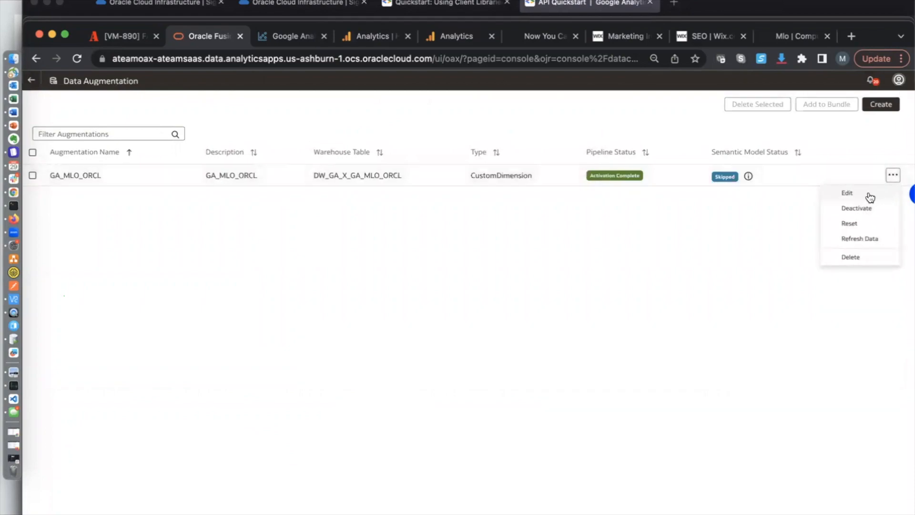
left_click(869, 195)
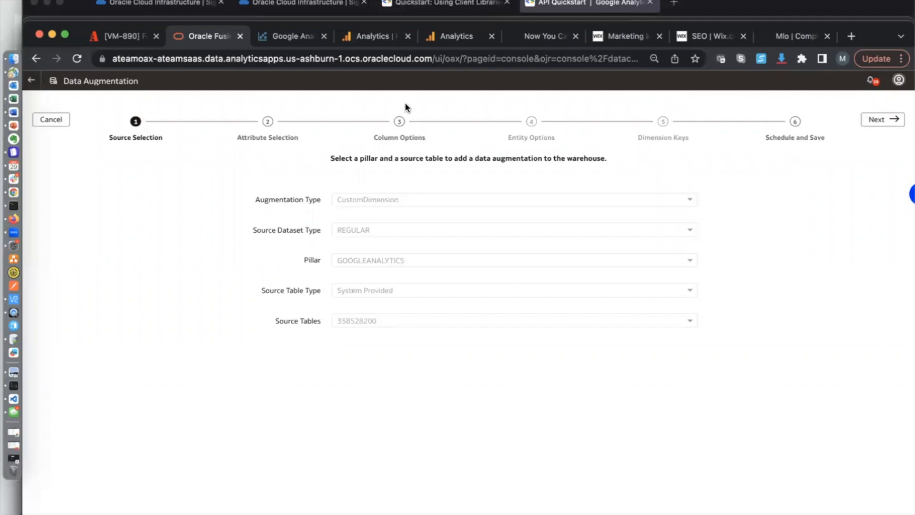
Switch to Google Analytics and view the MLO-ORCL property's Data Streams to check its property ID against the augmentation's source table
left_click(367, 39)
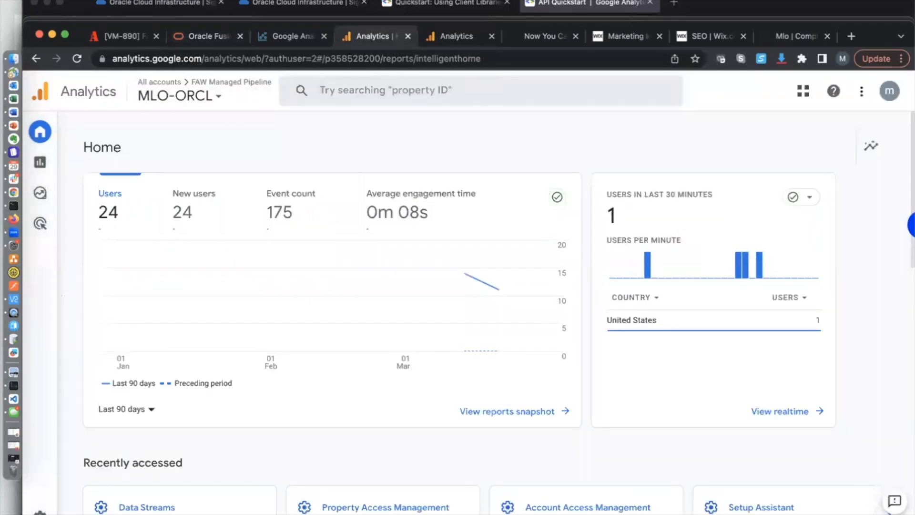
mouse_move(40, 192)
left_click(74, 507)
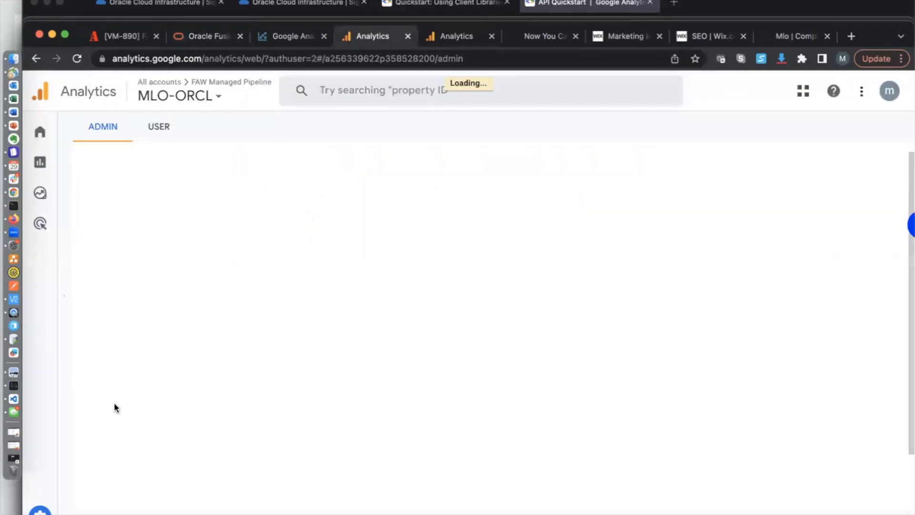
left_click(441, 307)
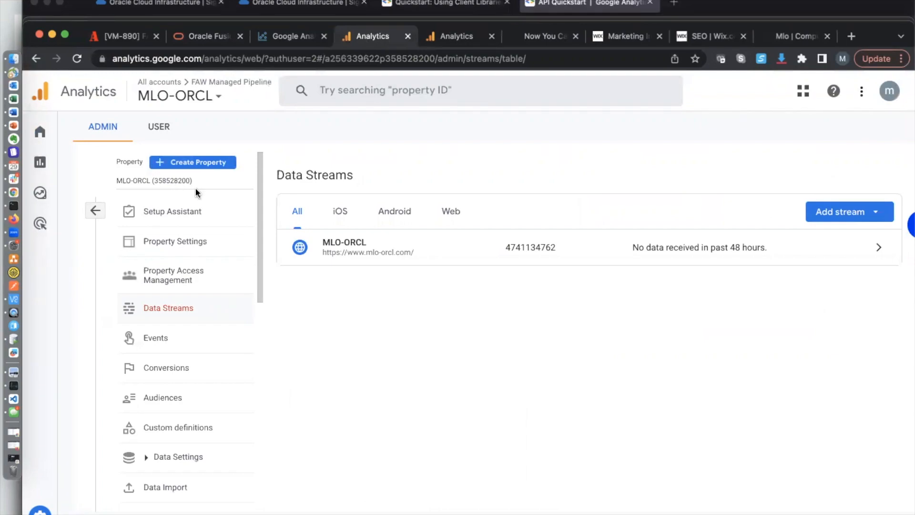
Return to the augmentation in Fusion Analytics Warehouse, proceed to Attribute Selection and dismiss the unsupported attributes notice
left_click(209, 38)
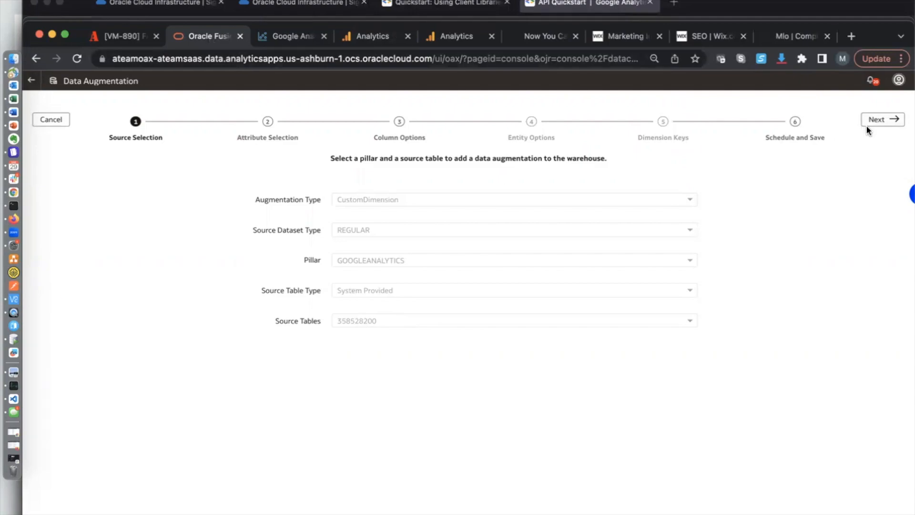
left_click(881, 119)
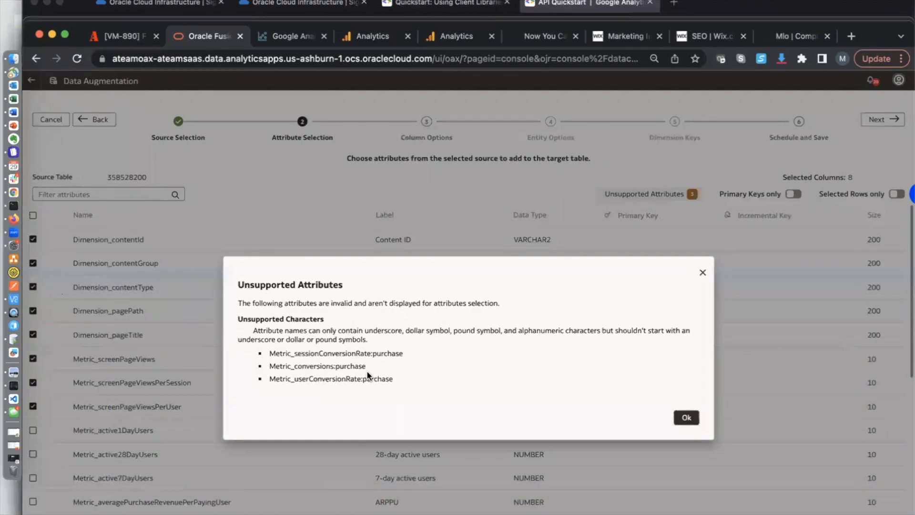
left_click(686, 417)
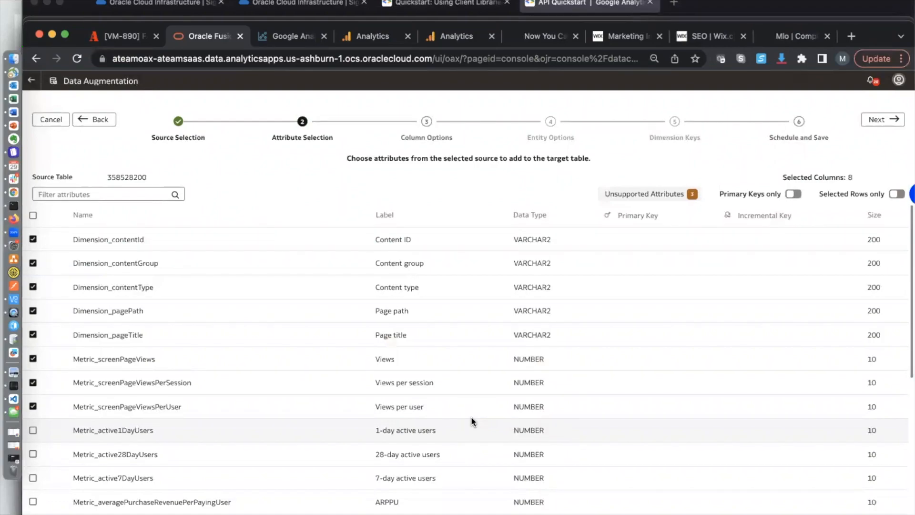
Switch to the PowerPoint presentation, advance to the References slide and open the Oracle documentation link on managing data connections
key("super+Tab")
key("super+Tab")
key("super+Tab")
key("super+Tab")
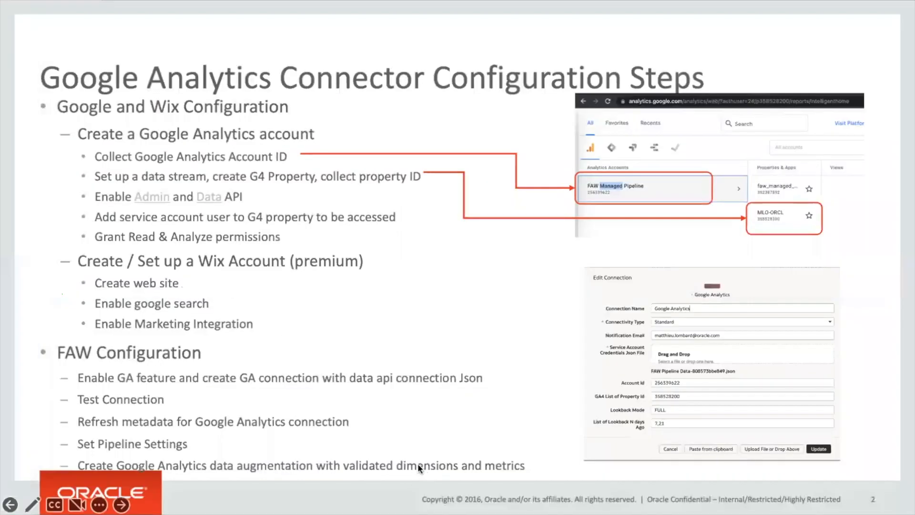
key("Right")
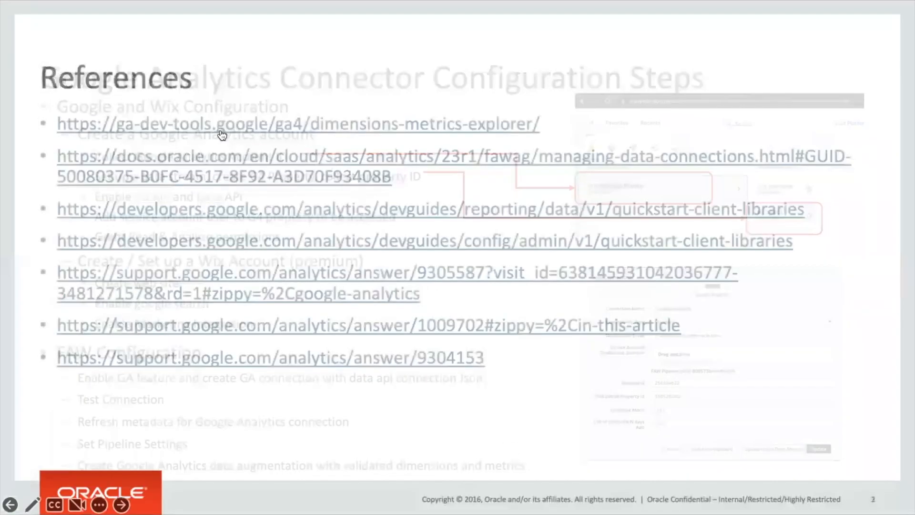
left_click(488, 128)
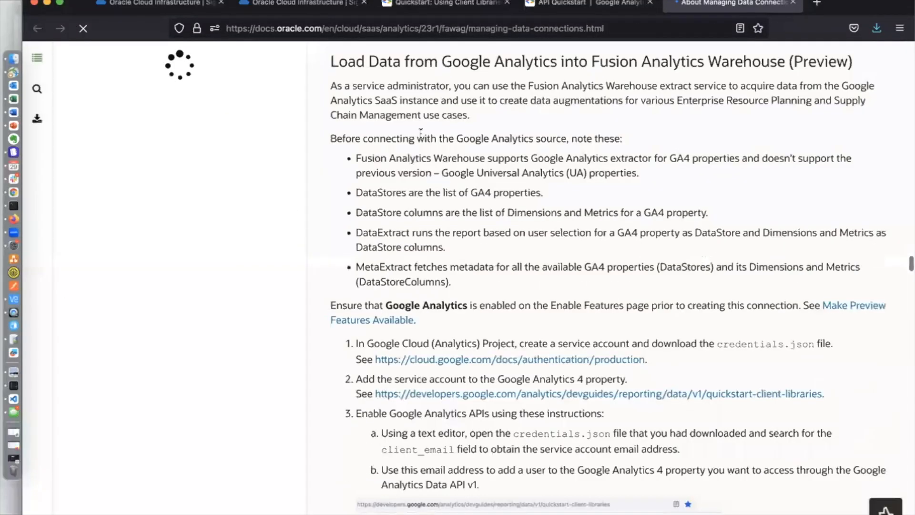
Return to the References slide and open the GA4 Dimensions & Metrics Explorer link in Firefox
key("super+Tab")
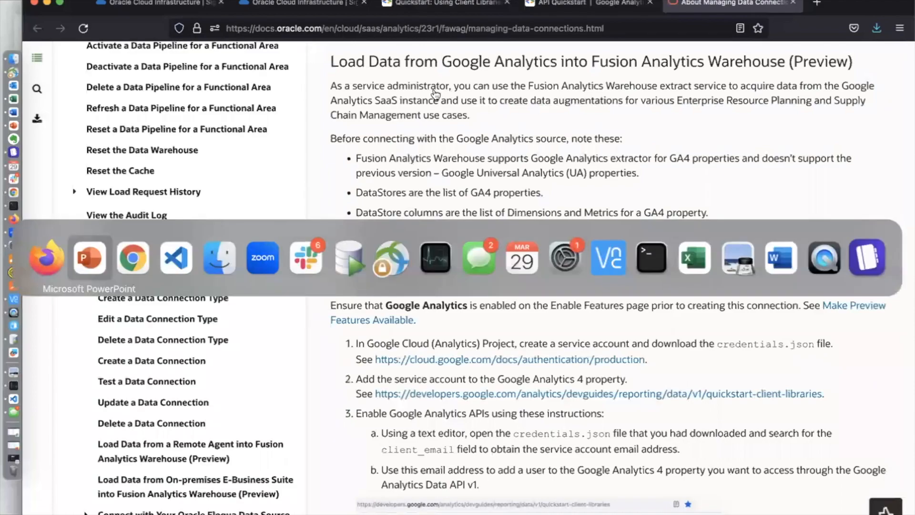
key("super+Tab")
key("super+Tab")
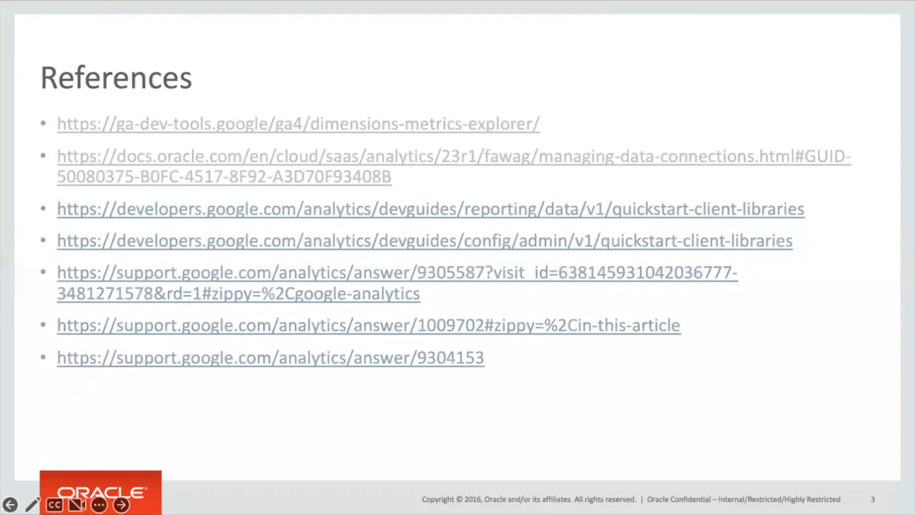
key("super+Tab")
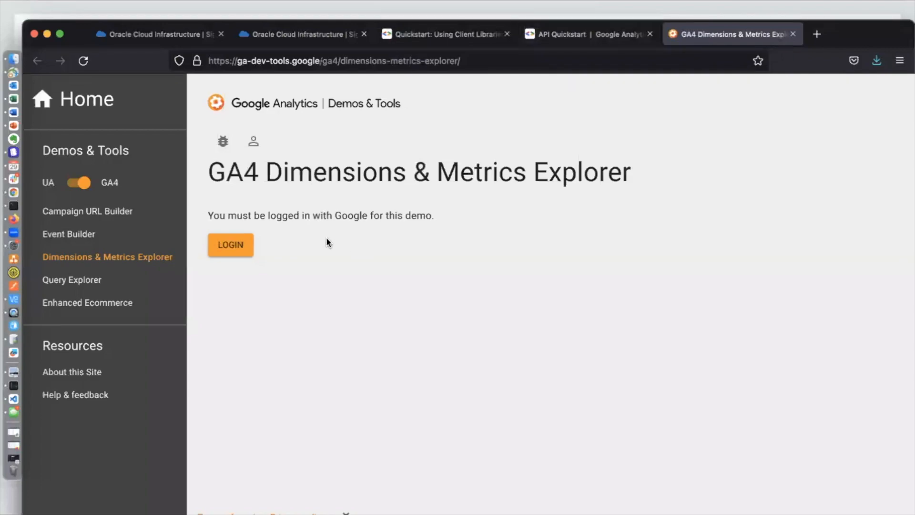
Copy the GA4 Dimensions & Metrics Explorer address from Firefox and load it in a new Chrome tab
left_click(504, 62)
key("super+c")
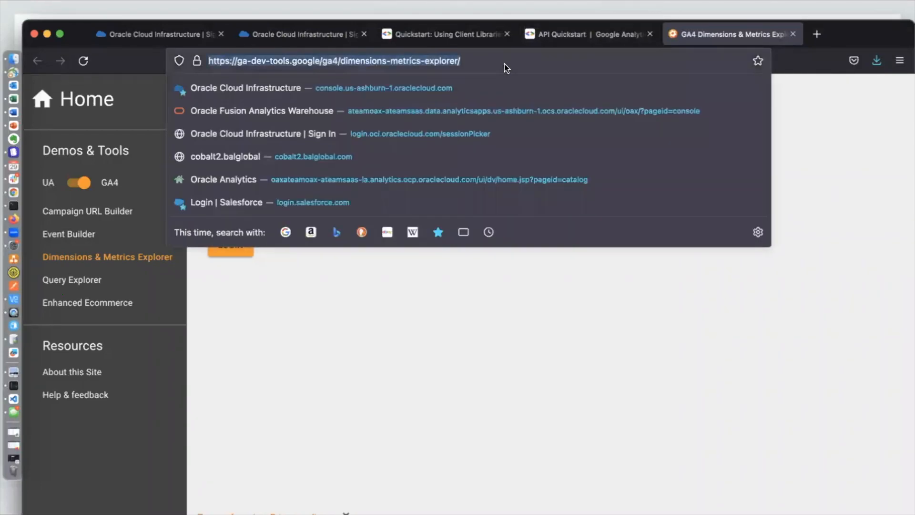
key("super+Tab")
key("super+Tab")
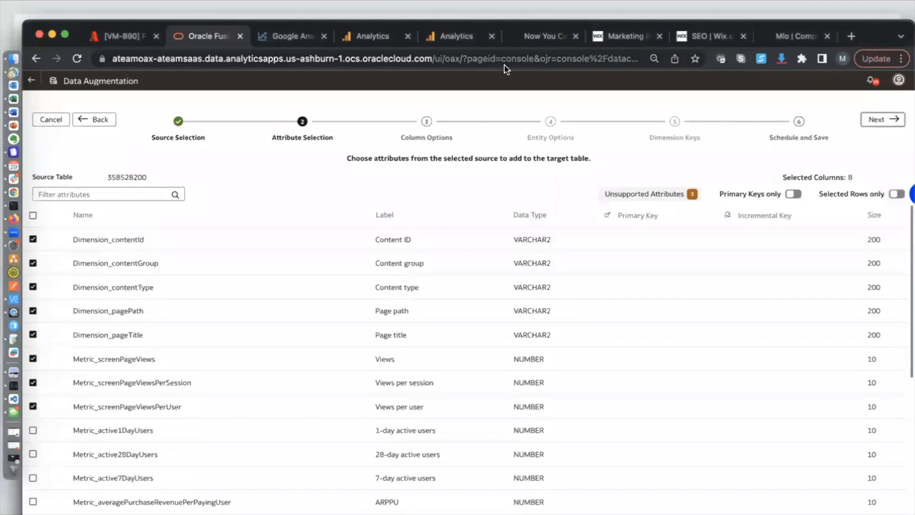
key("super+t")
key("super+v")
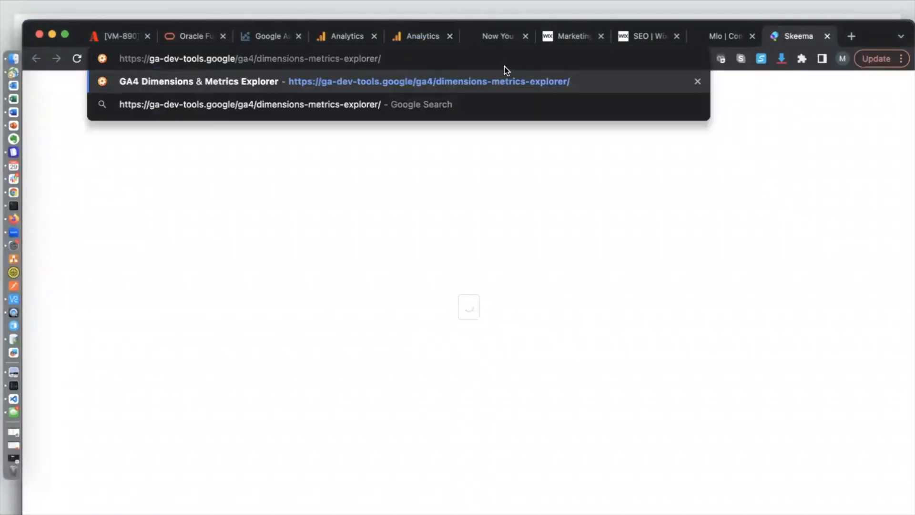
key("Return")
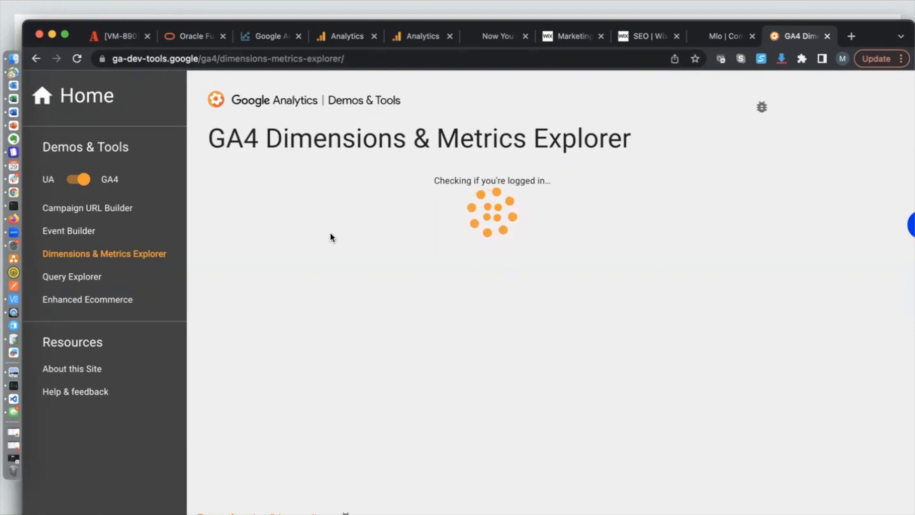
Review the augmentation's selected attributes, then return to the explorer for the MLO-ORCL property and go to its dimension and metric search
left_click(186, 36)
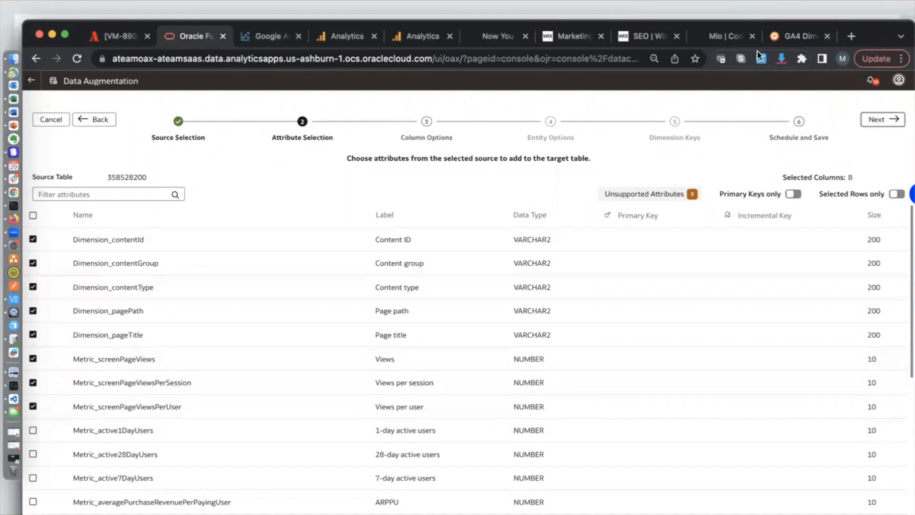
left_click(785, 37)
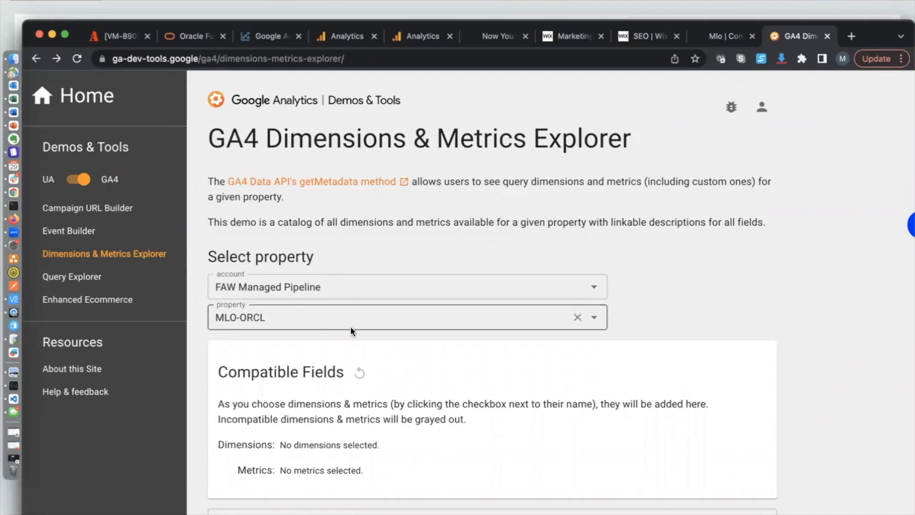
scroll(351, 329, "down", 6)
left_click(359, 248)
Recheck the names of the dimensions selected in the augmentation's Attribute Selection
key("super+Tab")
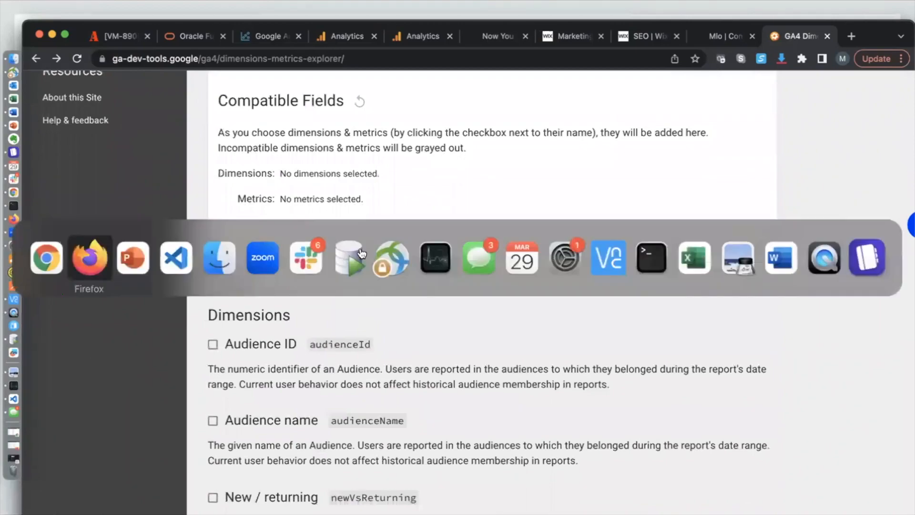
key("super+Tab")
left_click(192, 36)
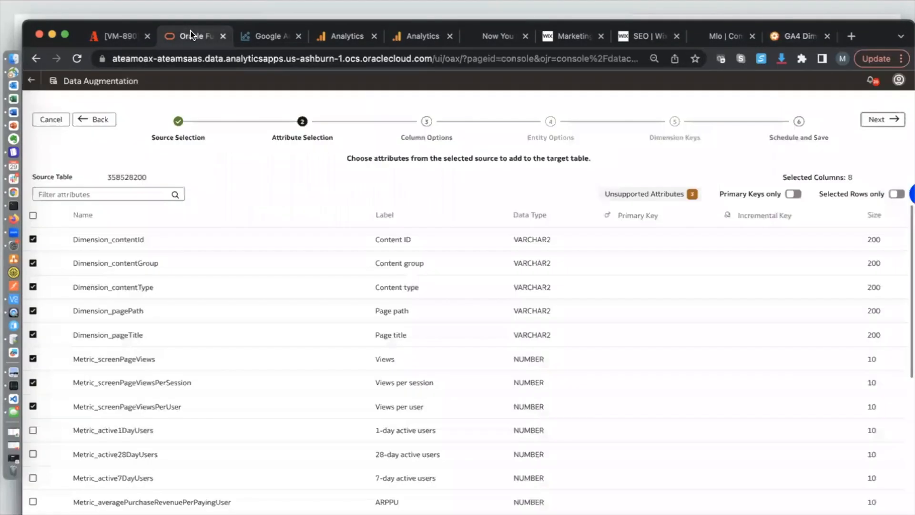
key("super+Tab")
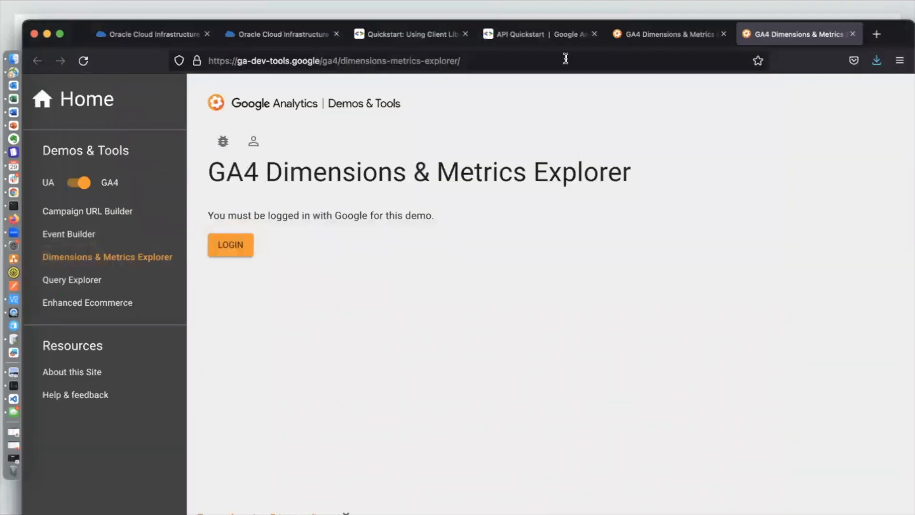
key("super+Tab")
Search the GA4 Dimensions & Metrics Explorer for "content" and select the Content group dimension
left_click(795, 36)
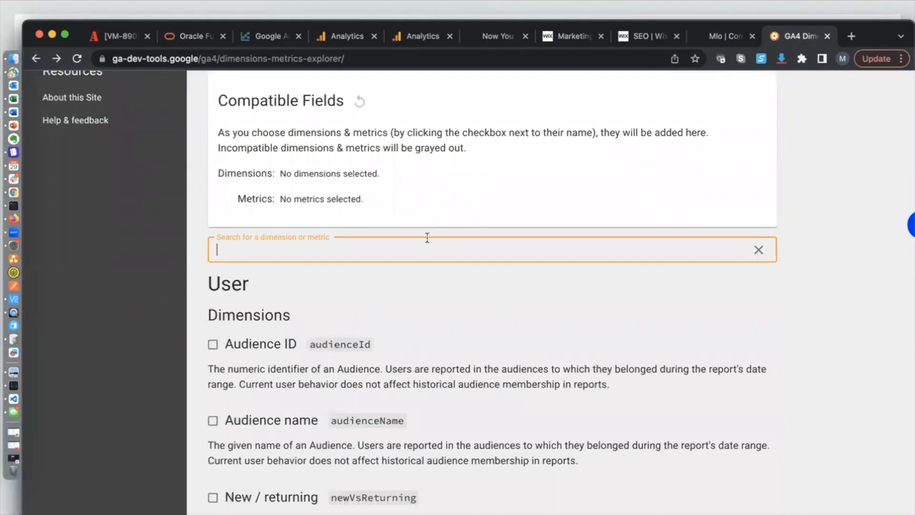
type("content")
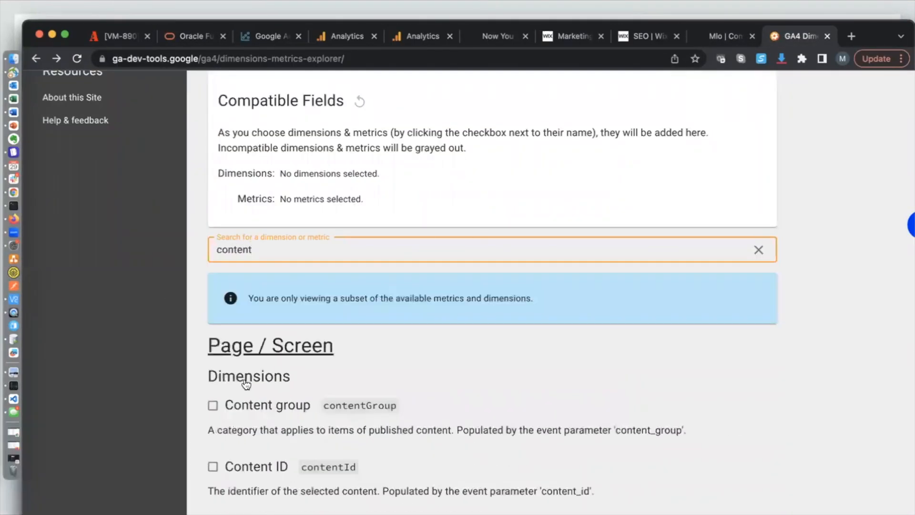
scroll(250, 389, "down", 2)
left_click(212, 344)
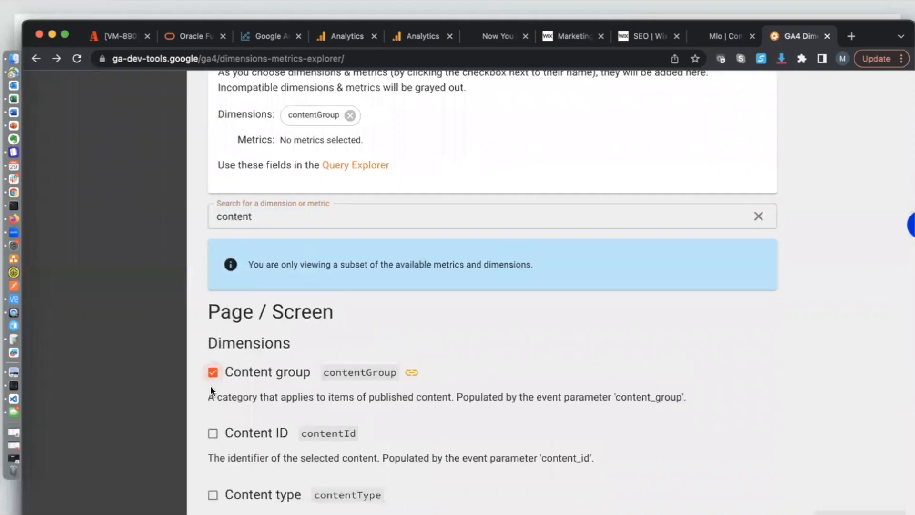
Add the Content ID and Content type dimensions to the selection, and compare the choices with the augmentation's selected attributes
left_click(213, 439)
left_click(212, 496)
scroll(288, 411, "down", 3)
scroll(296, 396, "up", 2)
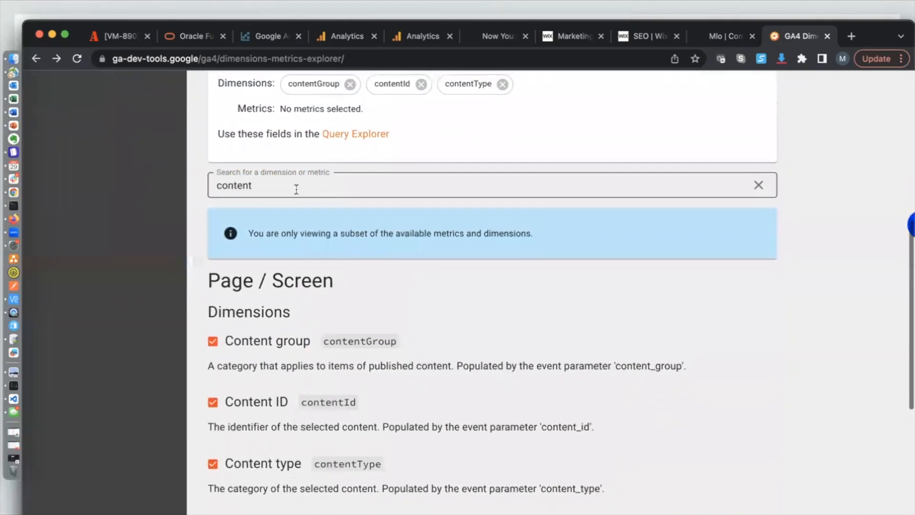
left_click(191, 37)
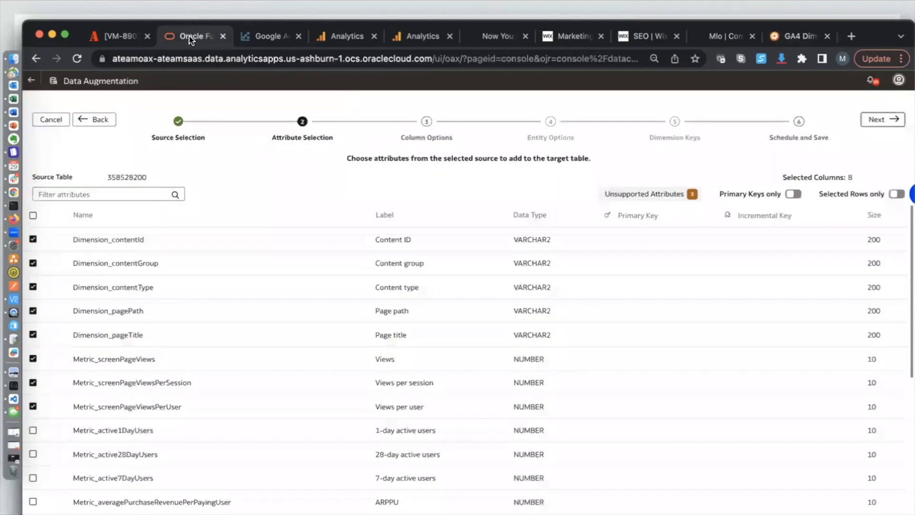
left_click(791, 38)
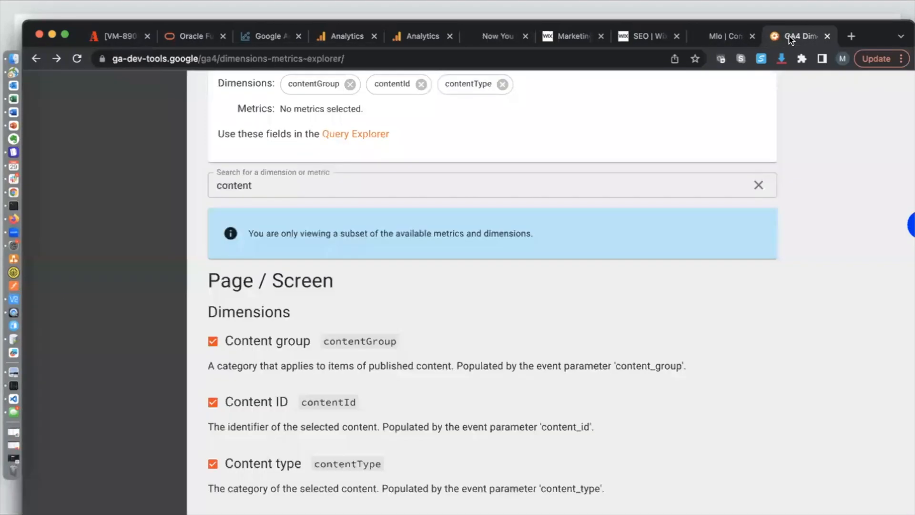
Search the explorer for "page" and select the Page path dimension
scroll(334, 165, "up", 1)
double_click(278, 195)
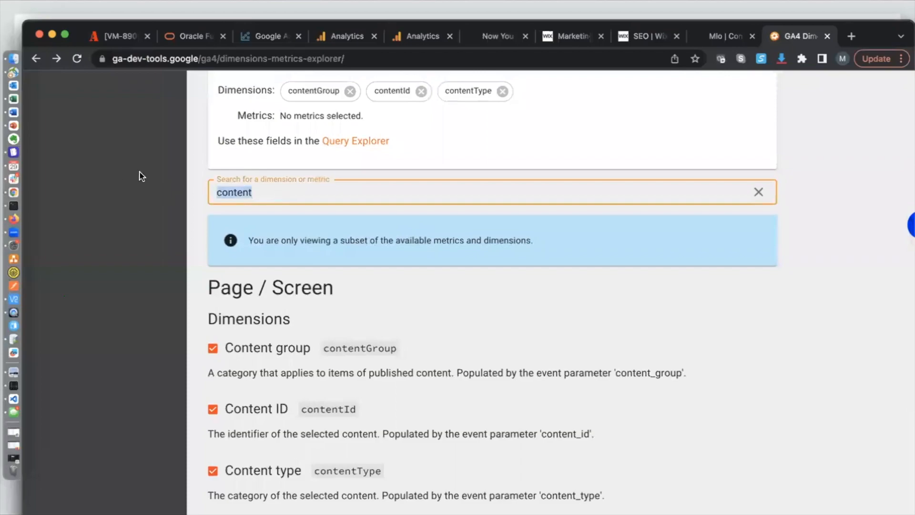
type("page")
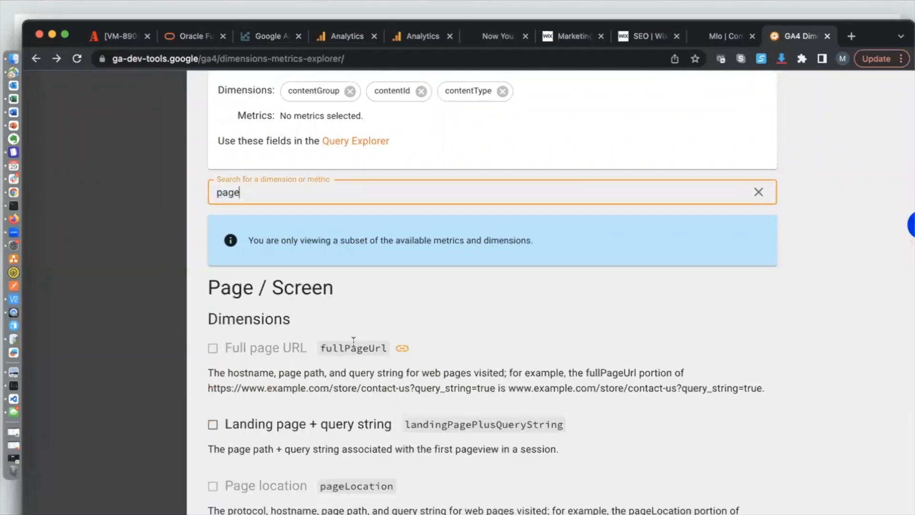
scroll(352, 339, "down", 2)
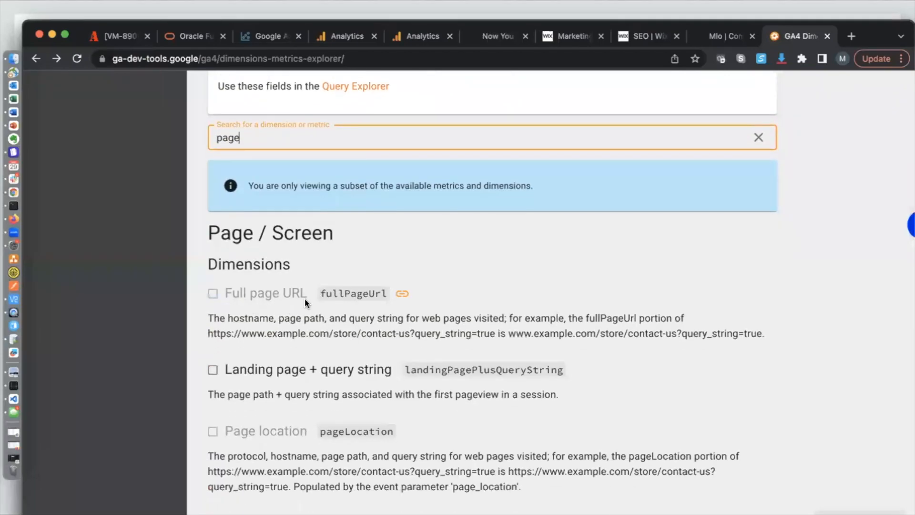
scroll(270, 307, "down", 1)
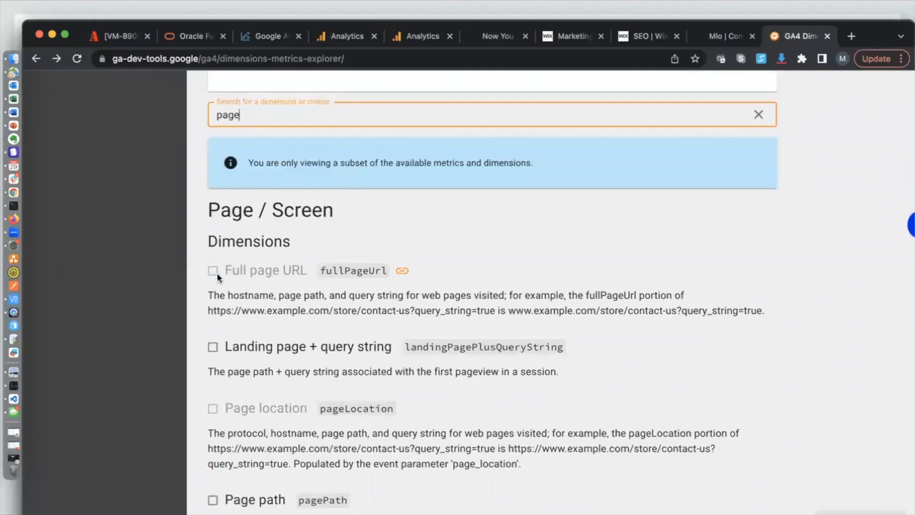
scroll(235, 269, "down", 2)
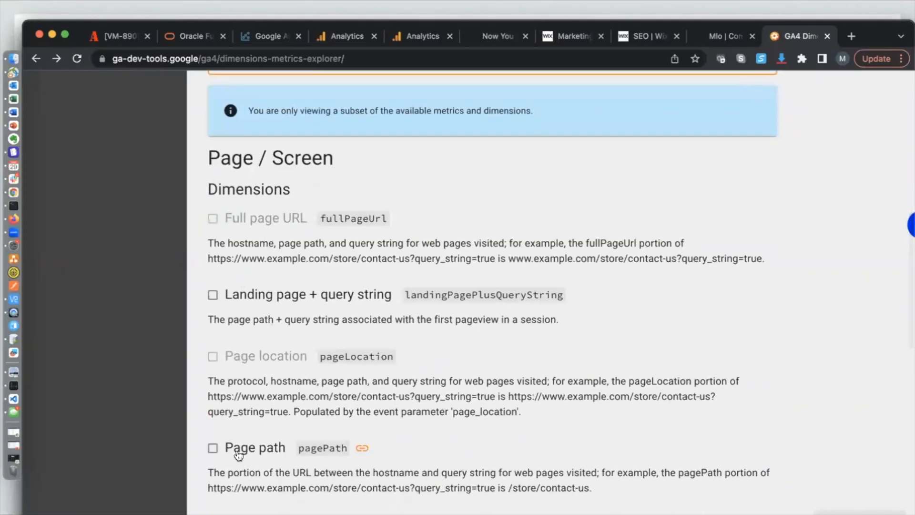
scroll(214, 429, "down", 2)
left_click(212, 397)
scroll(282, 419, "down", 6)
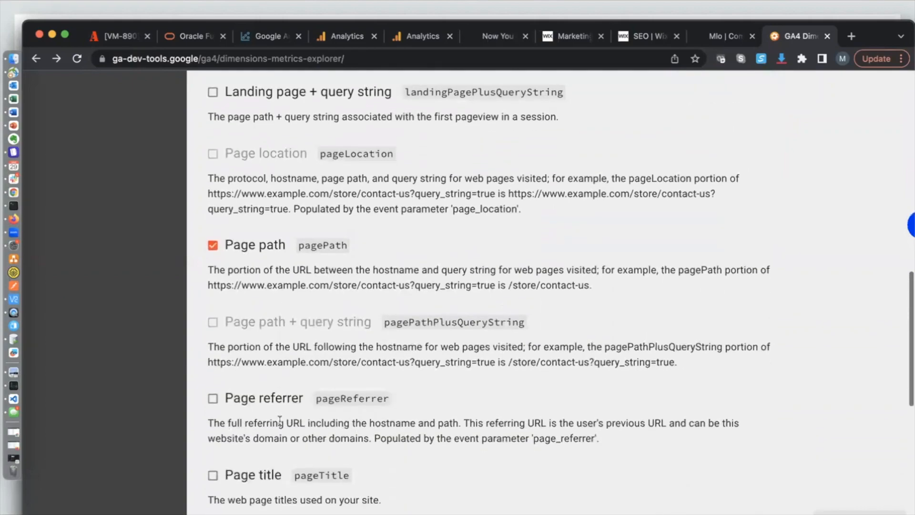
scroll(224, 426, "down", 2)
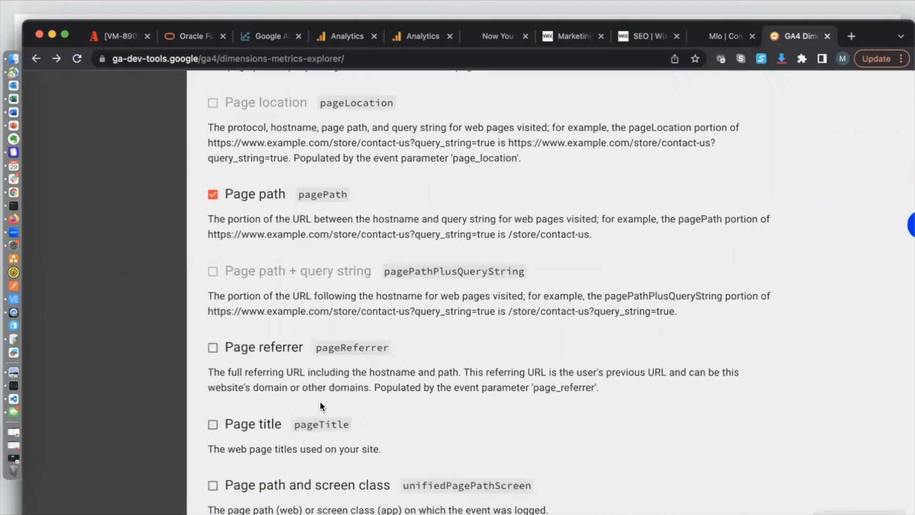
Recheck the page dimensions in the augmentation's Attribute Selection, then select the Page title dimension in the explorer
left_click(183, 37)
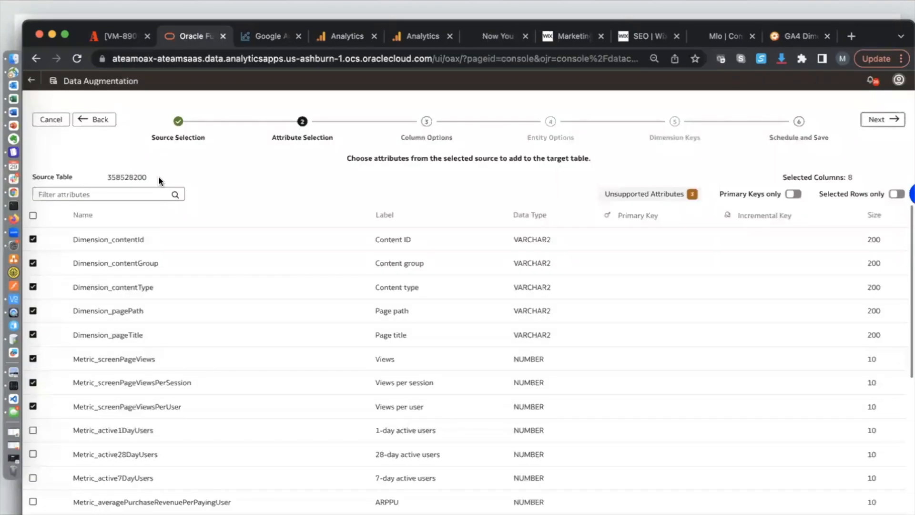
left_click(783, 37)
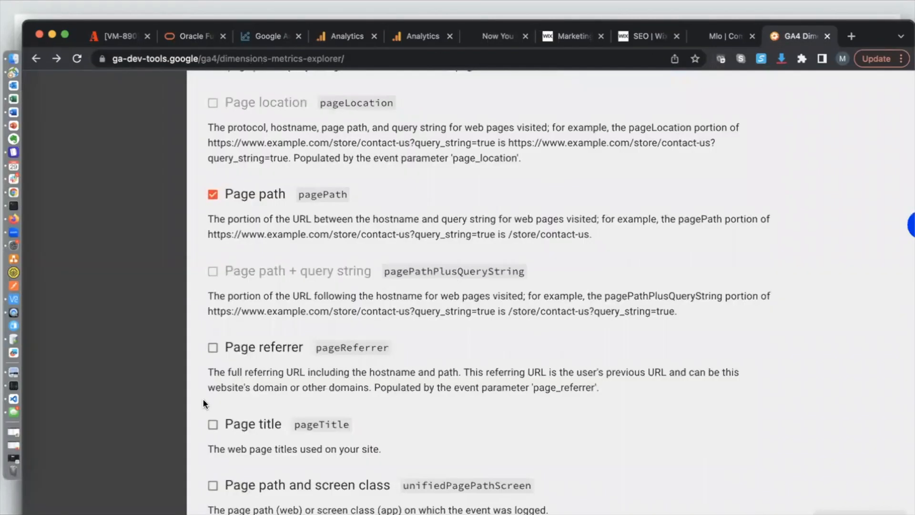
left_click(213, 423)
scroll(564, 391, "down", 1)
Select the Views, Views per session and Views per user metrics in the explorer
scroll(562, 387, "down", 8)
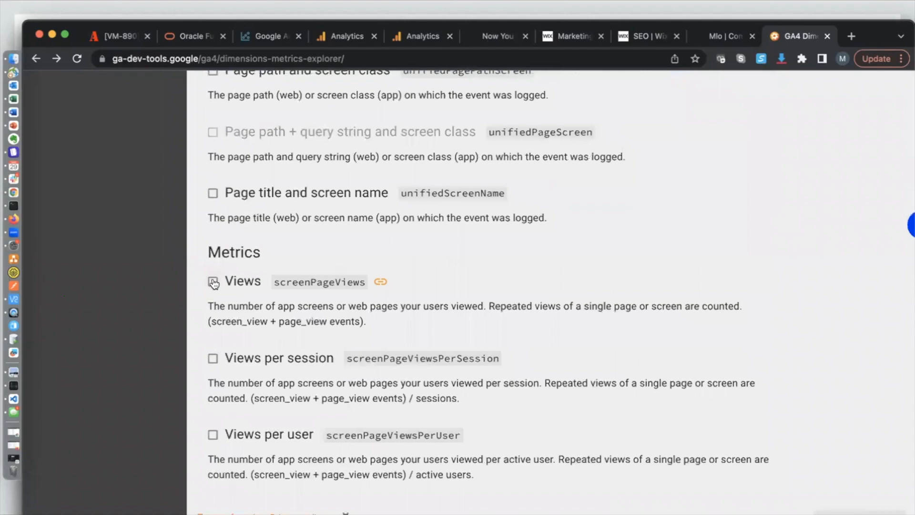
left_click(213, 282)
left_click(213, 359)
left_click(213, 437)
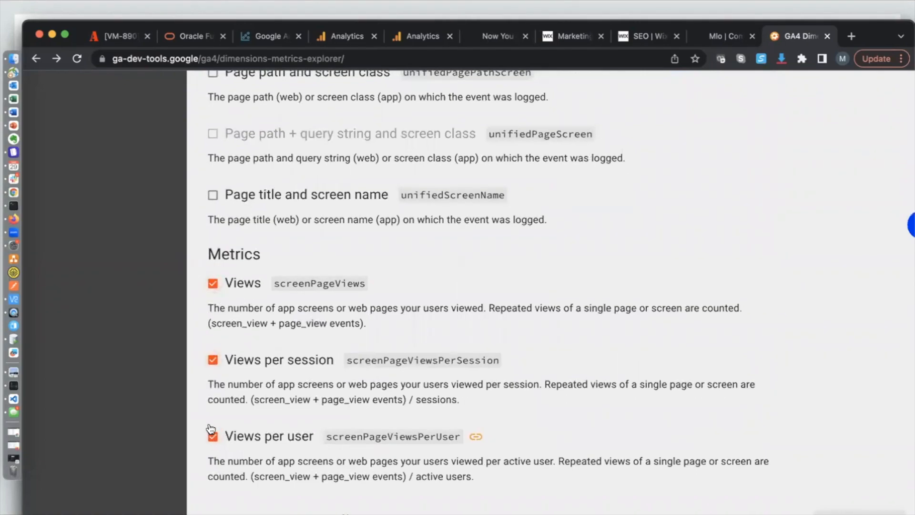
Return to the data augmentation and advance through Column Options to Schedule and Save
left_click(194, 38)
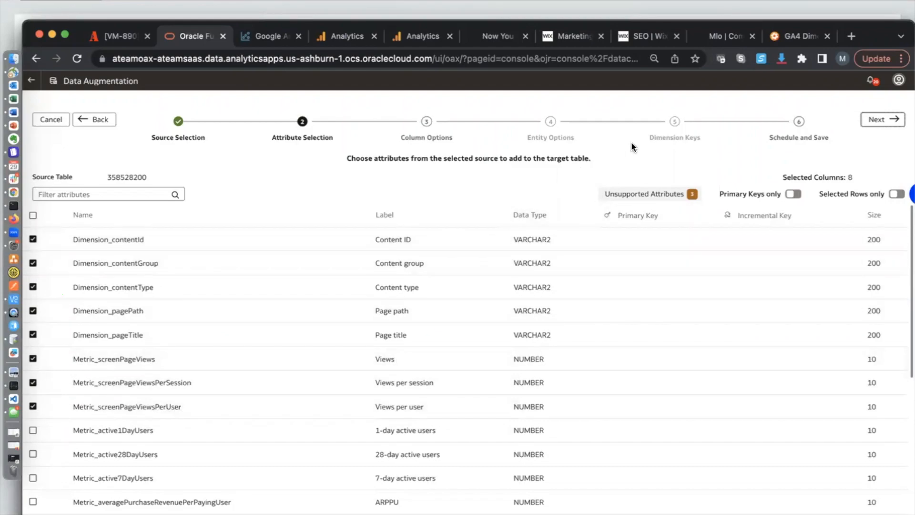
left_click(878, 120)
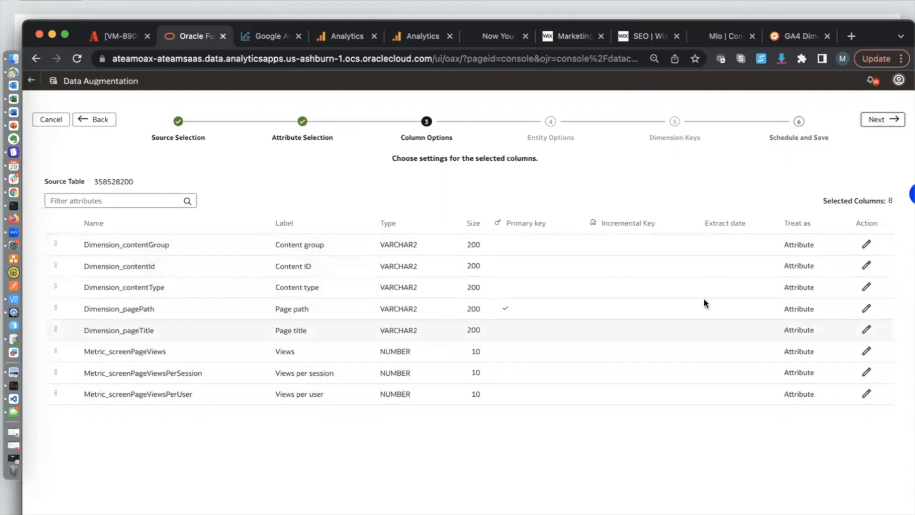
left_click(899, 118)
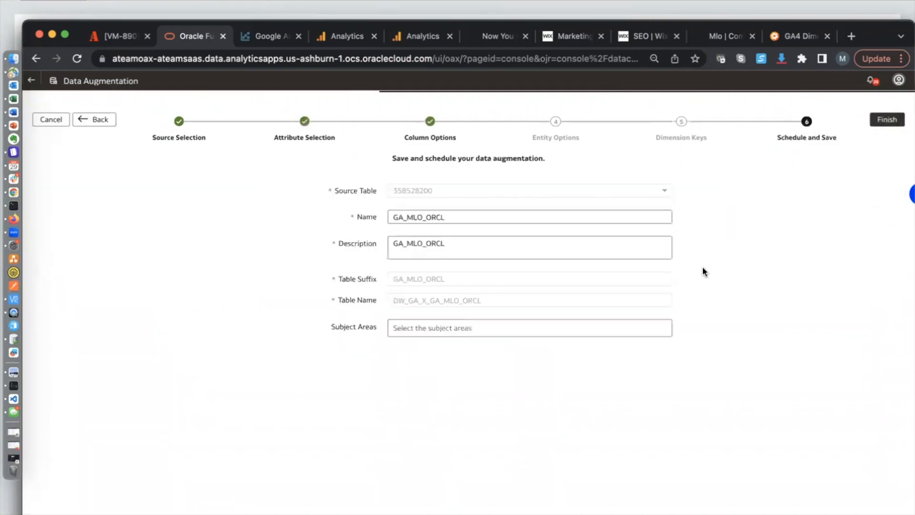
Review the augmentation's name field and the available subject areas, then cancel the augmentation edit
left_click(412, 215)
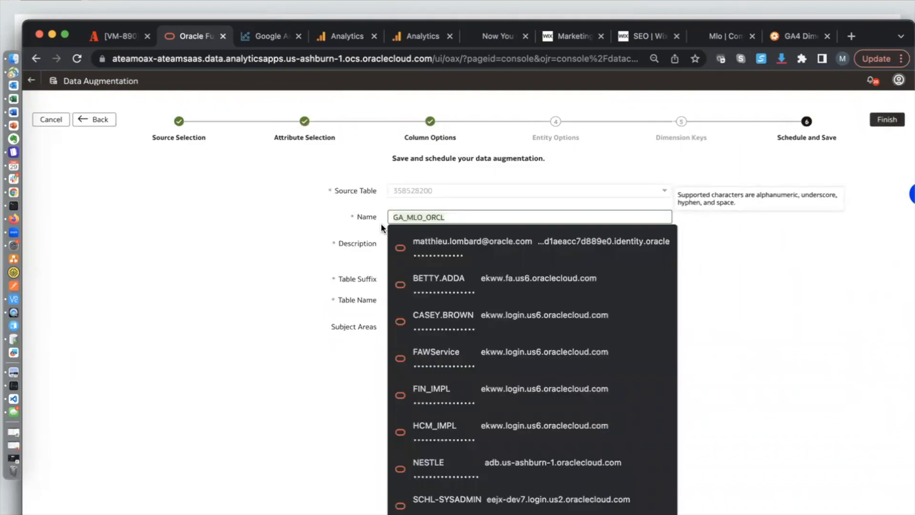
left_click(328, 236)
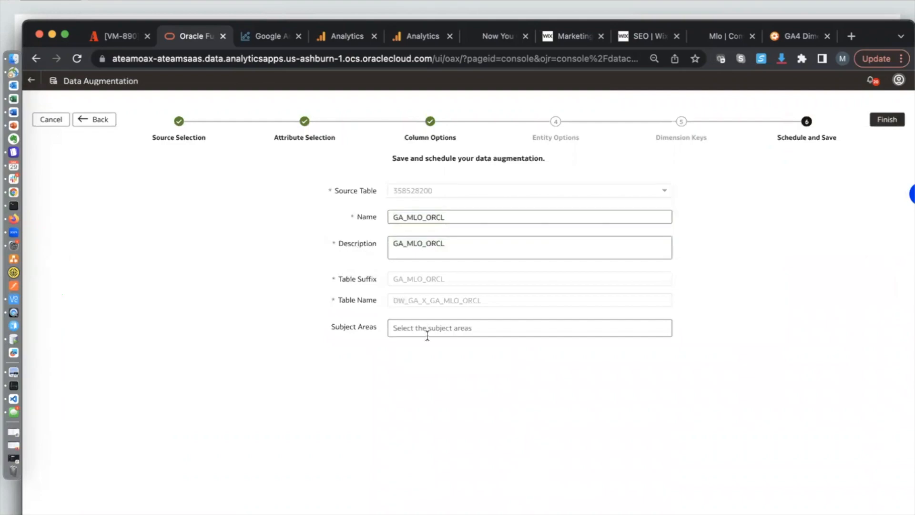
left_click(456, 327)
scroll(565, 152, "down", 15)
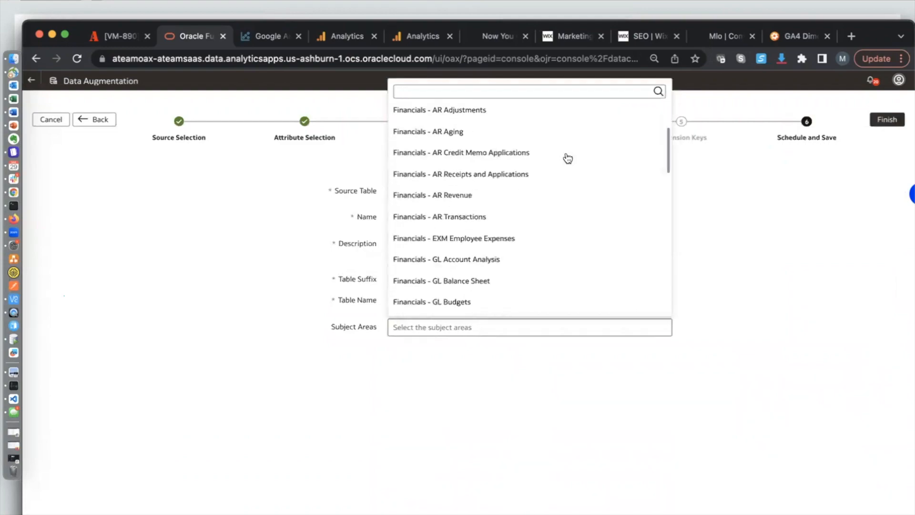
scroll(567, 155, "up", 15)
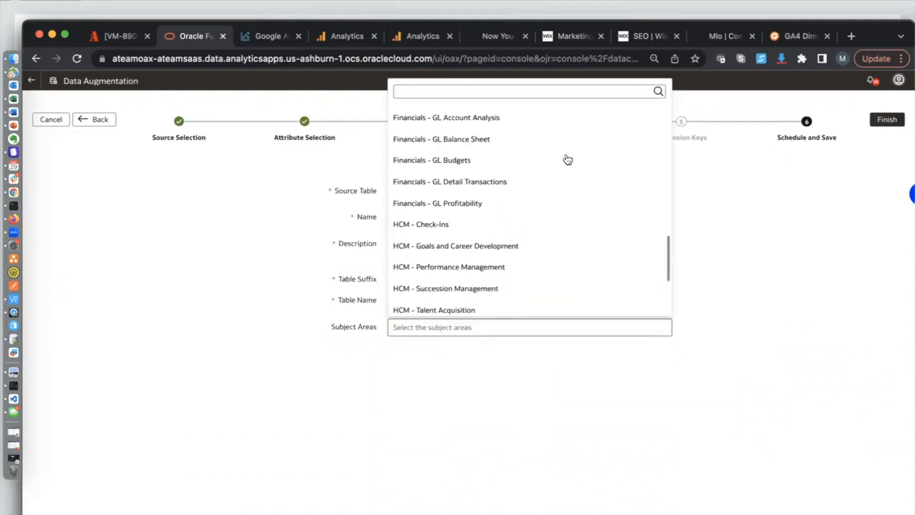
left_click(306, 292)
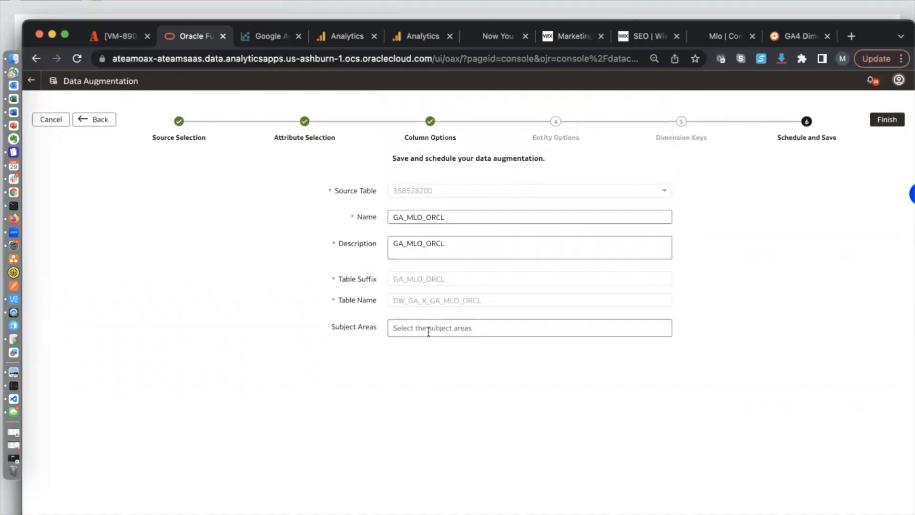
left_click(53, 120)
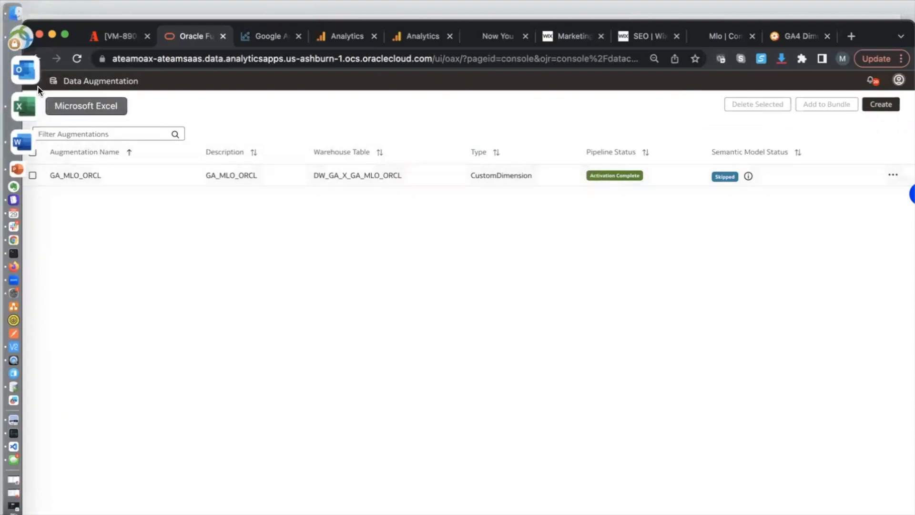
Open Request History, filter it to Full Load (Adhoc) requests for entities matching "MLO", and check the completion date and entity name of the latest load
left_click(31, 80)
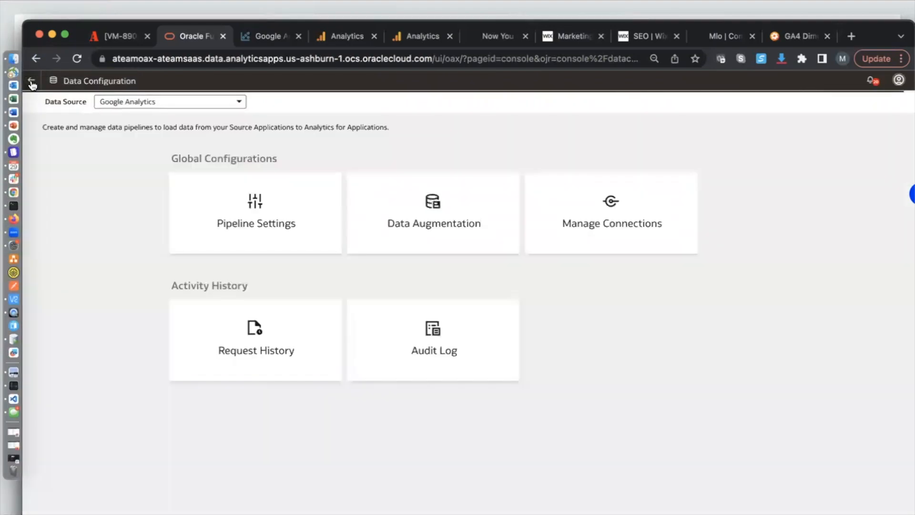
left_click(275, 329)
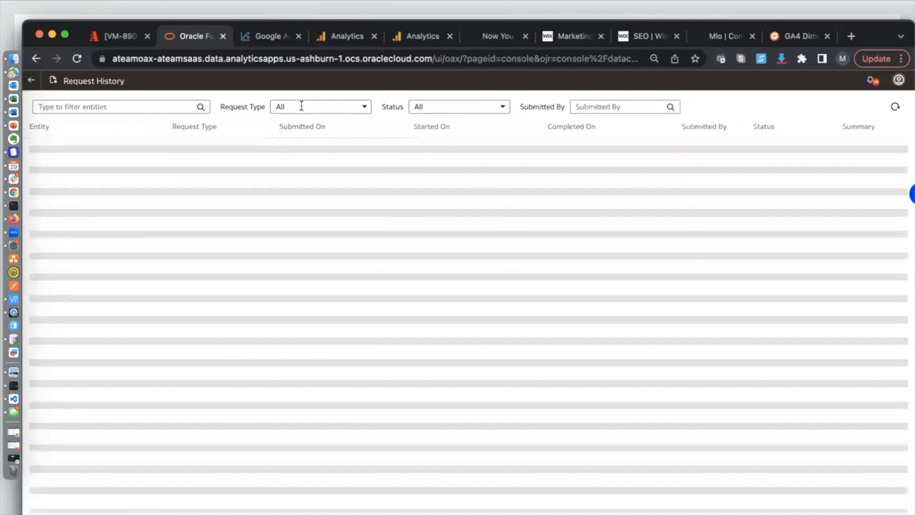
left_click(303, 106)
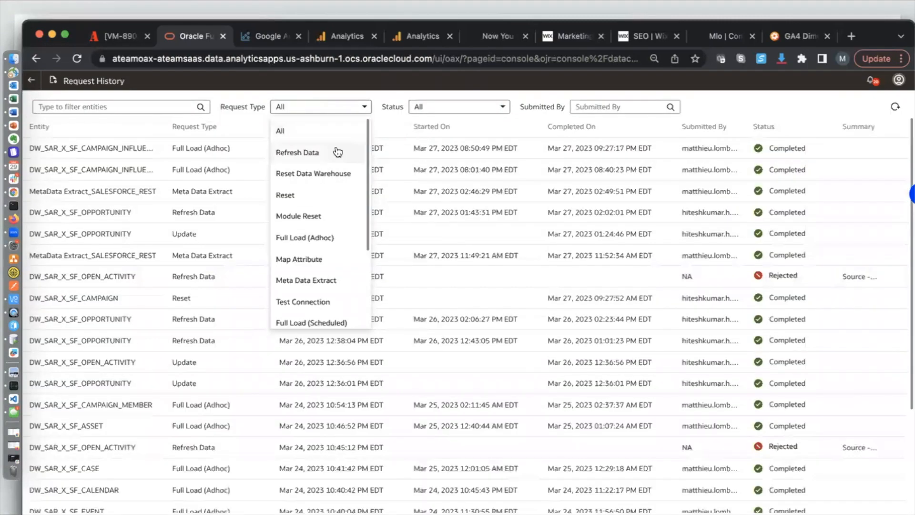
left_click(321, 237)
left_click(125, 106)
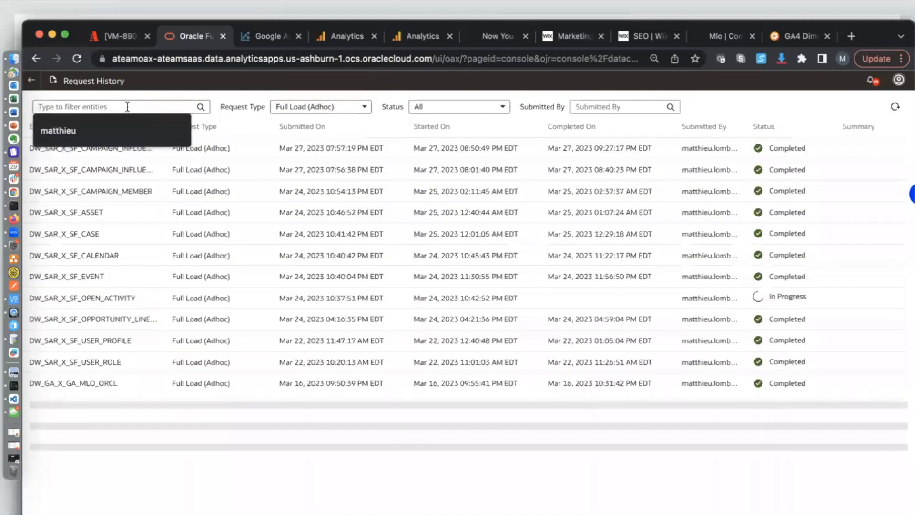
type("MLO")
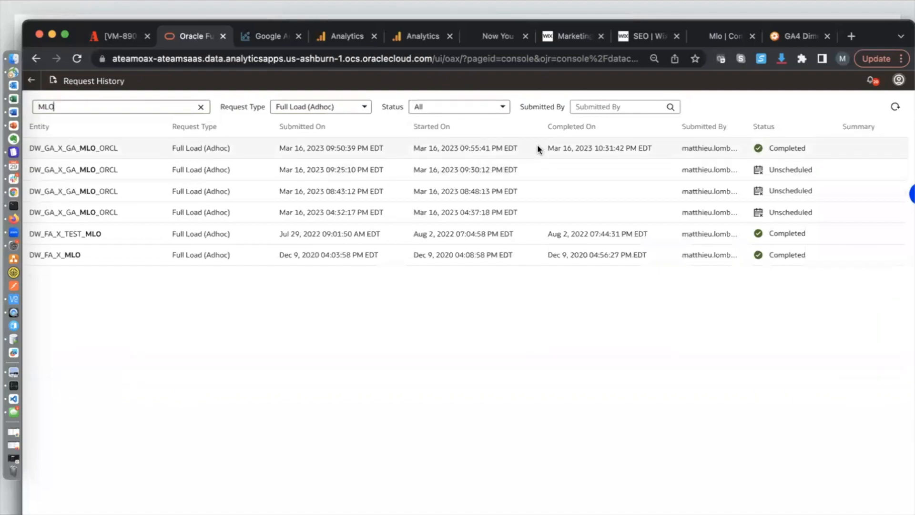
left_click_drag(547, 148, 644, 147)
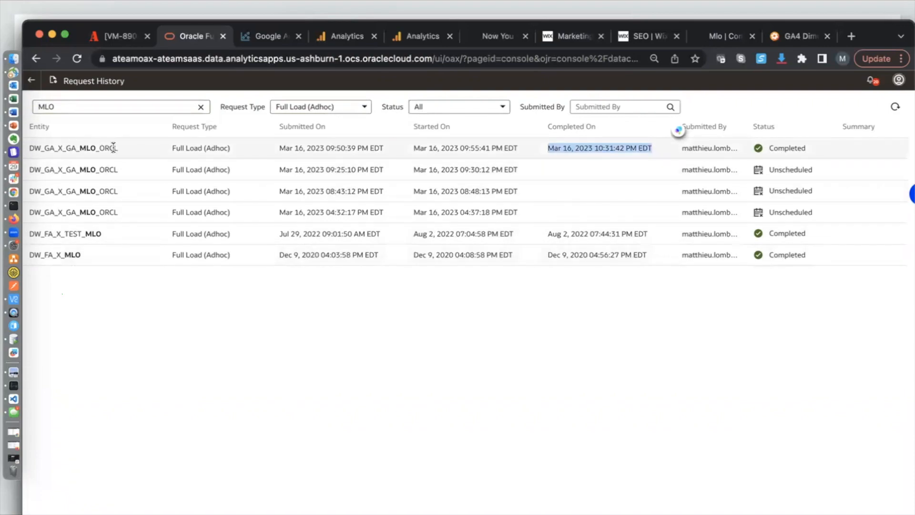
left_click_drag(119, 148, 43, 149)
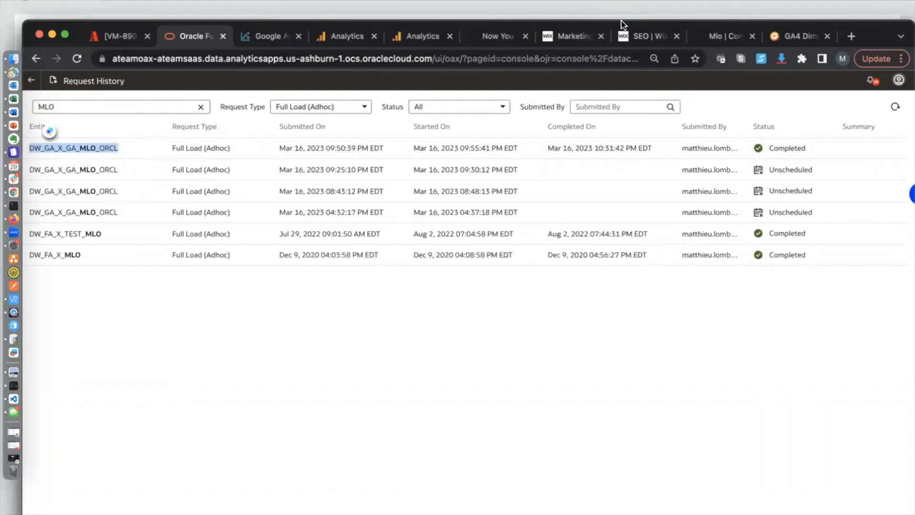
Switch to Oracle SQL Developer and inspect the column description and query result rows of the DW_GA_X_GA_MLO_ORCL table
key("super+Tab")
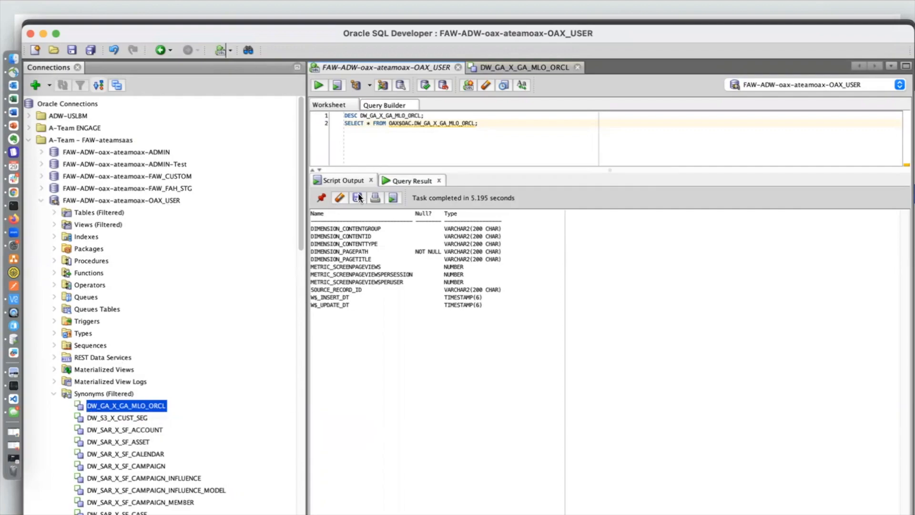
left_click_drag(484, 305, 303, 212)
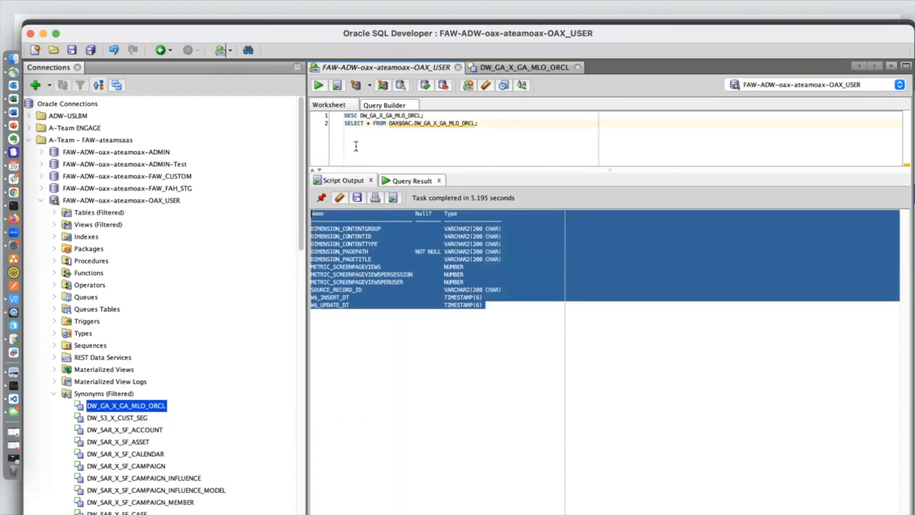
left_click(371, 251)
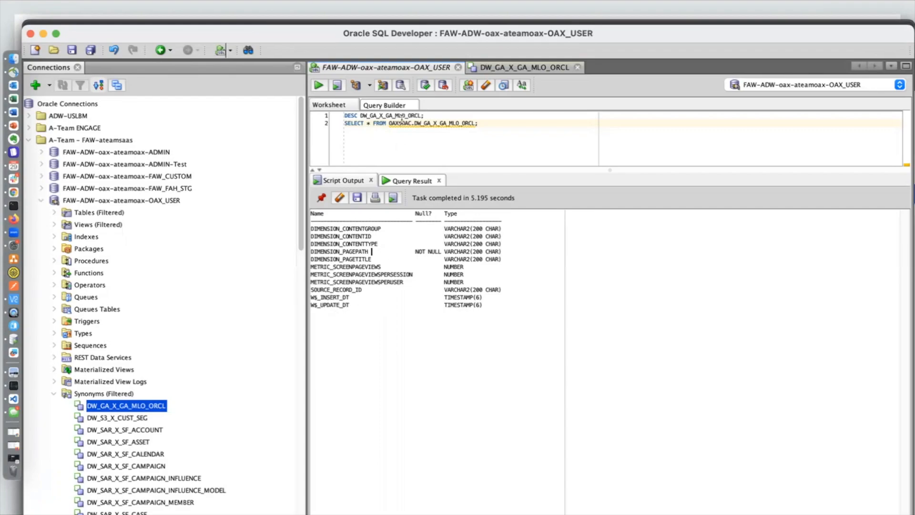
left_click(393, 182)
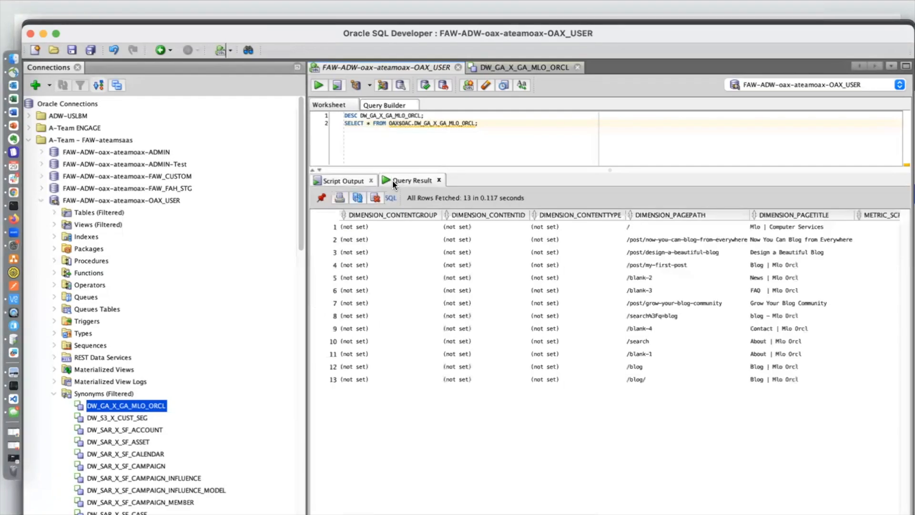
scroll(631, 316, "right", 10)
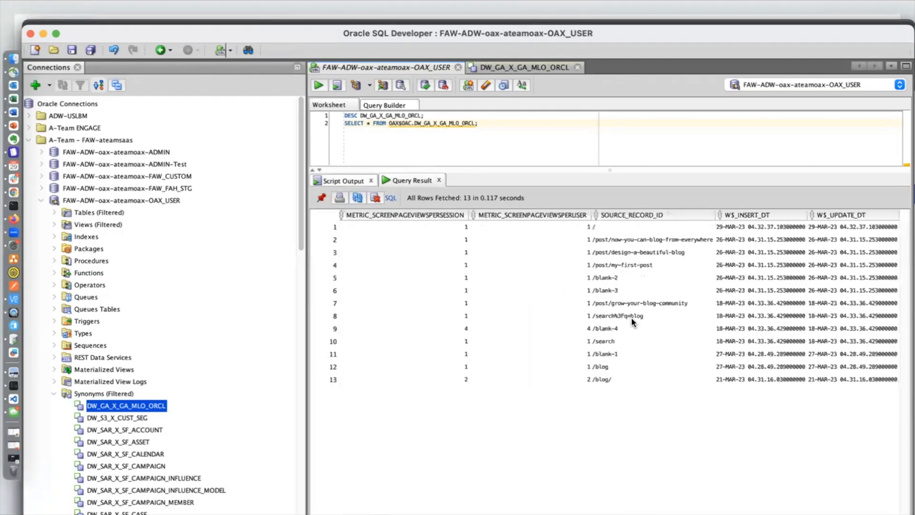
Review the page title and metric columns of the query result, then switch to Oracle Analytics and inspect the DW_GA_X_GA_MLO_ORCL dataset's data elements
scroll(620, 246, "left", 5)
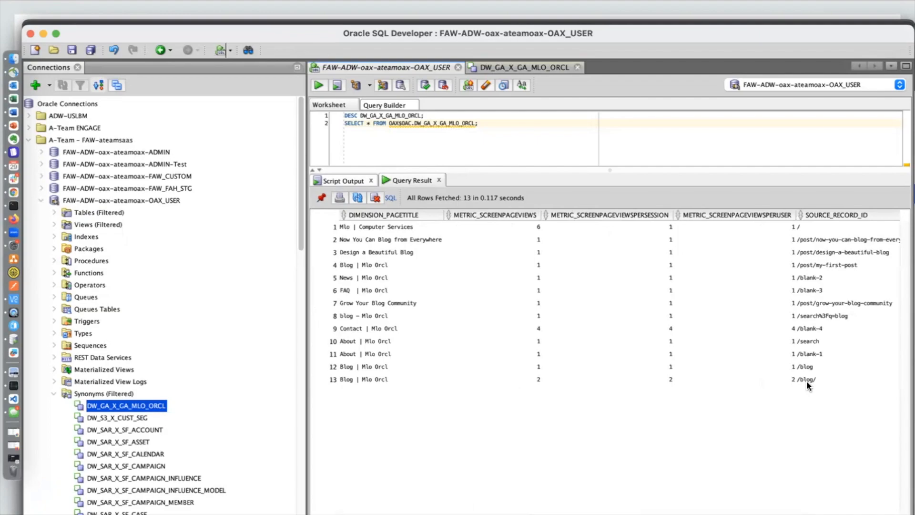
key("super+Tab")
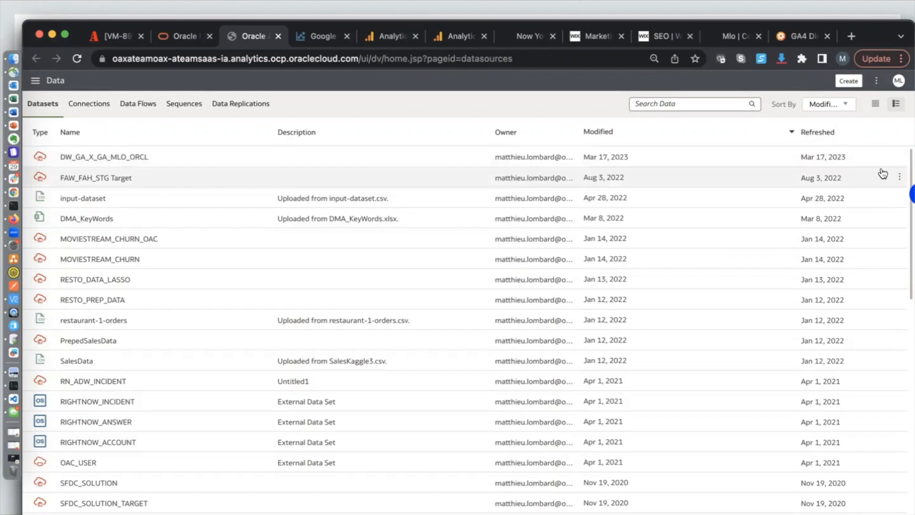
left_click(900, 160)
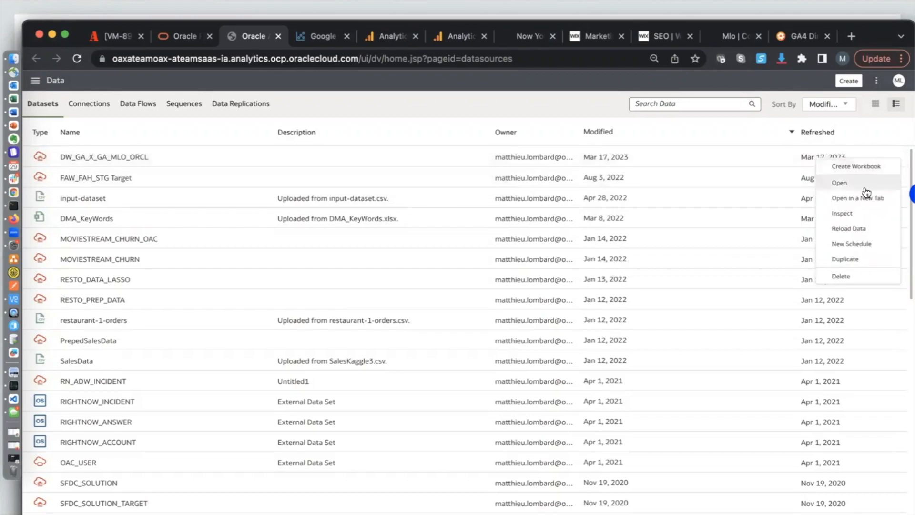
left_click(859, 216)
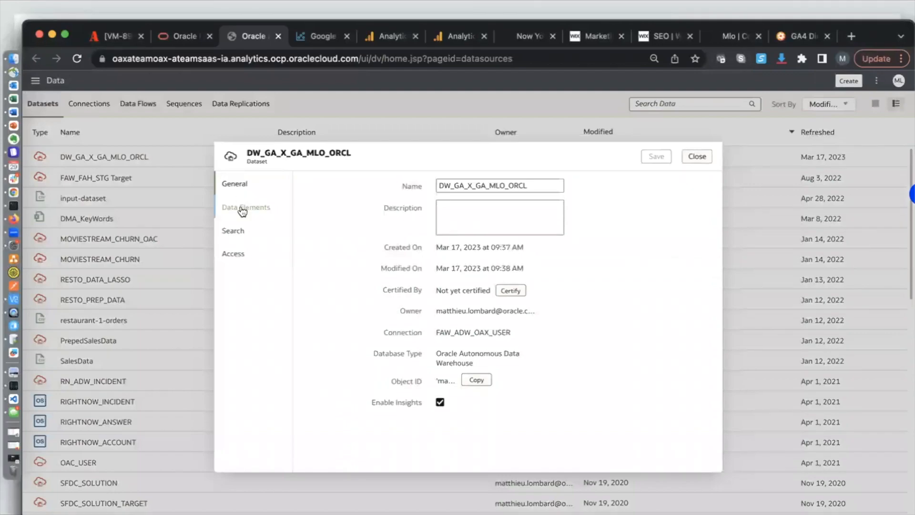
left_click(244, 207)
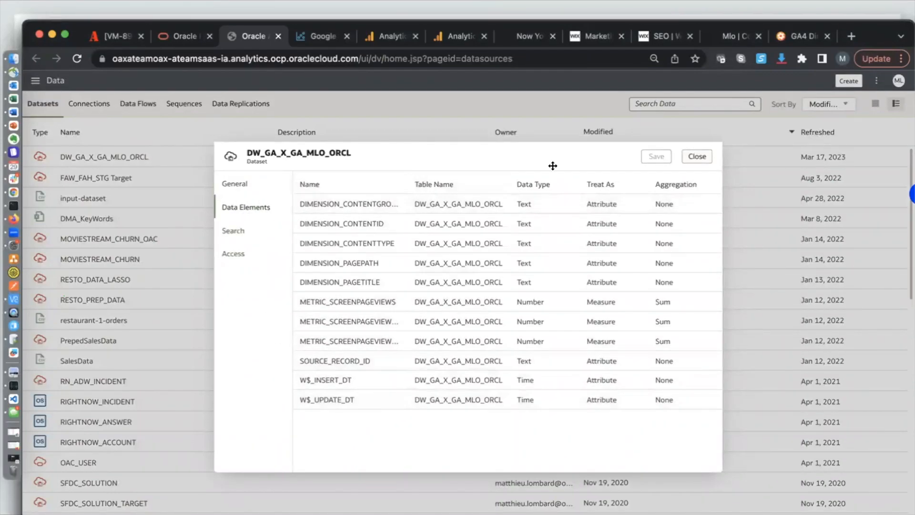
left_click(697, 156)
In the Google Analytics Validation workbook, remove W$_INSERT_DT, W$_UPDATE_DT, SOURCE_RECORD_ID and the content group, content type and content ID dimensions from the table rows
left_click(315, 37)
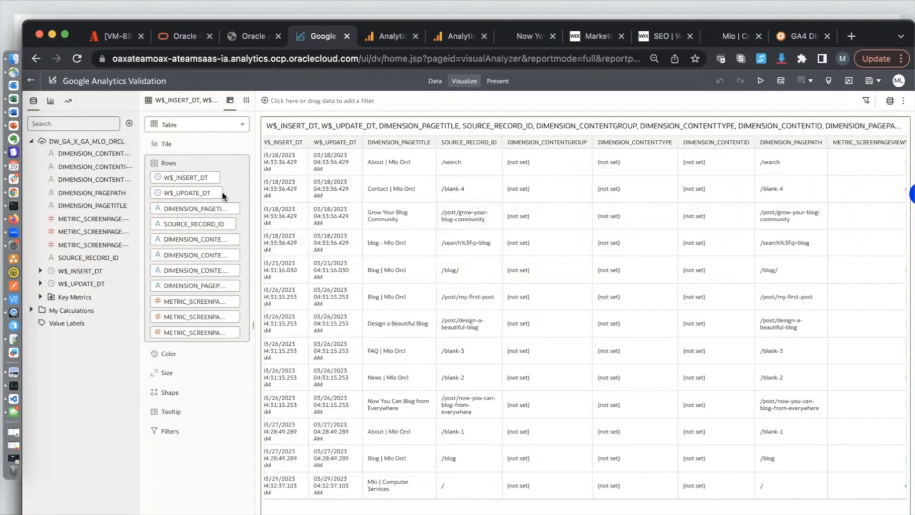
left_click(213, 176)
left_click(215, 178)
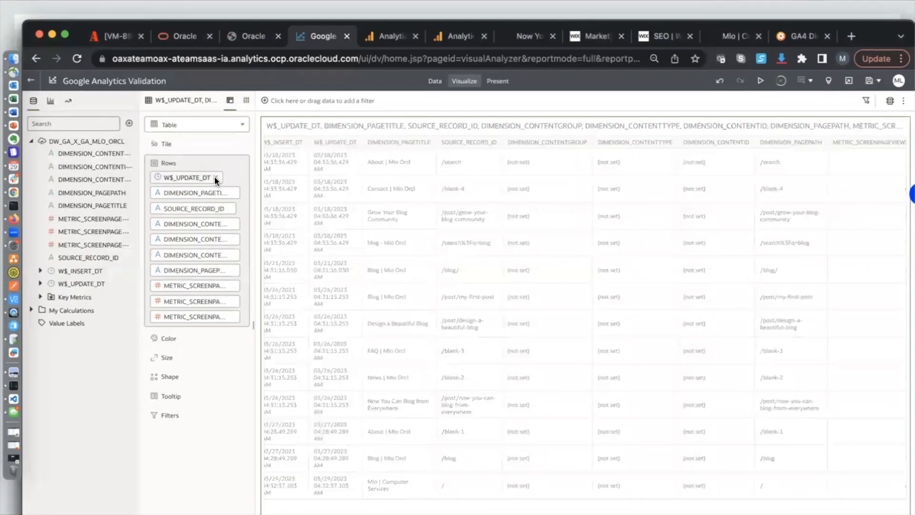
left_click(228, 191)
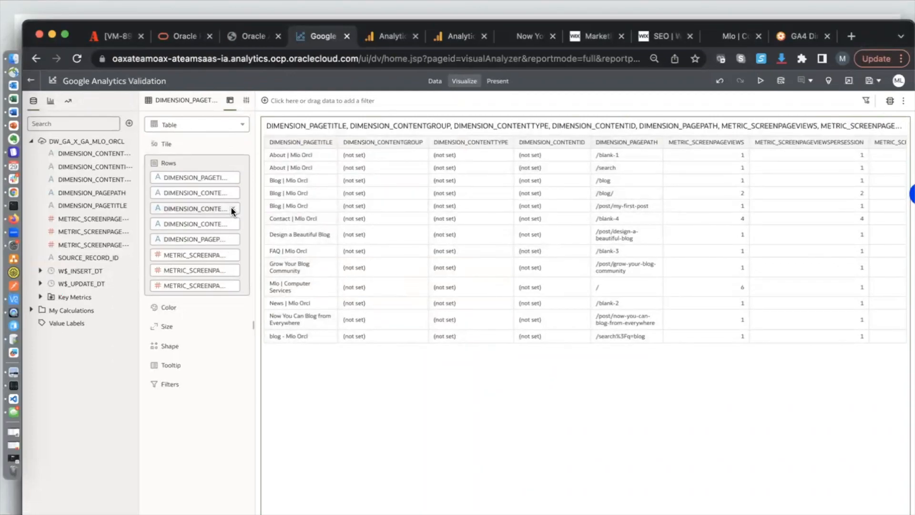
left_click(232, 193)
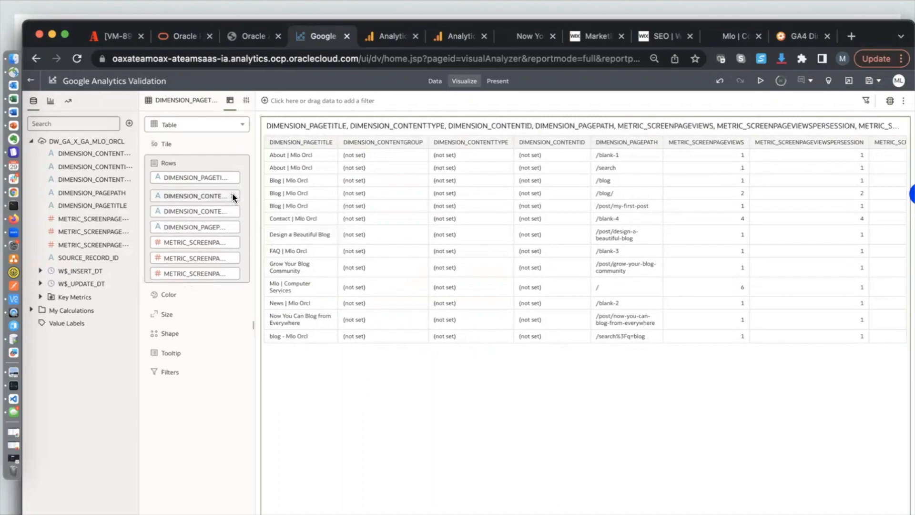
left_click(233, 193)
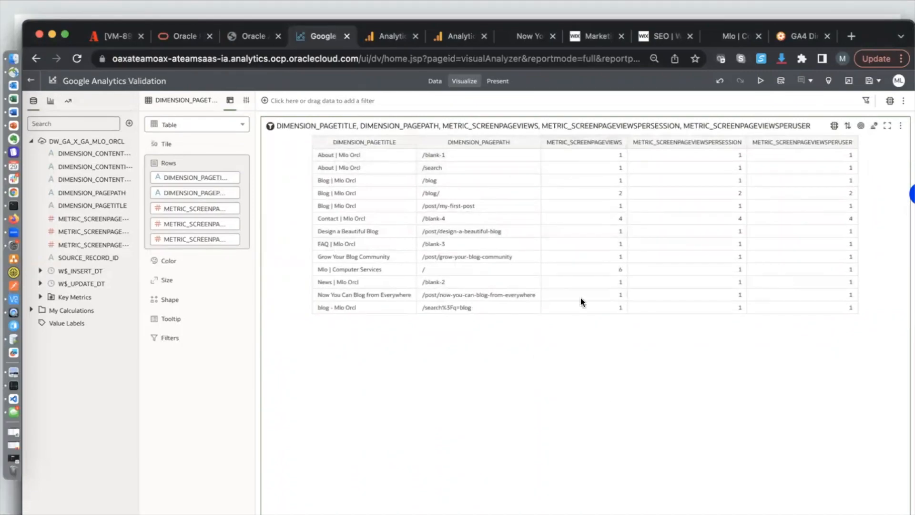
Change the table of page titles, page paths and screen page view metrics to a Bar visualization
left_click(242, 126)
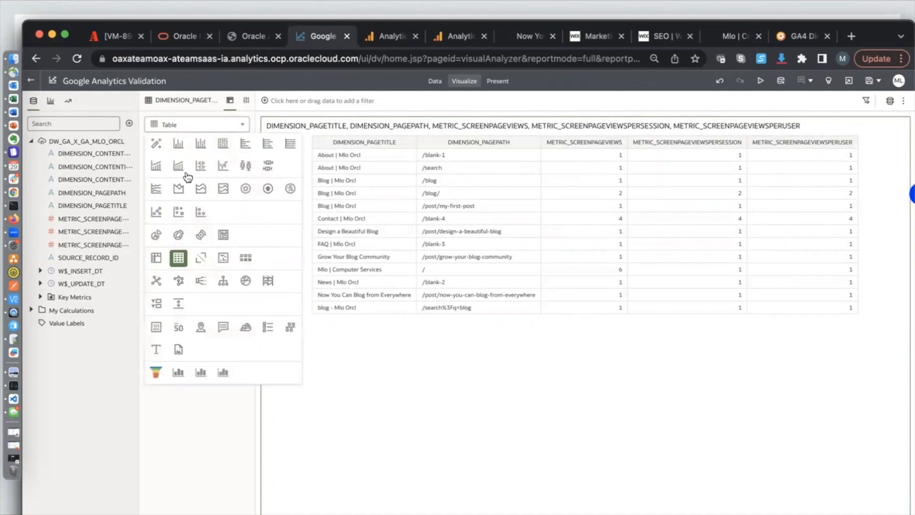
left_click(179, 144)
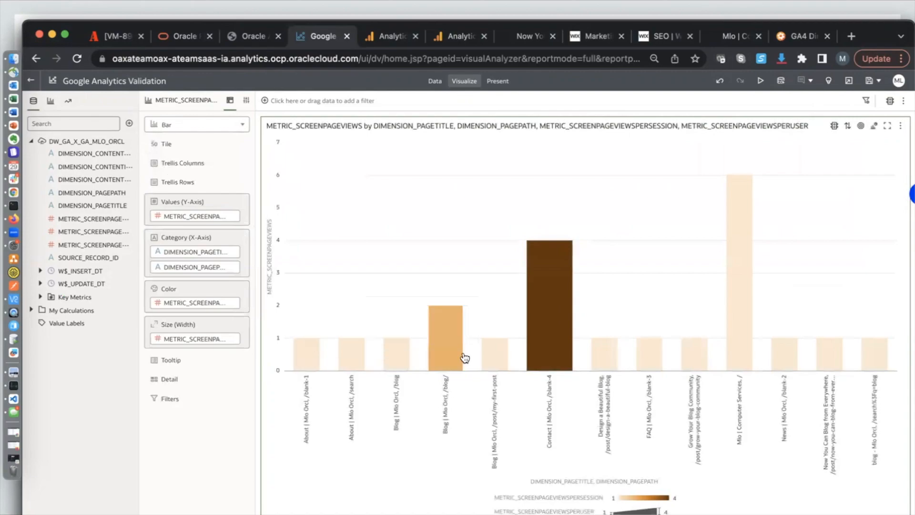
mouse_move(565, 273)
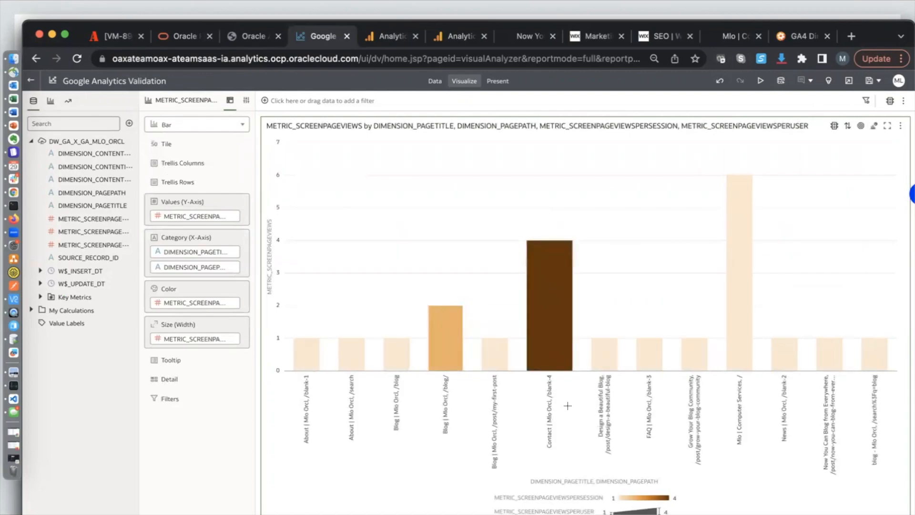